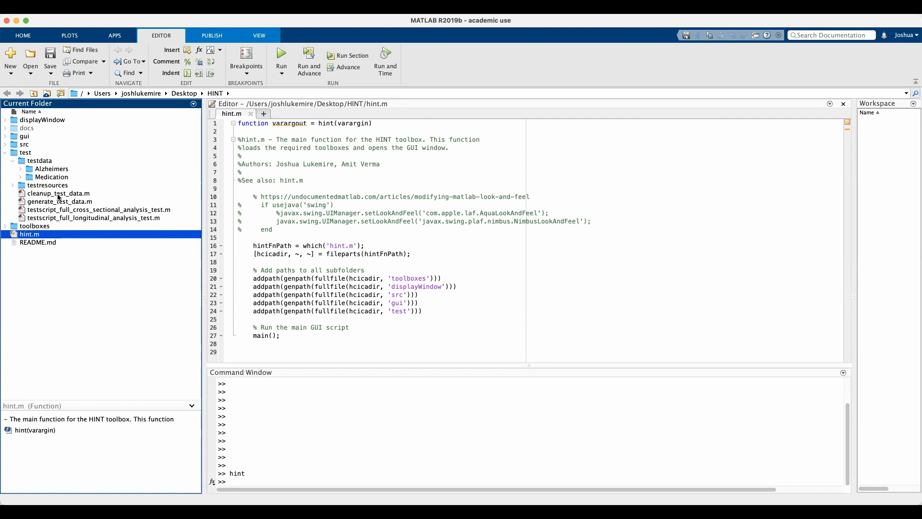
Step: Run hint.m to launch the HINT toolbox and view its analysis-run and visualization pages
{"action": "double_click", "coordinate": [58, 194]}
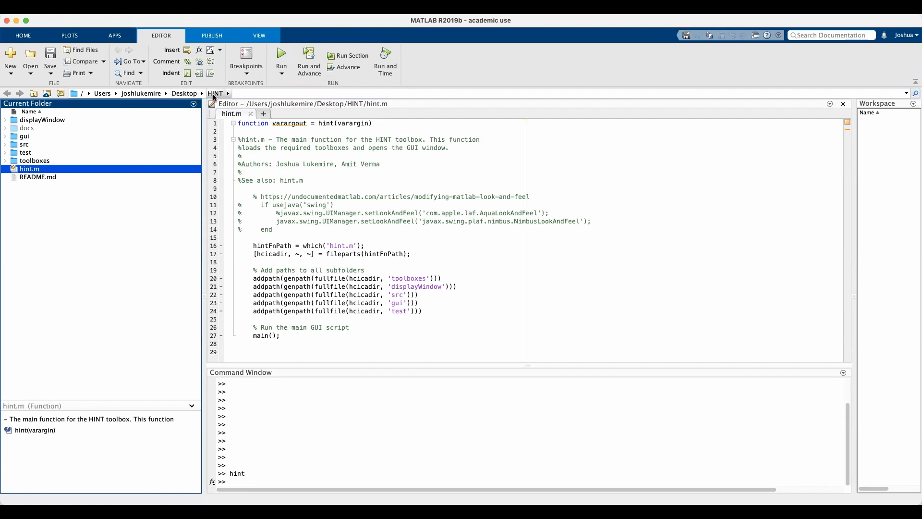
{"action": "left_click", "coordinate": [284, 58]}
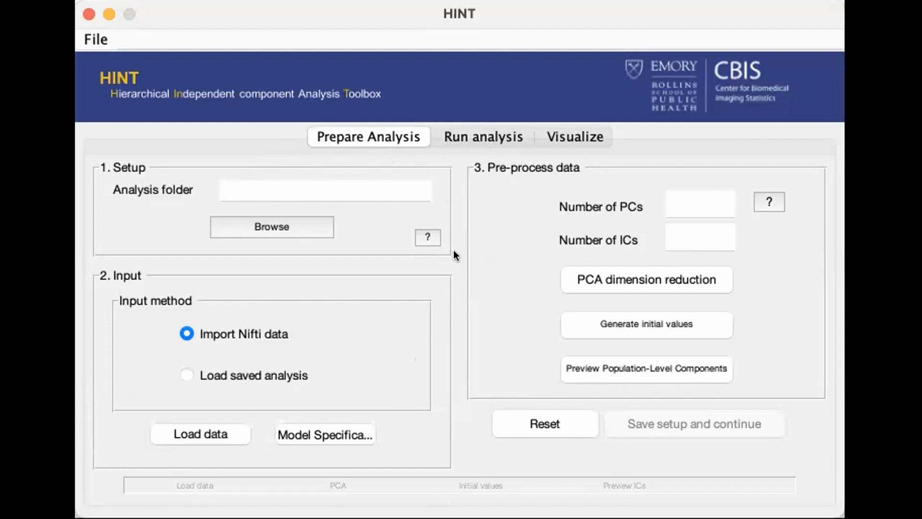
{"action": "left_click", "coordinate": [470, 124]}
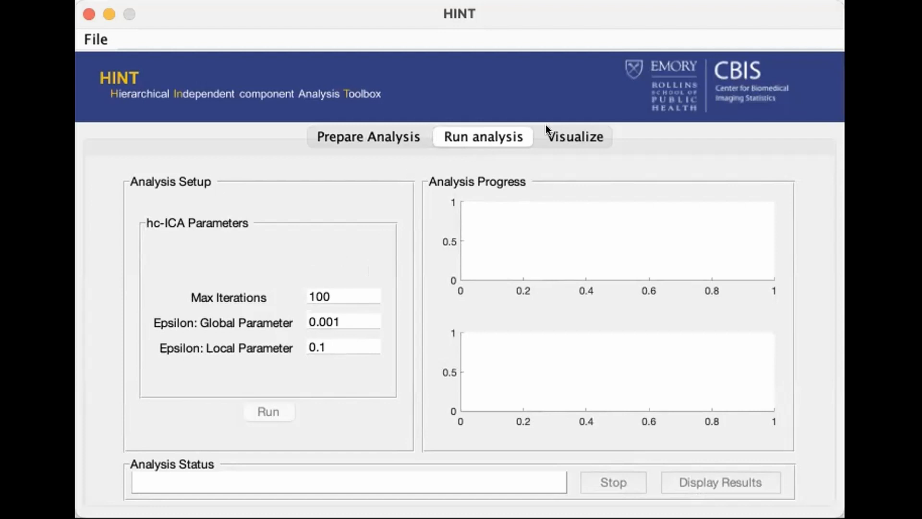
{"action": "left_click", "coordinate": [566, 132]}
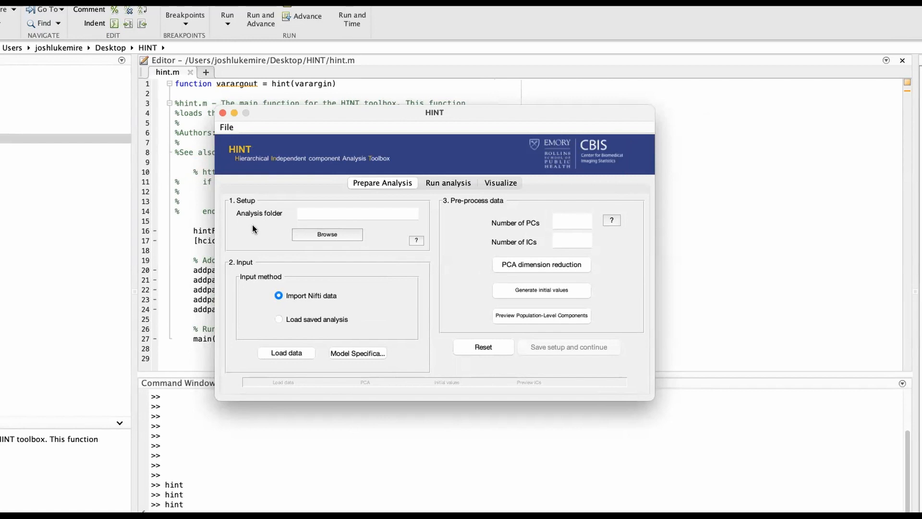
Step: Create a folder named tutorial_alzheimers on the Desktop and set it as the analysis folder
{"action": "left_click", "coordinate": [321, 234]}
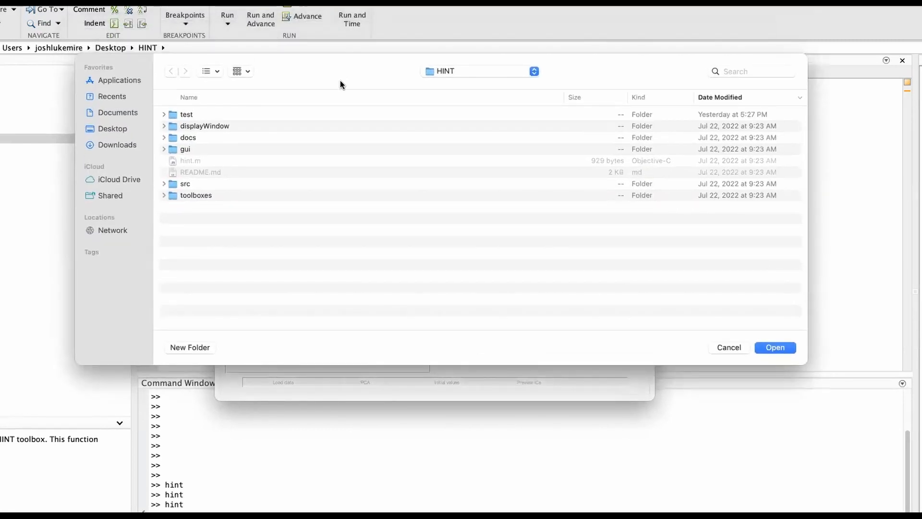
{"action": "left_click", "coordinate": [122, 129]}
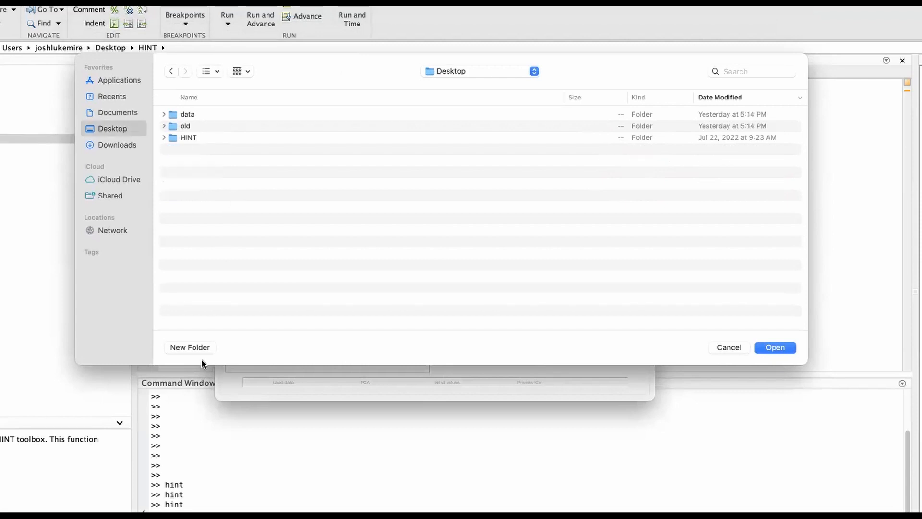
{"action": "left_click", "coordinate": [191, 347]}
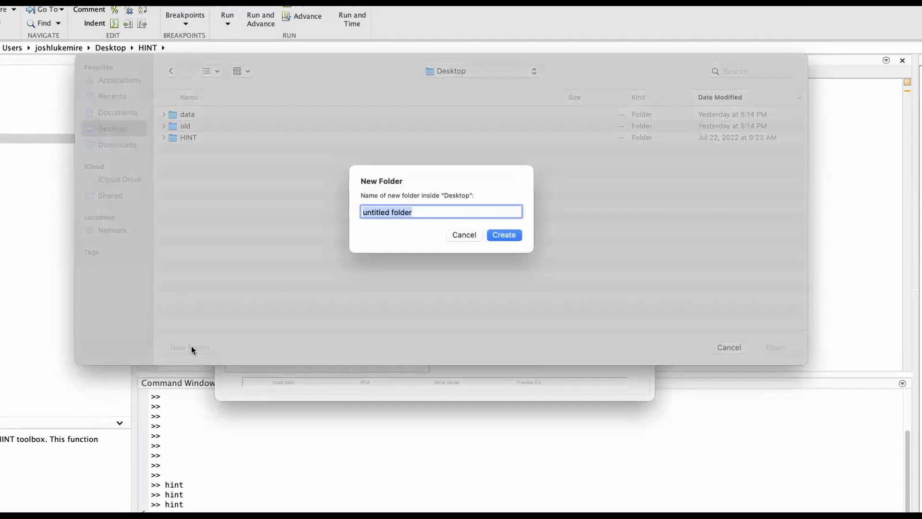
{"action": "type", "text": "tutorial_"}
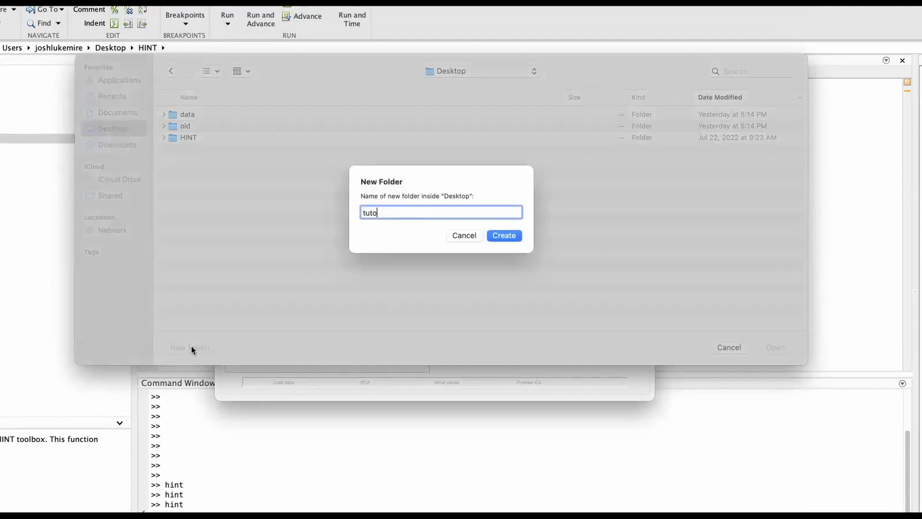
{"action": "type", "text": "alzheimers"}
{"action": "left_click", "coordinate": [509, 237]}
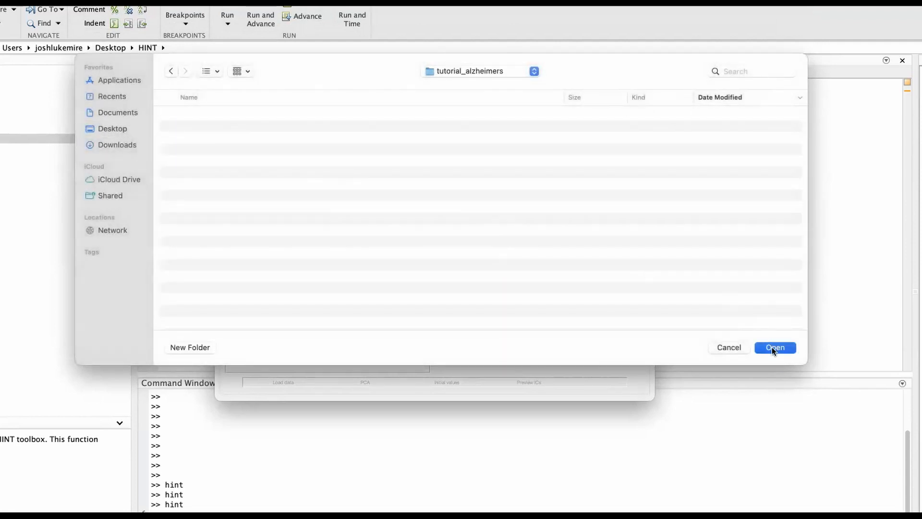
{"action": "left_click", "coordinate": [772, 346]}
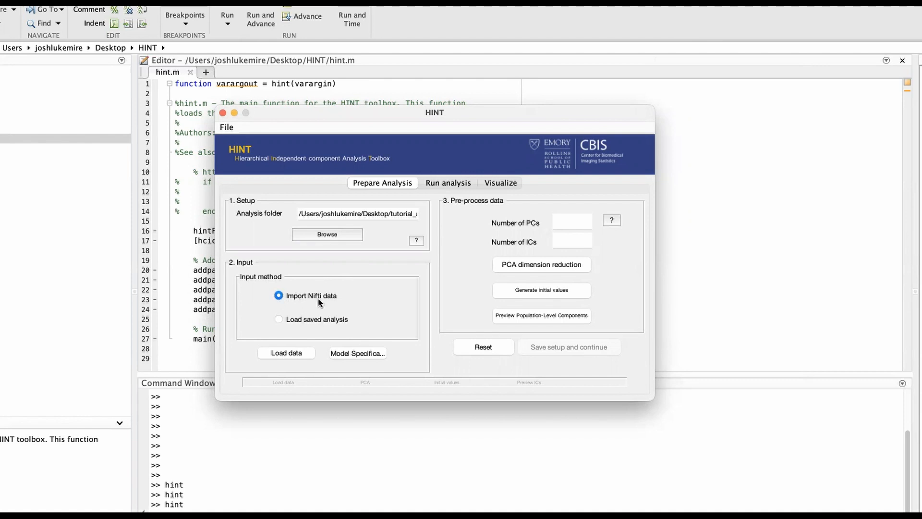
Step: Start loading the Nifti data with the analysis type kept as Cross-Sectional
{"action": "left_click", "coordinate": [294, 356]}
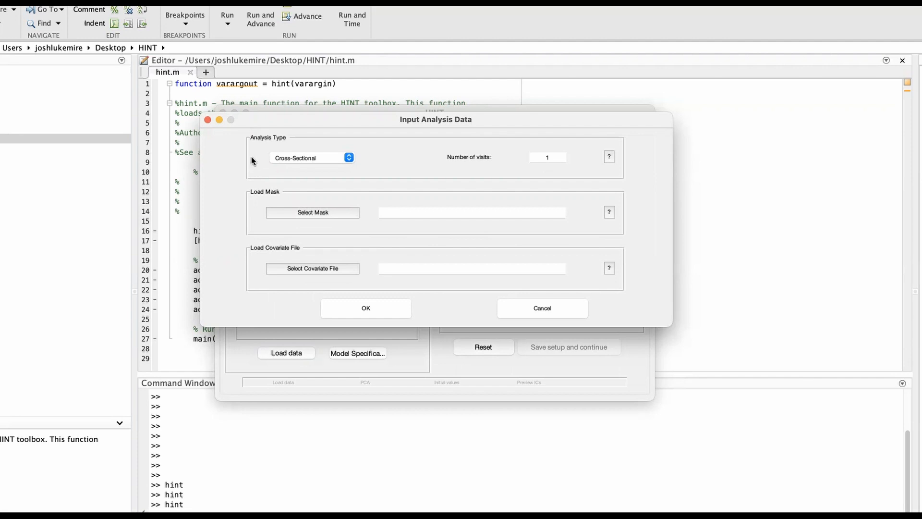
{"action": "left_click", "coordinate": [315, 157]}
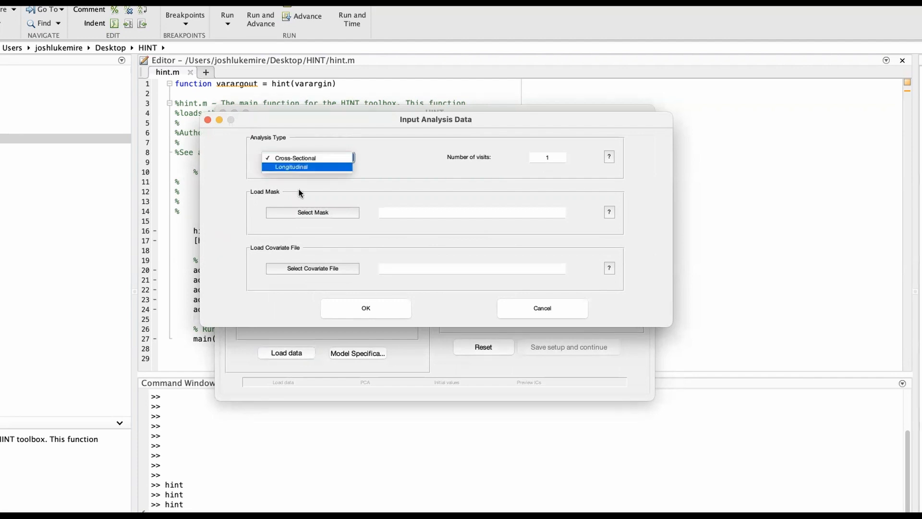
{"action": "left_click", "coordinate": [304, 157]}
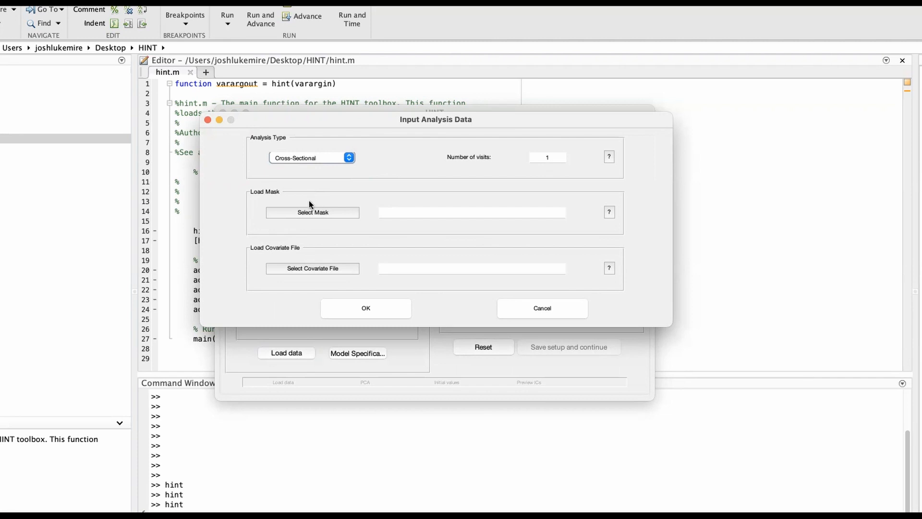
Step: Load Alzheimers_mask.nii from the test/testdata/Alzheimers folder as the analysis mask
{"action": "left_click", "coordinate": [310, 217]}
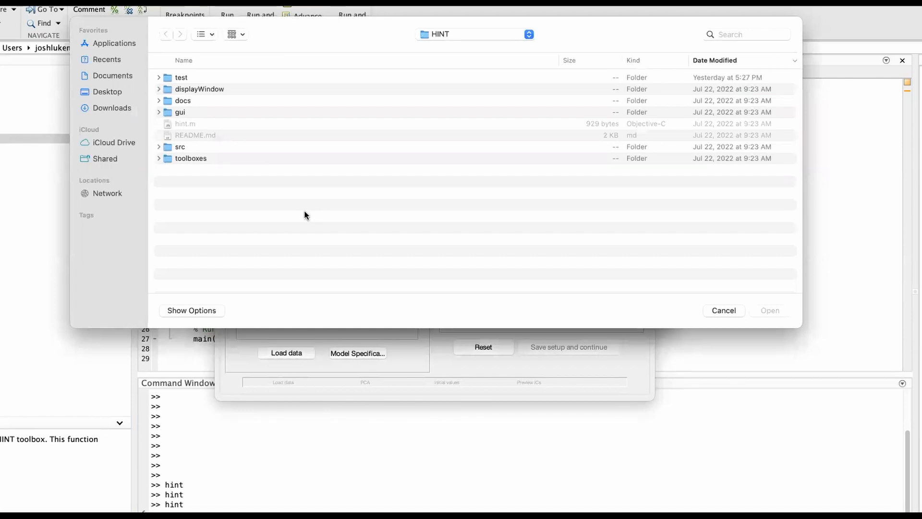
{"action": "left_click", "coordinate": [159, 78]}
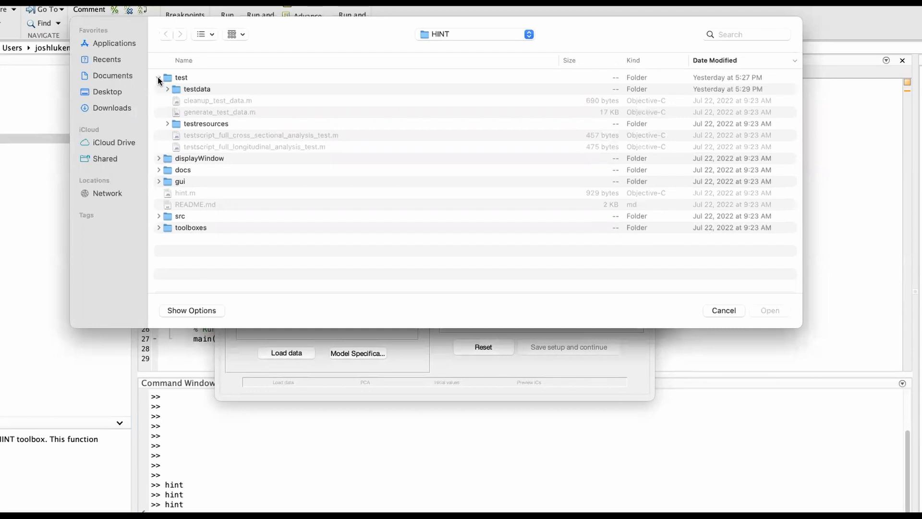
{"action": "left_click", "coordinate": [168, 90]}
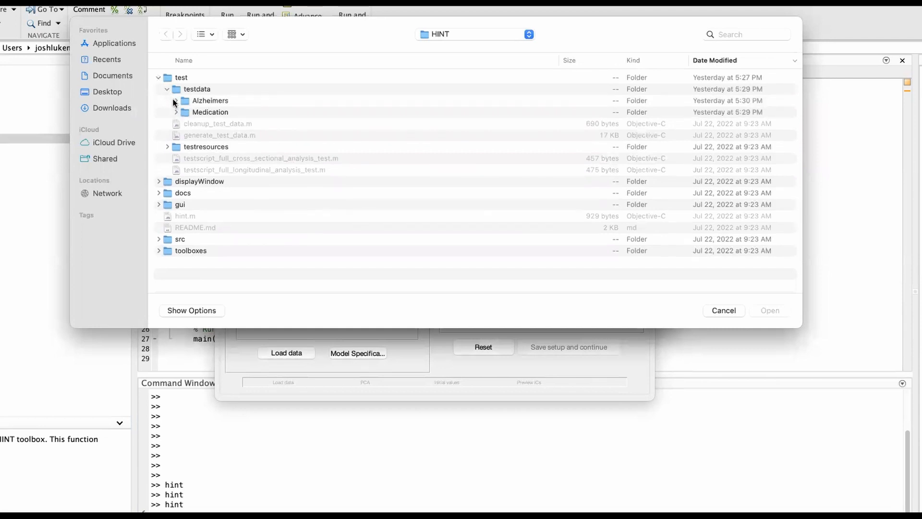
{"action": "left_click", "coordinate": [177, 101]}
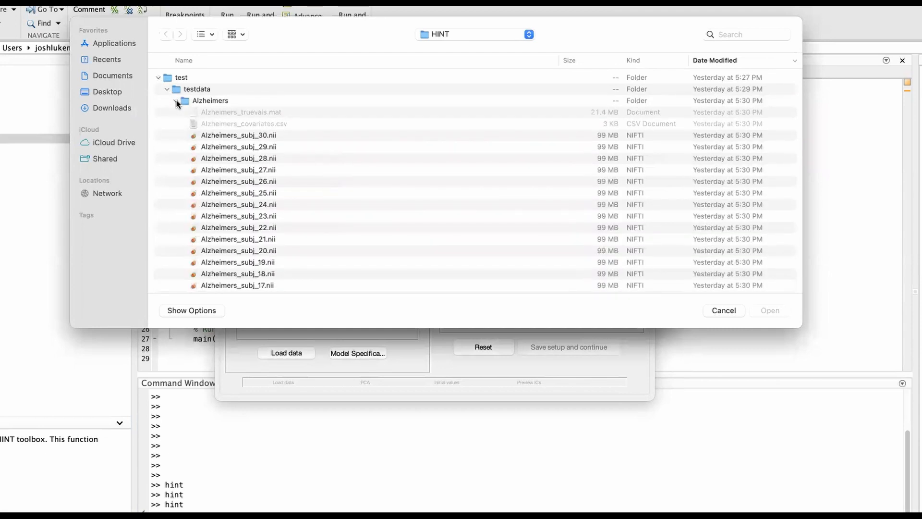
{"action": "scroll", "coordinate": [303, 167], "scroll_direction": "down", "scroll_amount": 2}
{"action": "scroll", "coordinate": [302, 167], "scroll_direction": "down", "scroll_amount": 8}
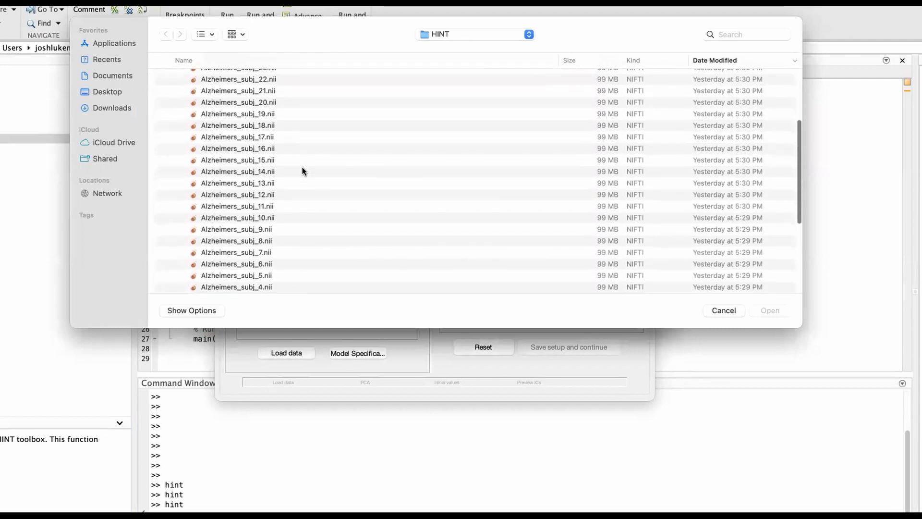
{"action": "scroll", "coordinate": [302, 168], "scroll_direction": "down", "scroll_amount": 3}
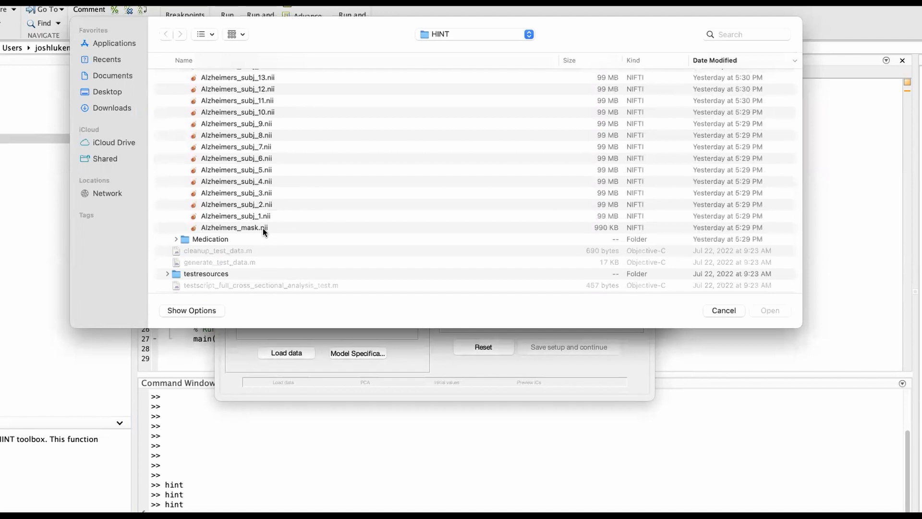
{"action": "left_click", "coordinate": [264, 228]}
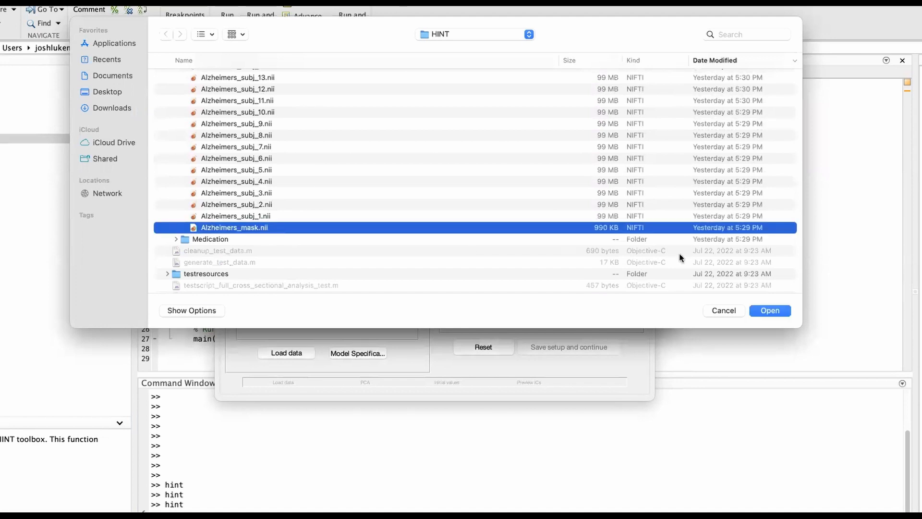
{"action": "left_click", "coordinate": [784, 311]}
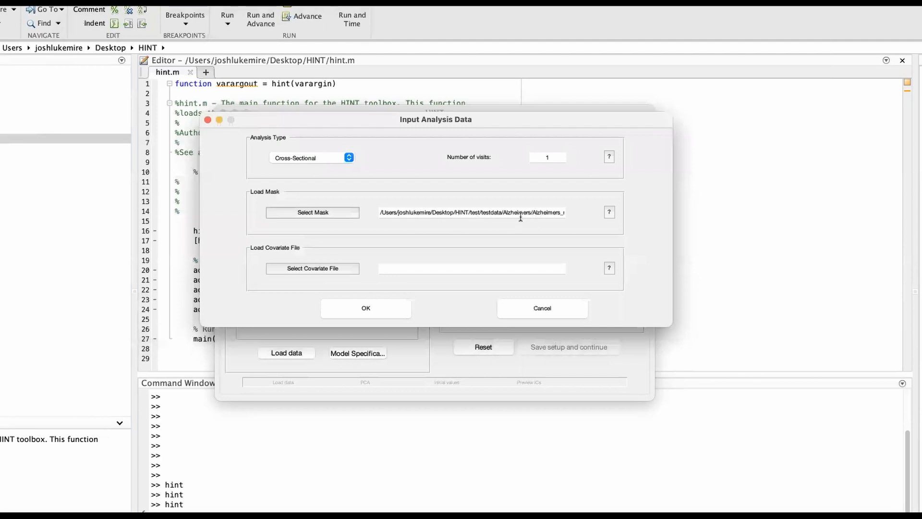
Step: Load Alzheimers_covariates.csv as the covariate file, accept the input file summary and confirm the analysis data
{"action": "left_click", "coordinate": [310, 269]}
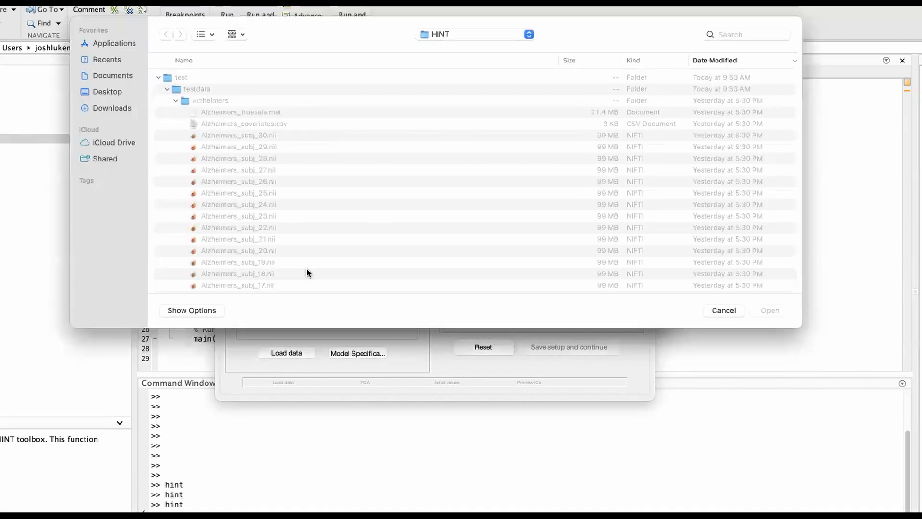
{"action": "scroll", "coordinate": [216, 101], "scroll_direction": "down", "scroll_amount": 1}
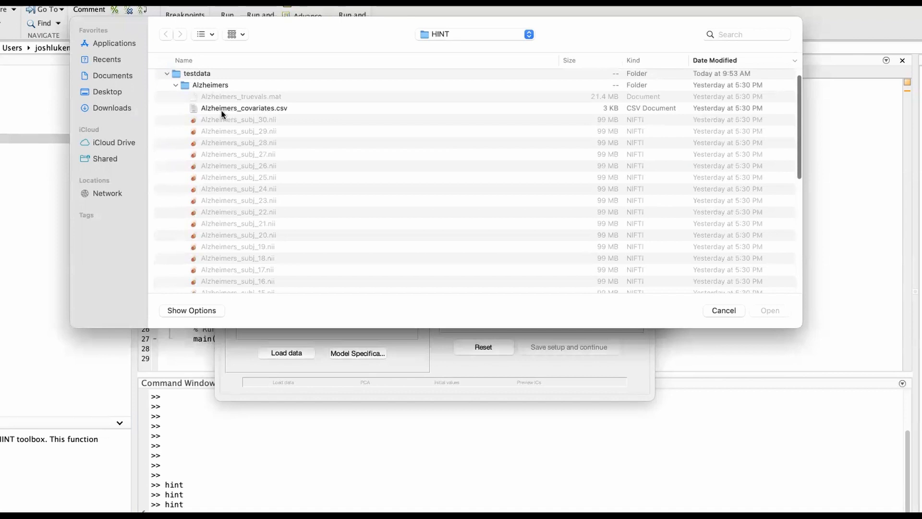
{"action": "left_click", "coordinate": [248, 111]}
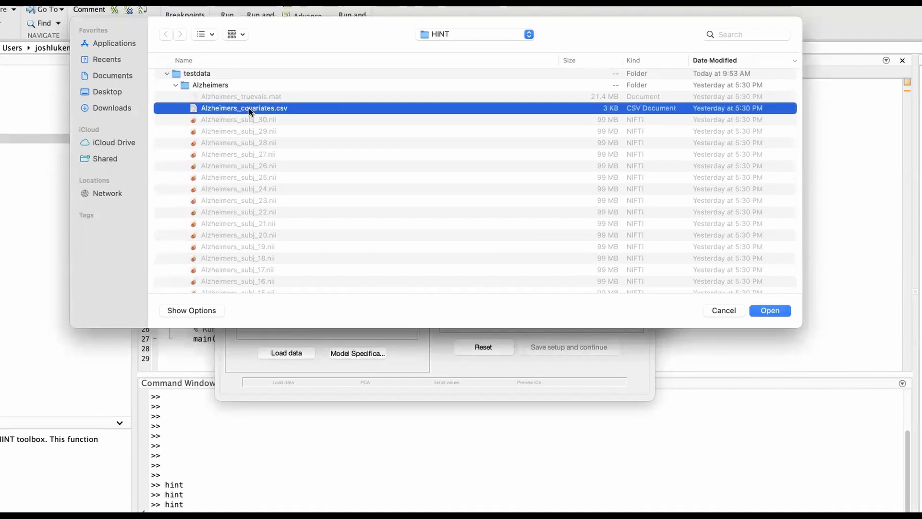
{"action": "left_click", "coordinate": [770, 311]}
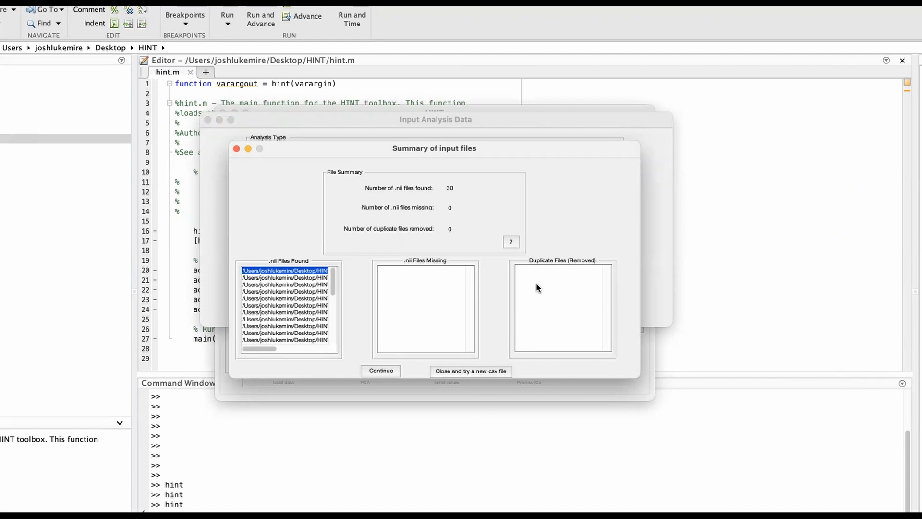
{"action": "left_click", "coordinate": [386, 371]}
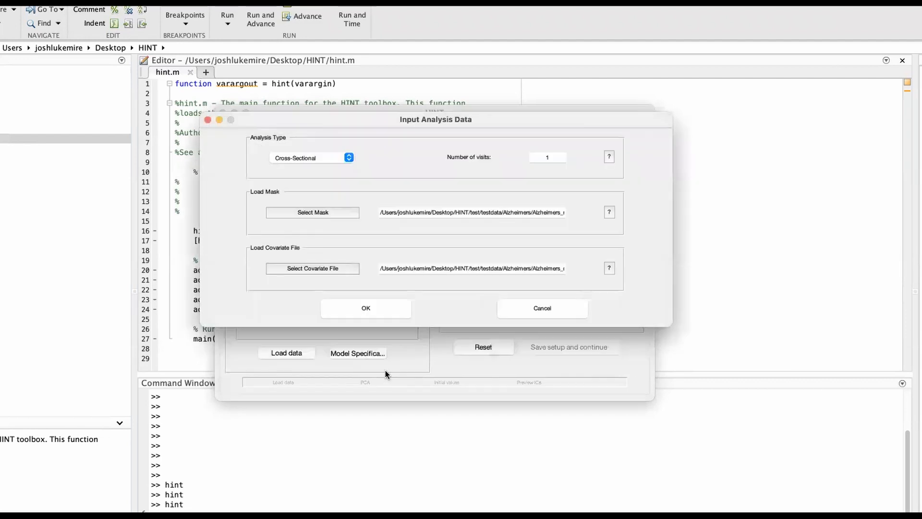
{"action": "left_click", "coordinate": [392, 308]}
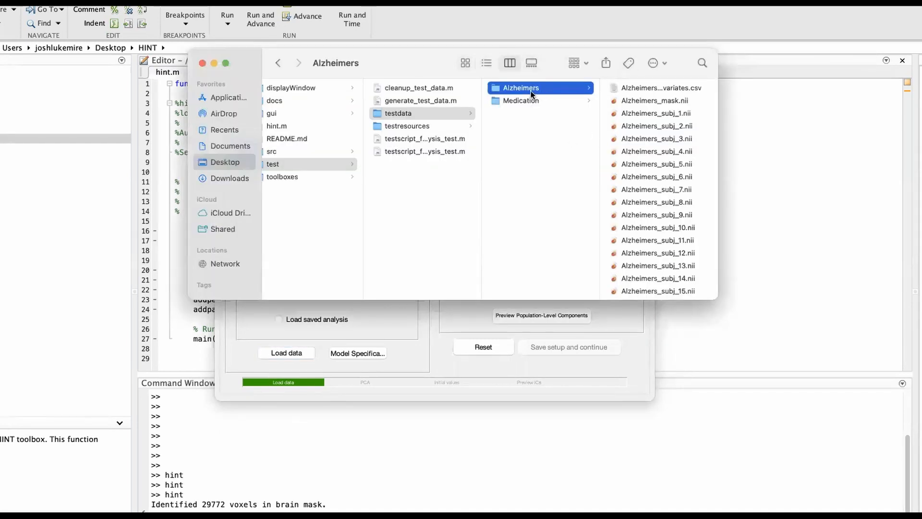
Step: Open Alzheimers_covariates.csv from Finder in a spreadsheet app and examine its File, Age and Group columns
{"action": "left_click", "coordinate": [636, 88]}
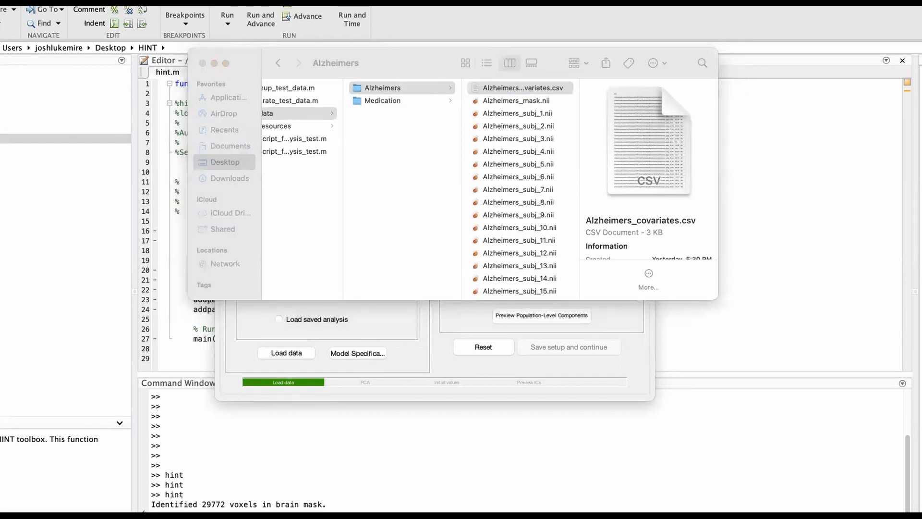
{"action": "left_click", "coordinate": [449, 429]}
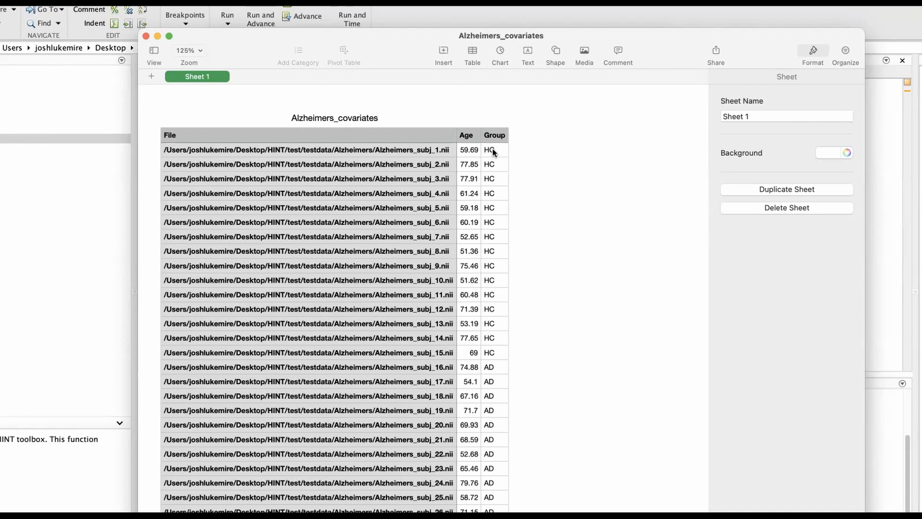
{"action": "scroll", "coordinate": [494, 153], "scroll_direction": "down", "scroll_amount": 3}
{"action": "scroll", "coordinate": [494, 153], "scroll_direction": "up", "scroll_amount": 3}
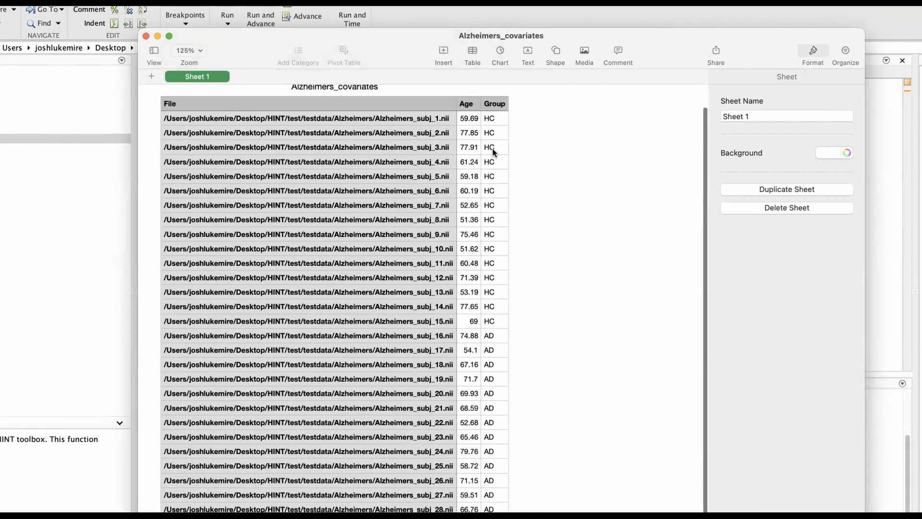
{"action": "scroll", "coordinate": [503, 168], "scroll_direction": "down", "scroll_amount": 5}
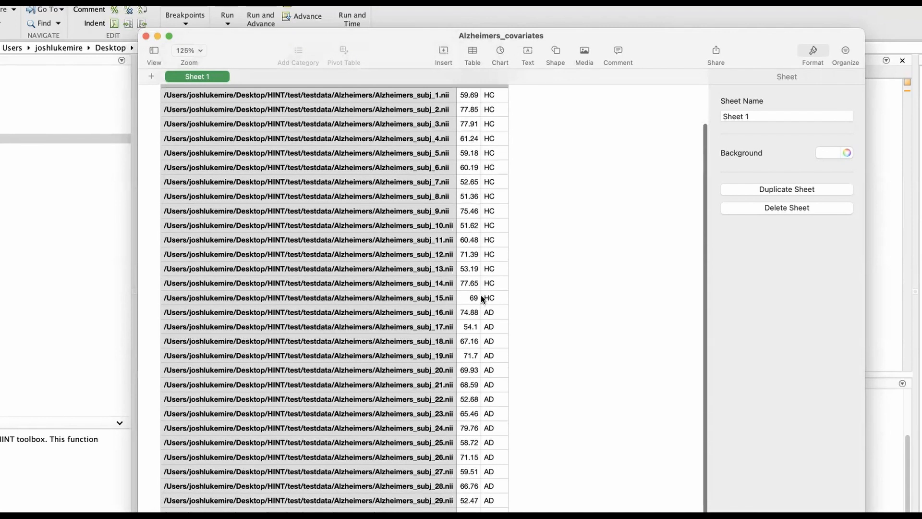
{"action": "scroll", "coordinate": [578, 263], "scroll_direction": "up", "scroll_amount": 5}
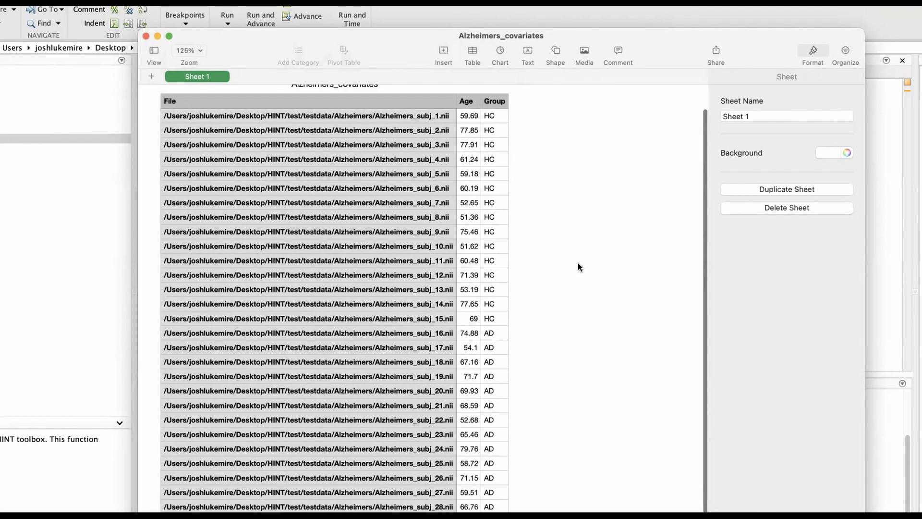
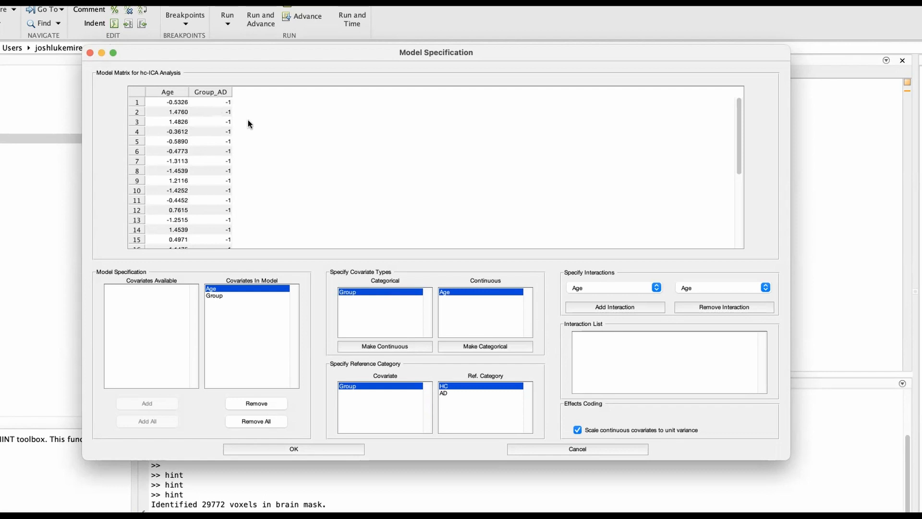
Step: Examine the Age and Group_AD columns of the hc-ICA model matrix across all subjects
{"action": "scroll", "coordinate": [265, 126], "scroll_direction": "down", "scroll_amount": 5}
{"action": "scroll", "coordinate": [265, 126], "scroll_direction": "up", "scroll_amount": 4}
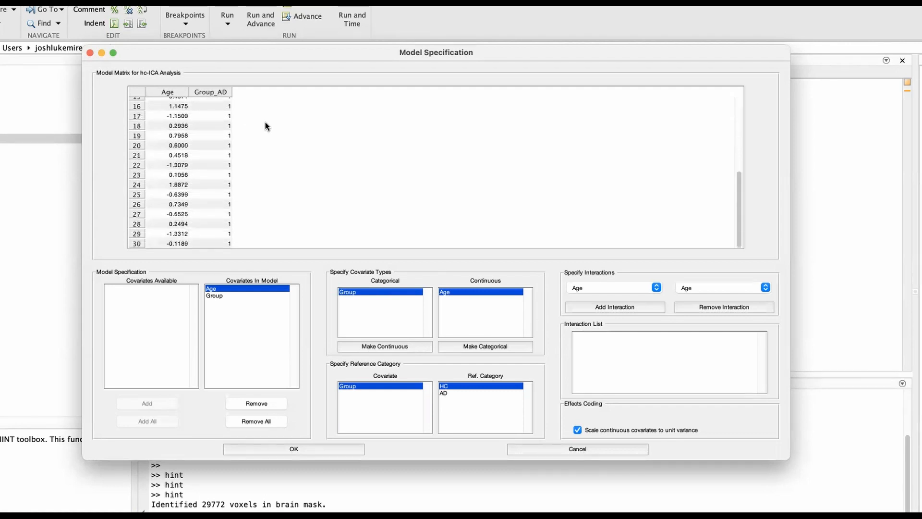
{"action": "scroll", "coordinate": [266, 125], "scroll_direction": "up", "scroll_amount": 2}
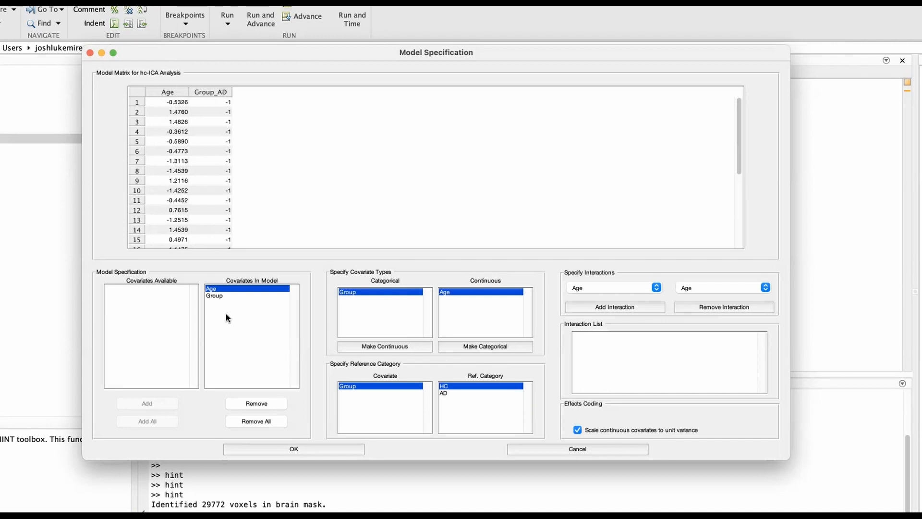
Step: Remove the Group covariate from the model and add it back
{"action": "left_click", "coordinate": [217, 295]}
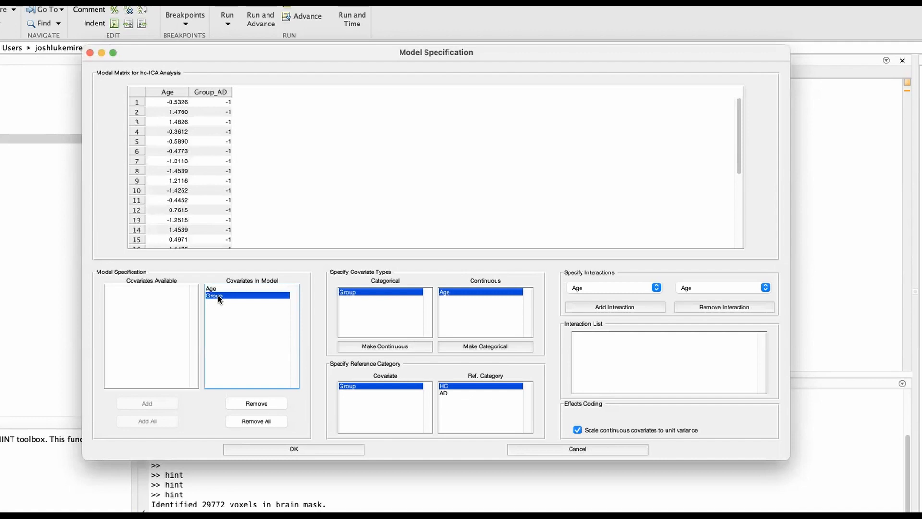
{"action": "left_click", "coordinate": [258, 404]}
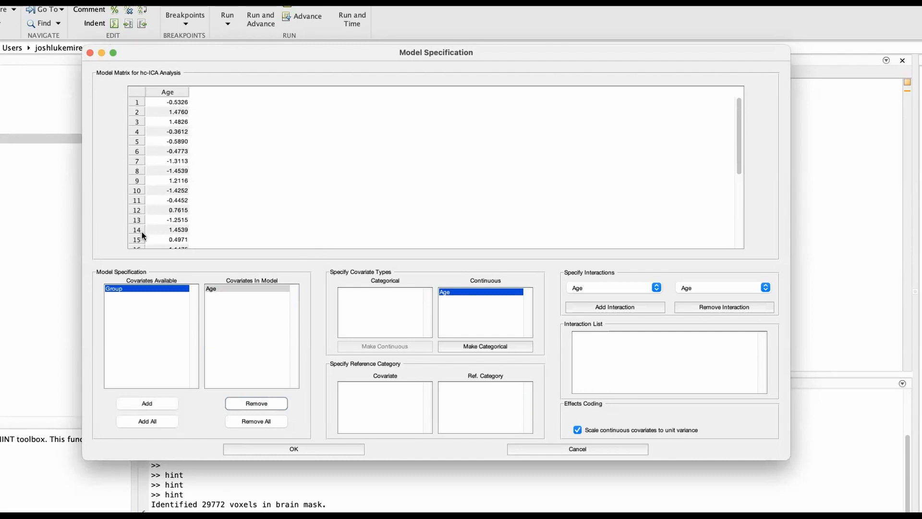
{"action": "left_click", "coordinate": [131, 289]}
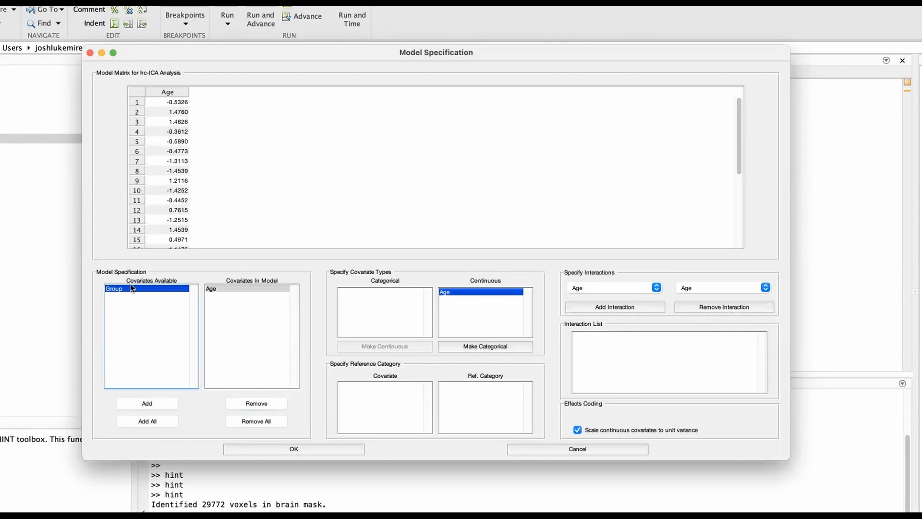
{"action": "left_click", "coordinate": [148, 404]}
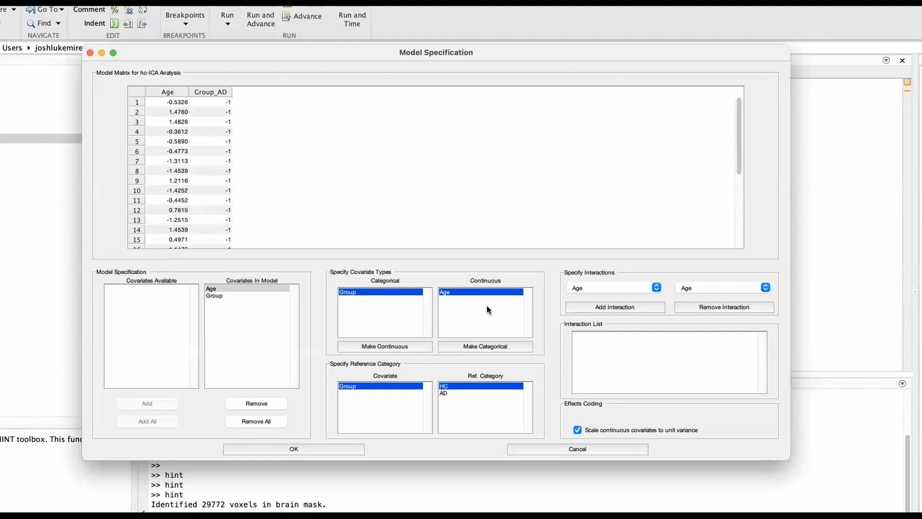
Step: Make Age categorical, examine its columns in the model matrix, and return Age to a continuous covariate
{"action": "left_click", "coordinate": [454, 292]}
{"action": "left_click", "coordinate": [472, 348]}
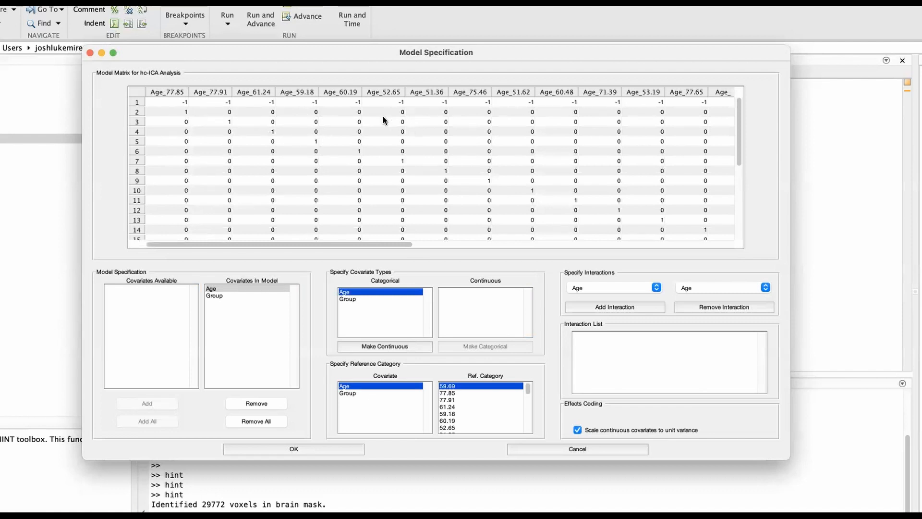
{"action": "scroll", "coordinate": [442, 126], "scroll_direction": "right", "scroll_amount": 10}
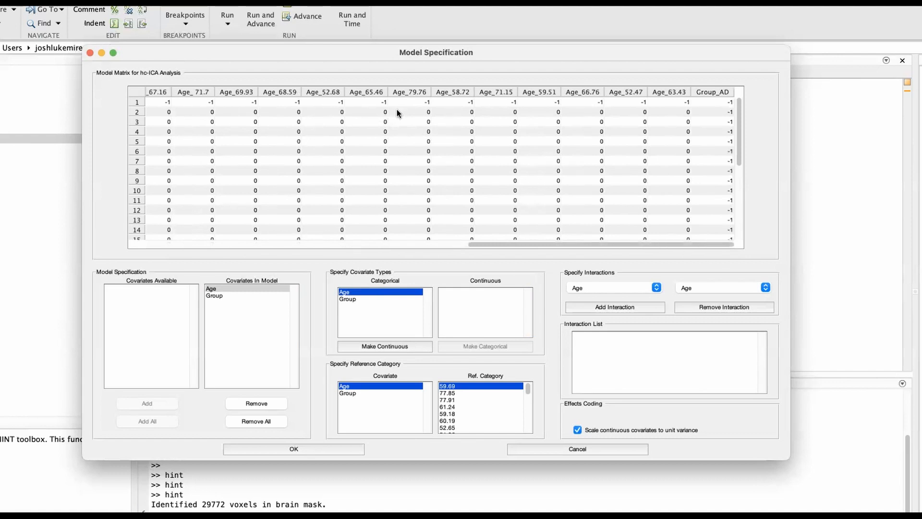
{"action": "scroll", "coordinate": [477, 126], "scroll_direction": "left", "scroll_amount": 10}
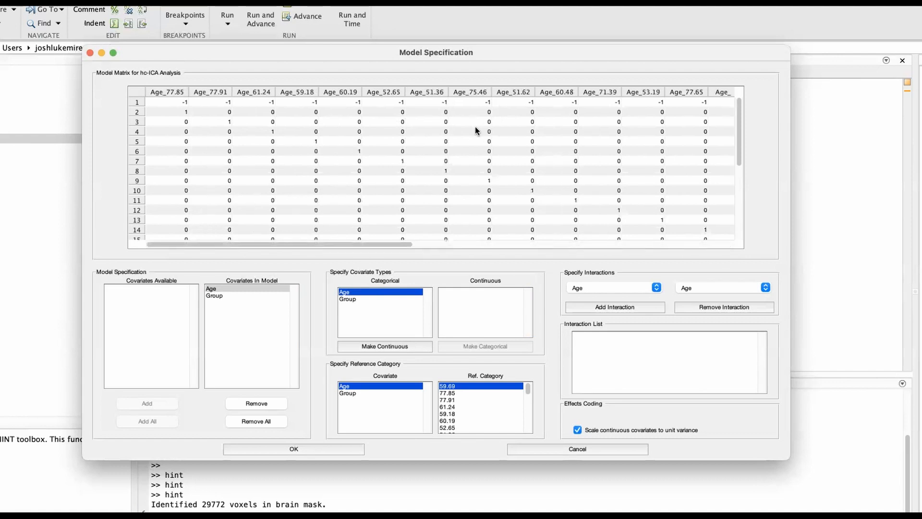
{"action": "left_click", "coordinate": [348, 292]}
{"action": "left_click", "coordinate": [374, 347]}
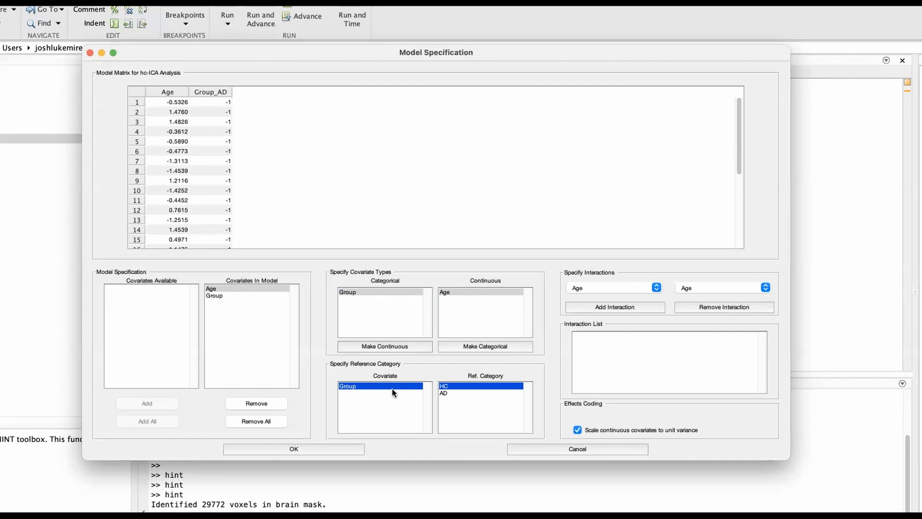
Step: Switch the reference category of the Group covariate to AD and back to HC
{"action": "left_click", "coordinate": [356, 386]}
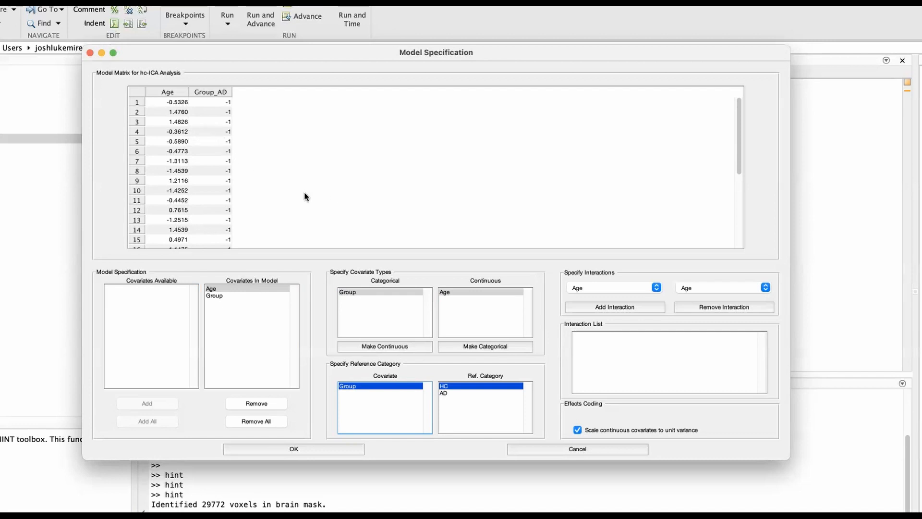
{"action": "left_click", "coordinate": [444, 393]}
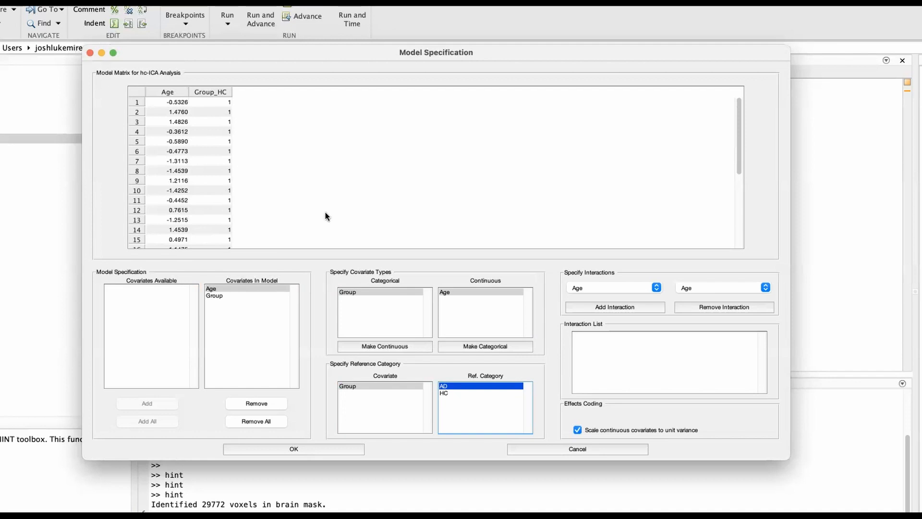
{"action": "left_click", "coordinate": [445, 394]}
Step: Add an interaction between Age and Group to the model
{"action": "left_click", "coordinate": [693, 288]}
{"action": "left_click", "coordinate": [691, 296]}
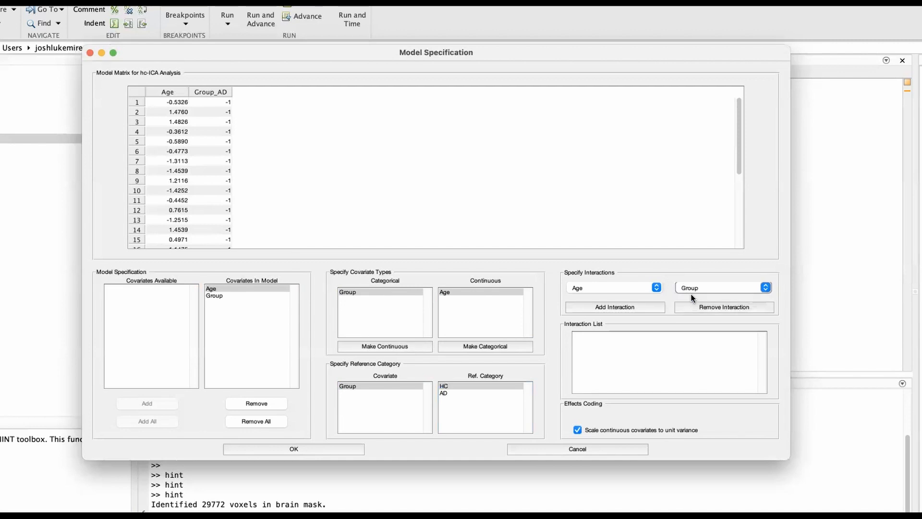
{"action": "left_click", "coordinate": [659, 308]}
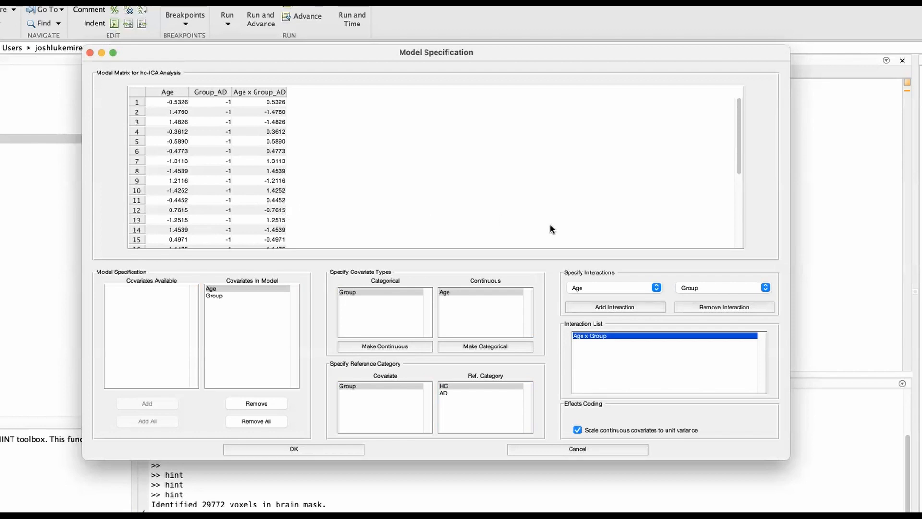
Step: Remove the Age x Group interaction from the model and add it again
{"action": "left_click", "coordinate": [632, 336]}
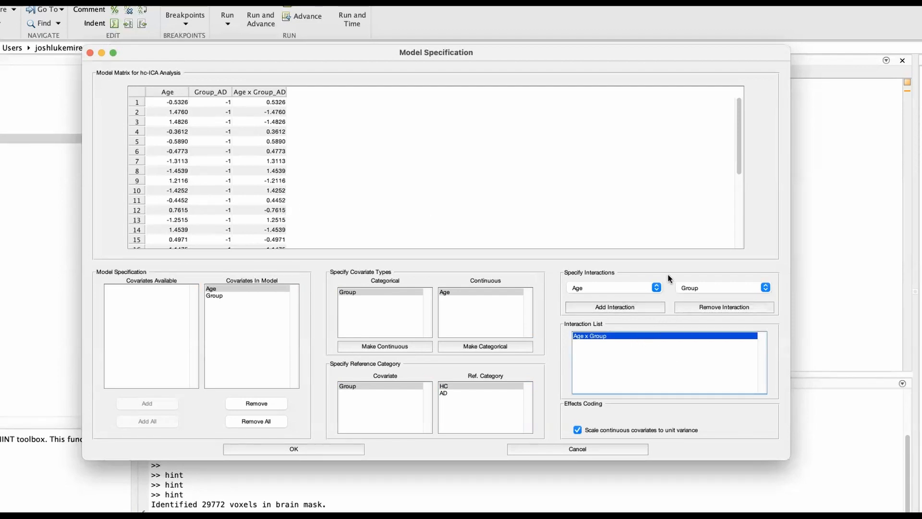
{"action": "left_click", "coordinate": [692, 312]}
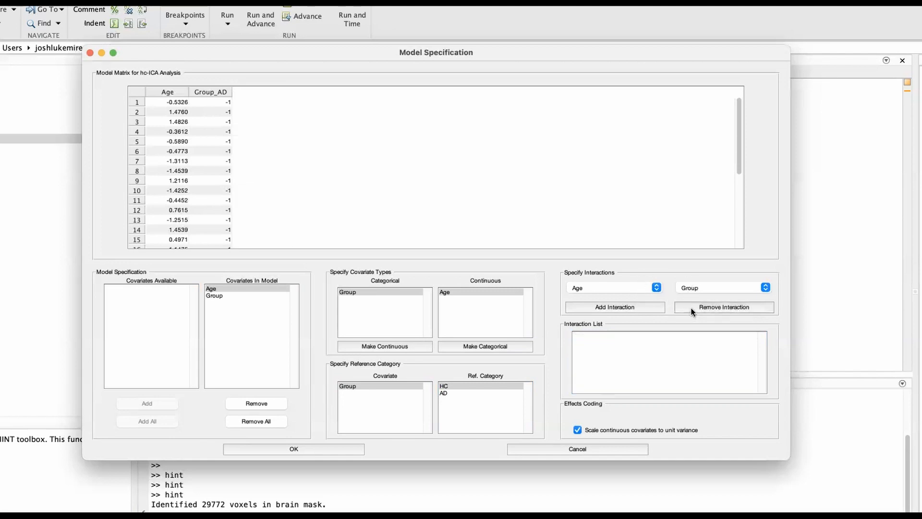
{"action": "left_click", "coordinate": [646, 307]}
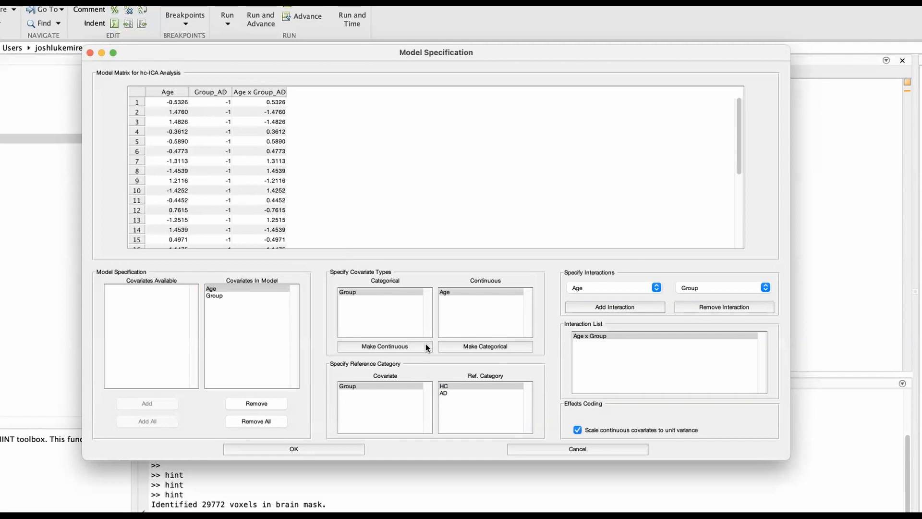
Step: Turn unit-variance scaling of continuous covariates off and on again, and accept the model specification
{"action": "left_click", "coordinate": [577, 430]}
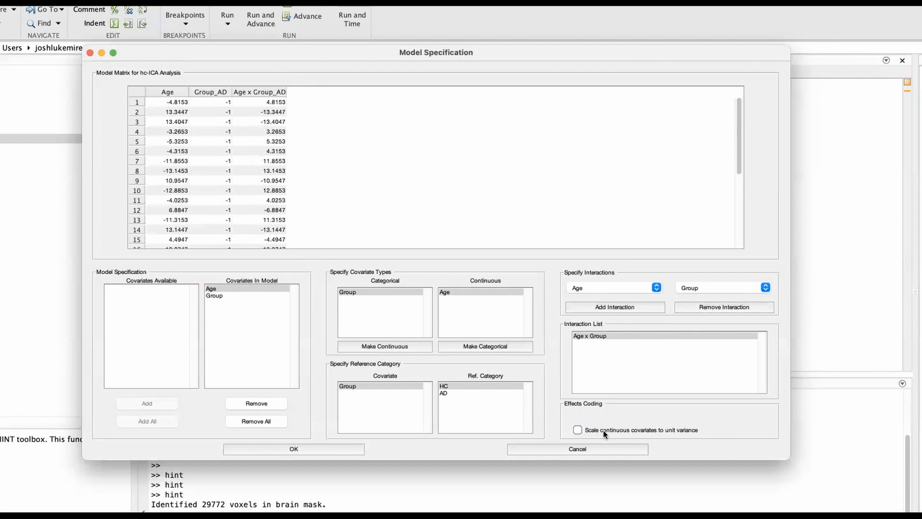
{"action": "left_click", "coordinate": [585, 430]}
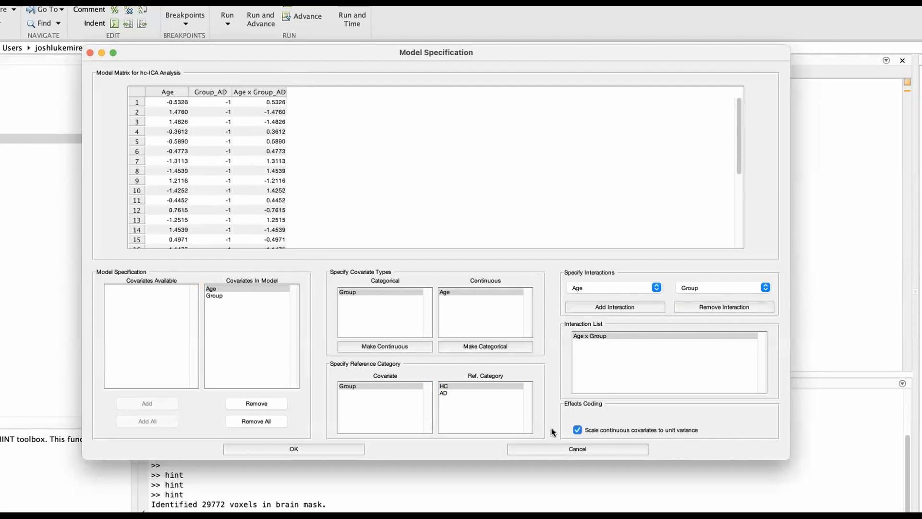
{"action": "left_click", "coordinate": [322, 450]}
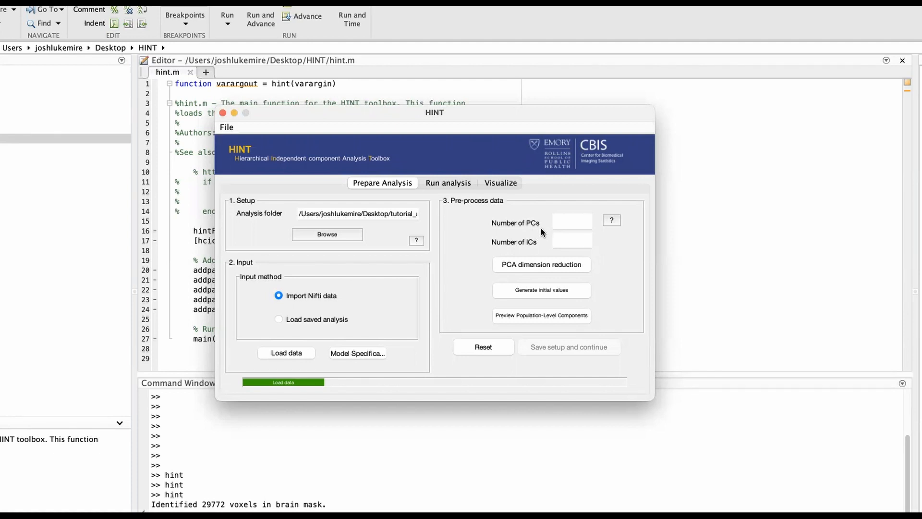
Step: Set the number of PCs to 6 and ICs to 3, and run the PCA dimension reduction
{"action": "left_click", "coordinate": [564, 222]}
{"action": "type", "text": "6"}
{"action": "left_click", "coordinate": [568, 242]}
{"action": "type", "text": "3"}
{"action": "left_click", "coordinate": [583, 267]}
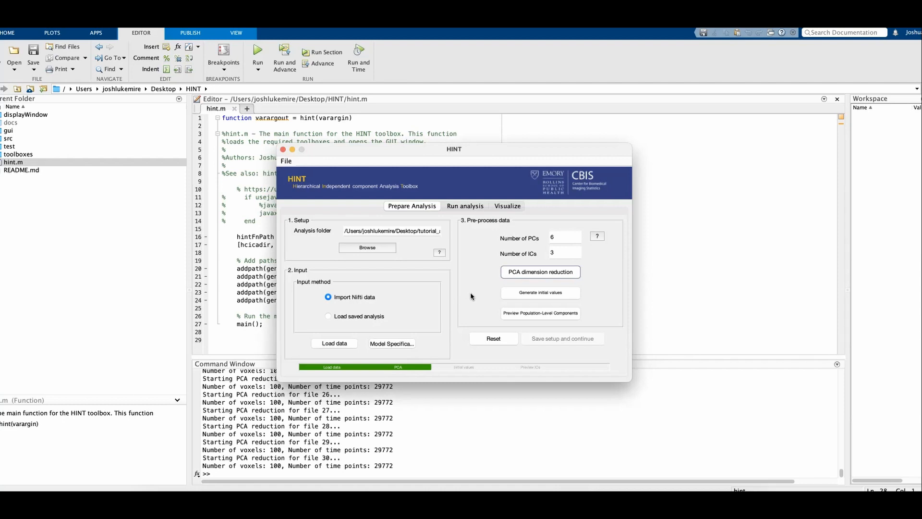
Step: Generate the initial values and open the preview of the population-level components in the results viewer
{"action": "left_click", "coordinate": [512, 295]}
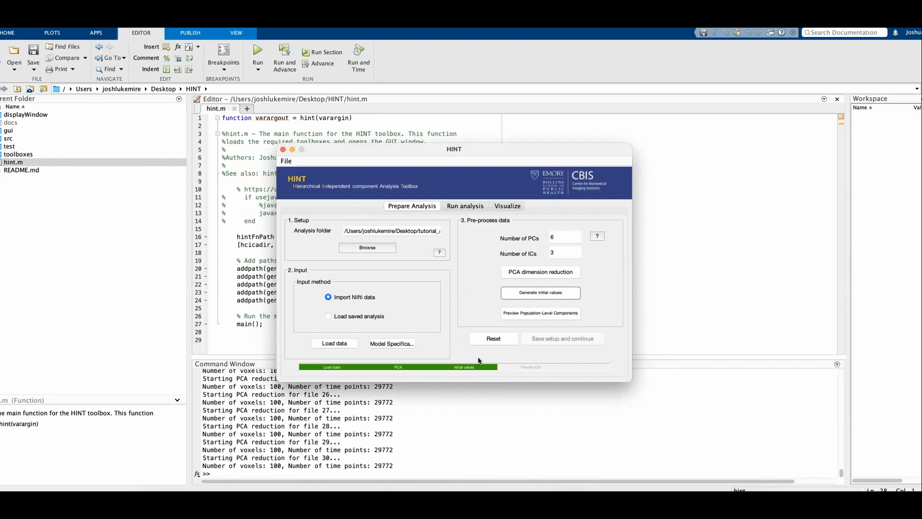
{"action": "left_click", "coordinate": [534, 315]}
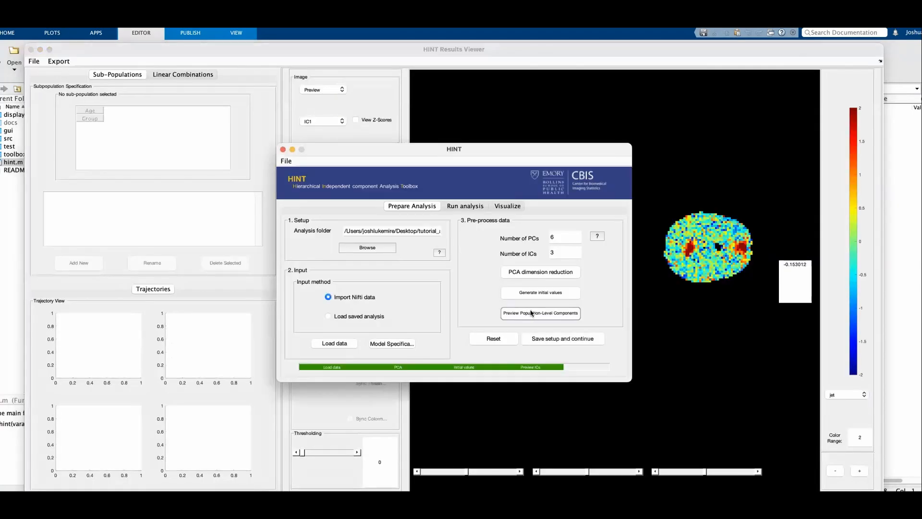
{"action": "left_click", "coordinate": [599, 50]}
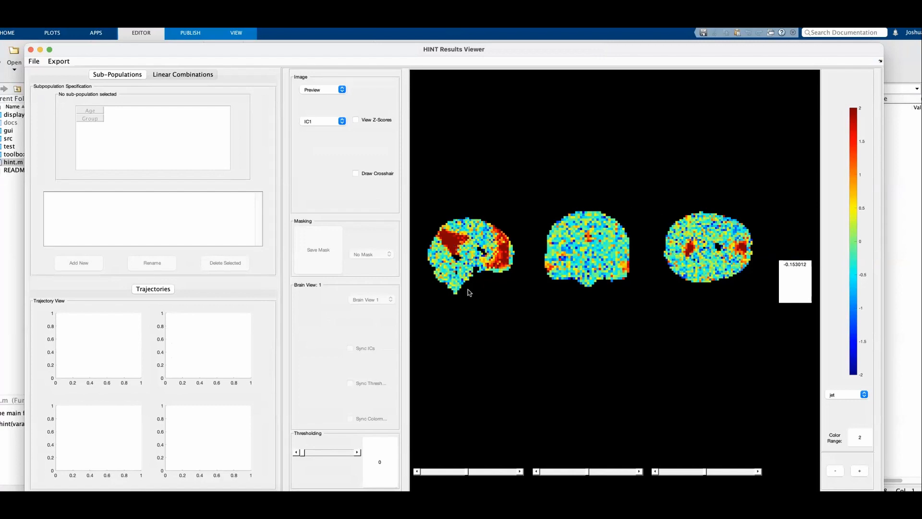
Step: Examine the frontal and posterior high-intensity regions of component IC1 in the brain slice views
{"action": "left_click", "coordinate": [505, 262]}
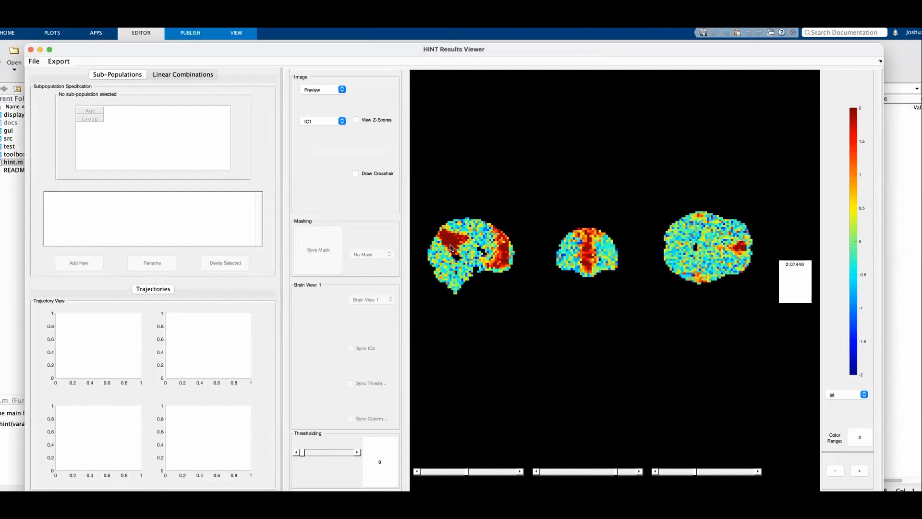
{"action": "left_click", "coordinate": [589, 249]}
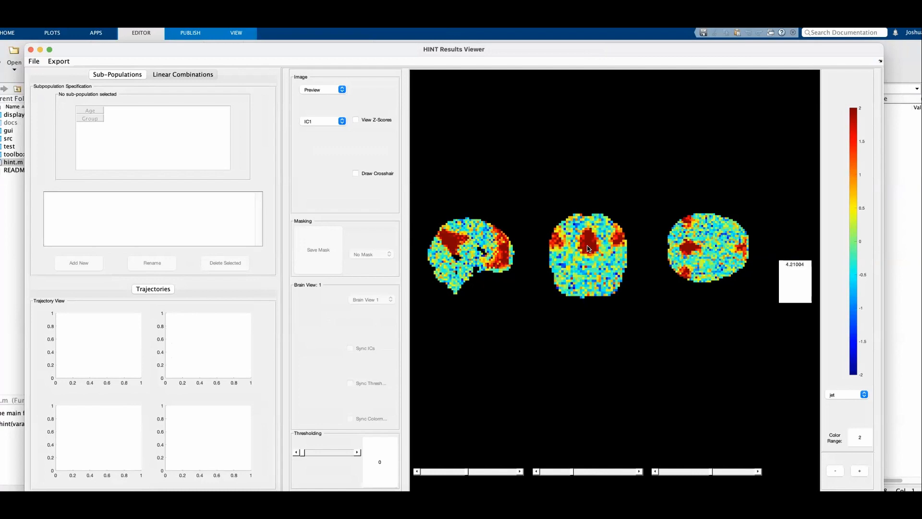
{"action": "left_click", "coordinate": [588, 250]}
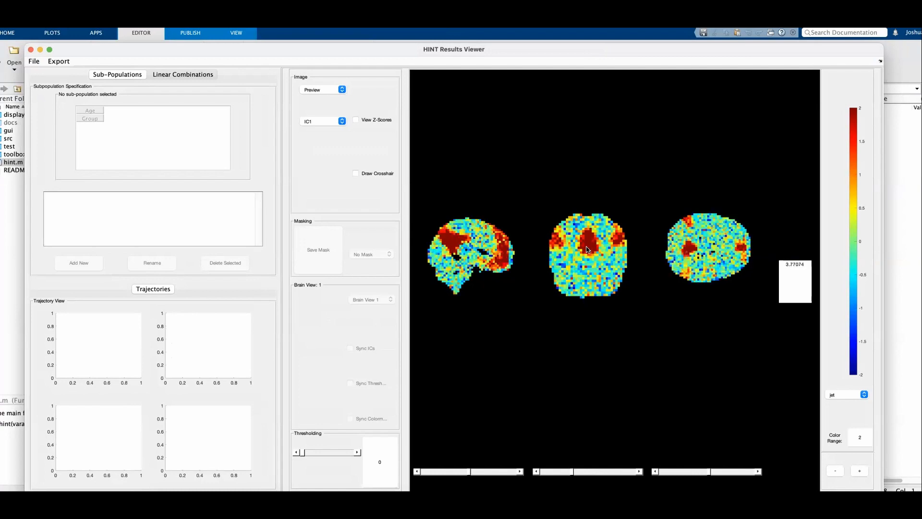
{"action": "left_click", "coordinate": [451, 243]}
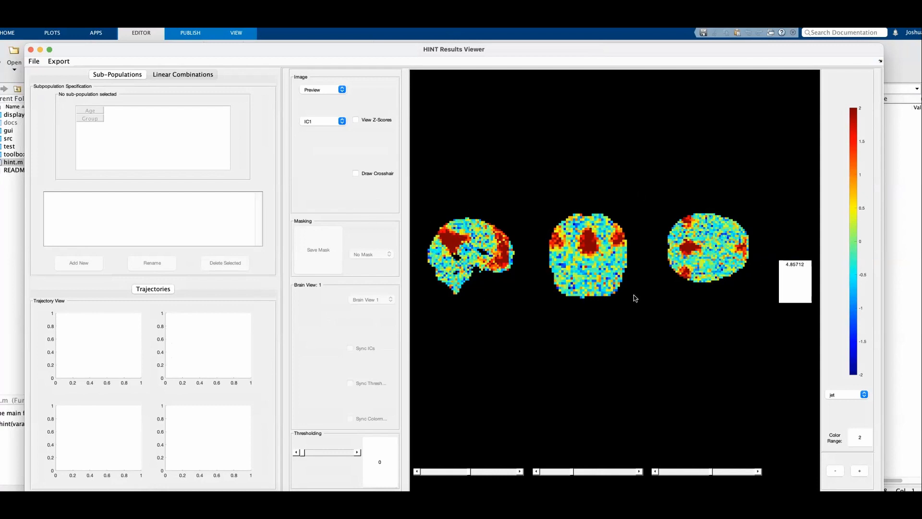
Step: Display component IC2 and examine its high-intensity region at the upper edge of the coronal slice
{"action": "left_click", "coordinate": [339, 123]}
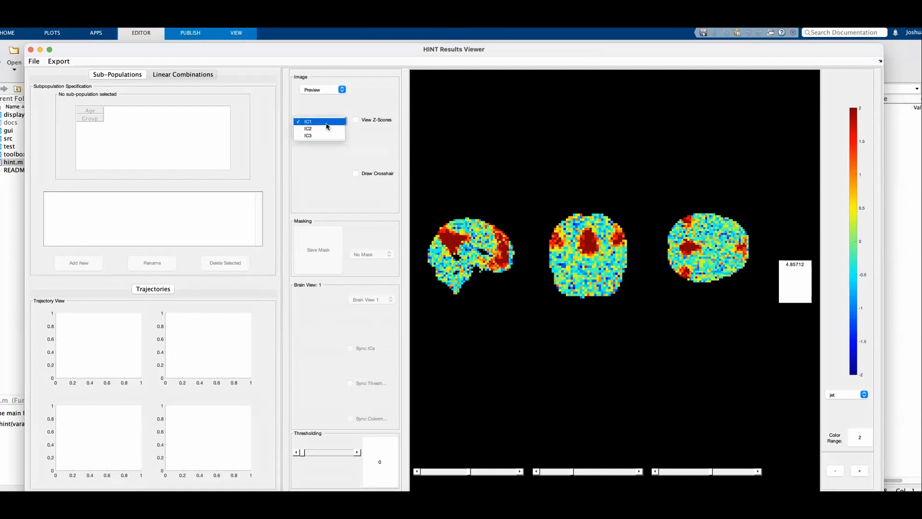
{"action": "left_click", "coordinate": [325, 128]}
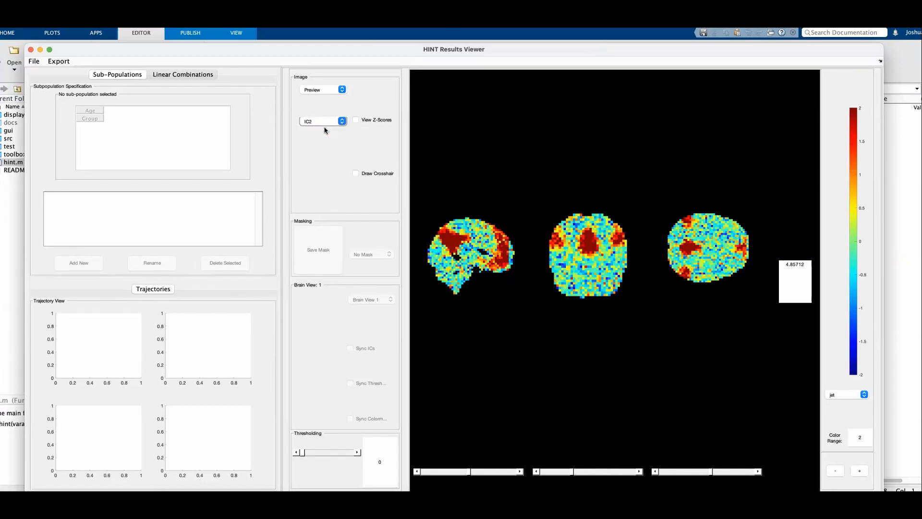
{"action": "left_click", "coordinate": [563, 235]}
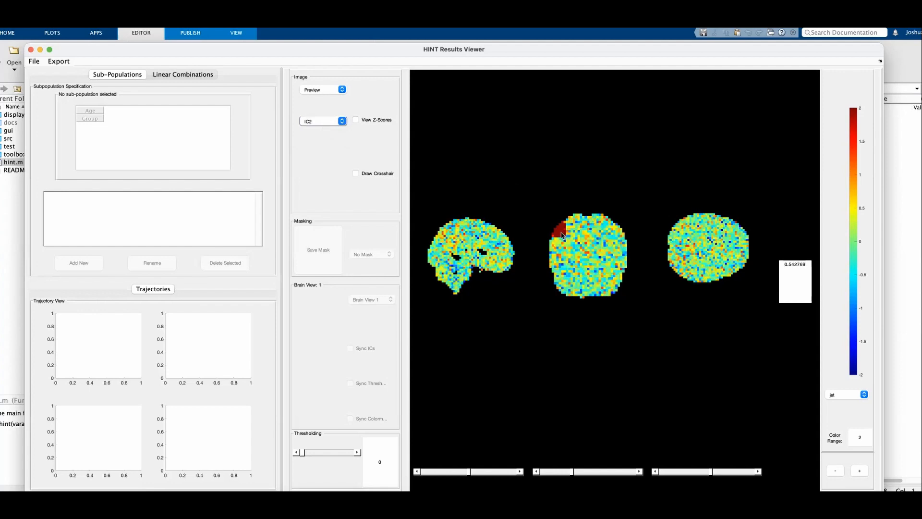
{"action": "left_click", "coordinate": [563, 235]}
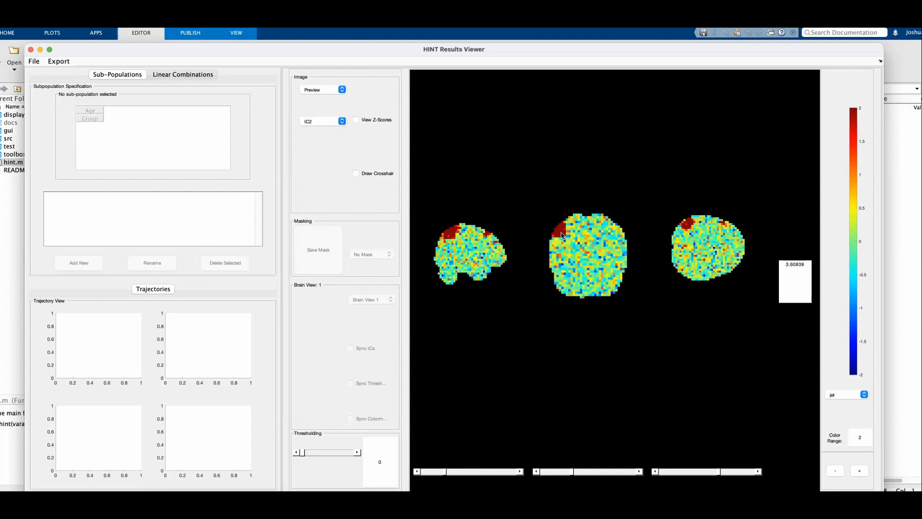
{"action": "left_click", "coordinate": [562, 229]}
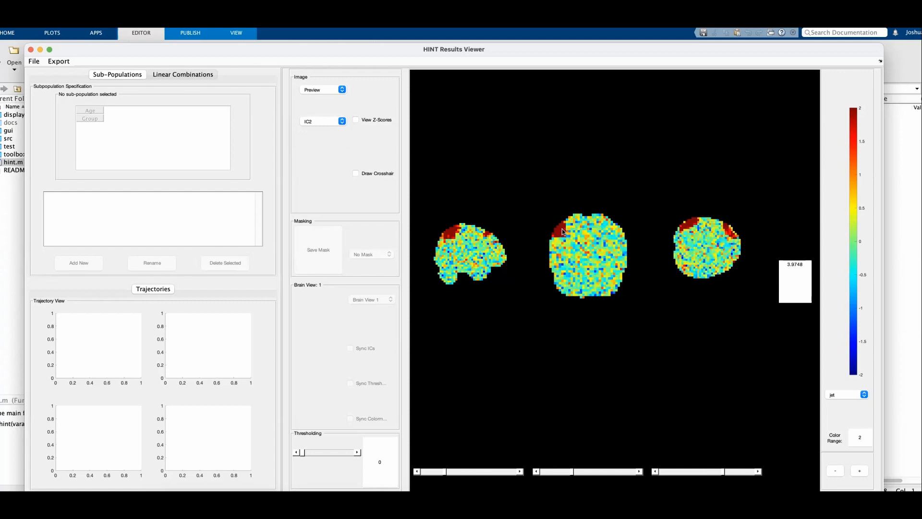
Step: Display component IC3 and examine its central high-intensity region in the coronal slice
{"action": "left_click", "coordinate": [328, 121]}
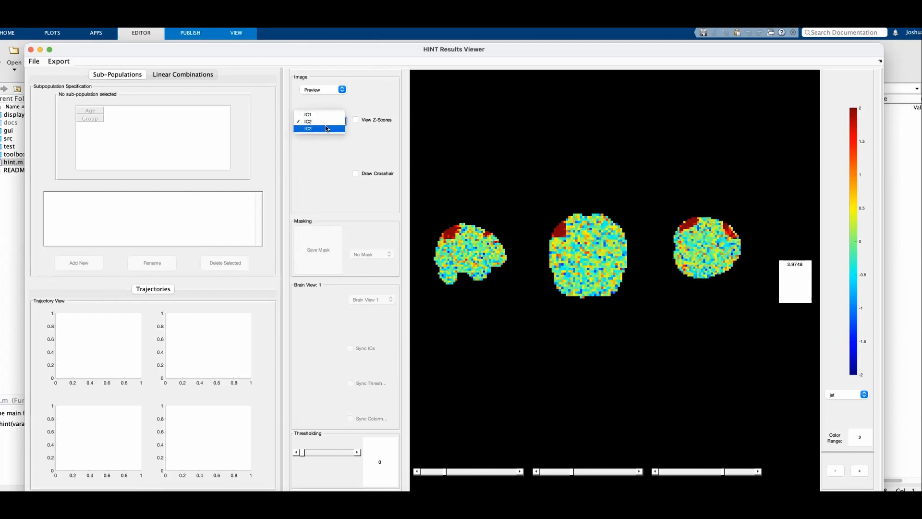
{"action": "left_click", "coordinate": [324, 129]}
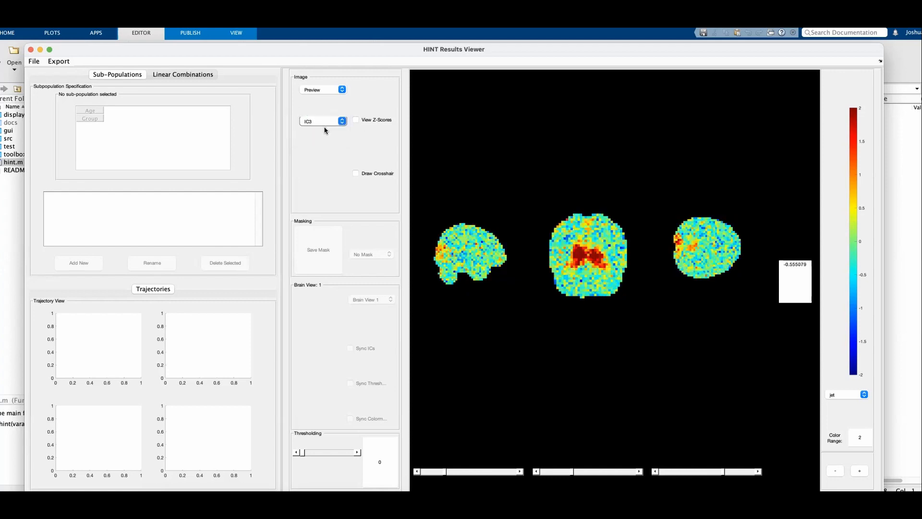
{"action": "left_click", "coordinate": [600, 258]}
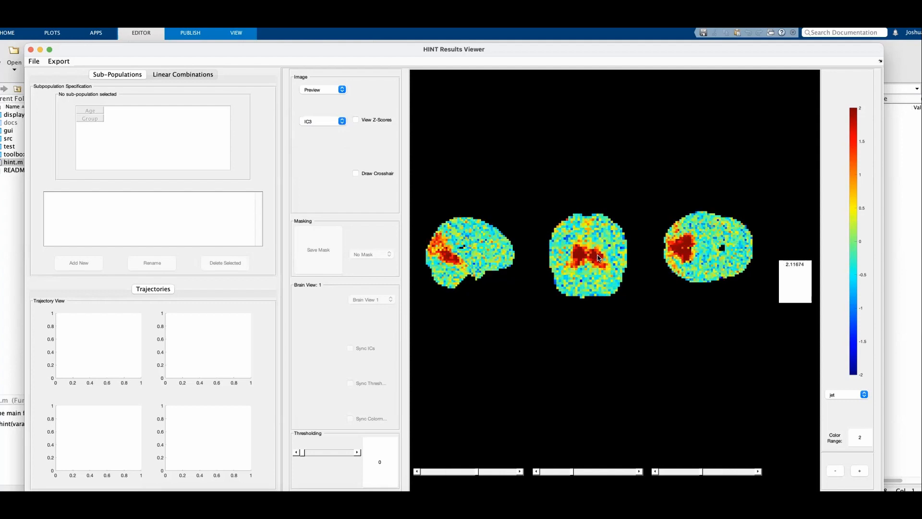
{"action": "left_click", "coordinate": [591, 260]}
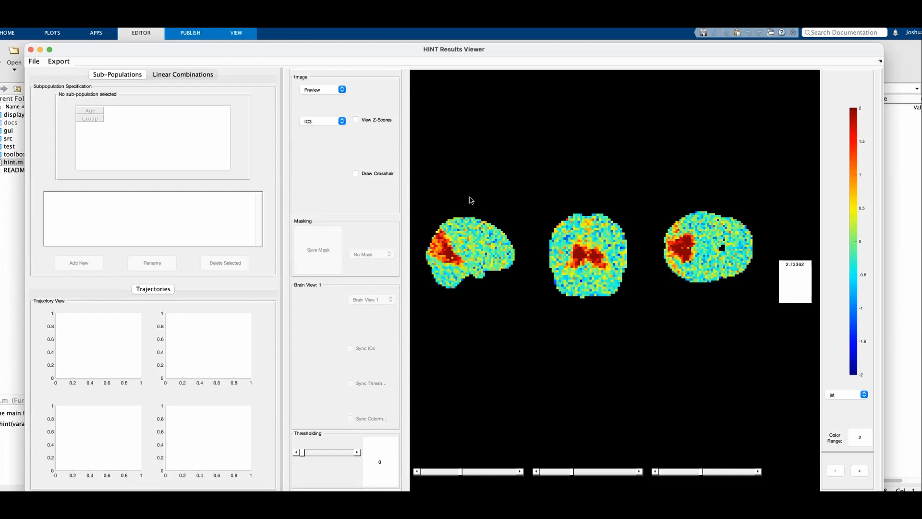
Step: Close the component preview and save the analysis setup with the prefix "interaction"
{"action": "left_click", "coordinate": [31, 50]}
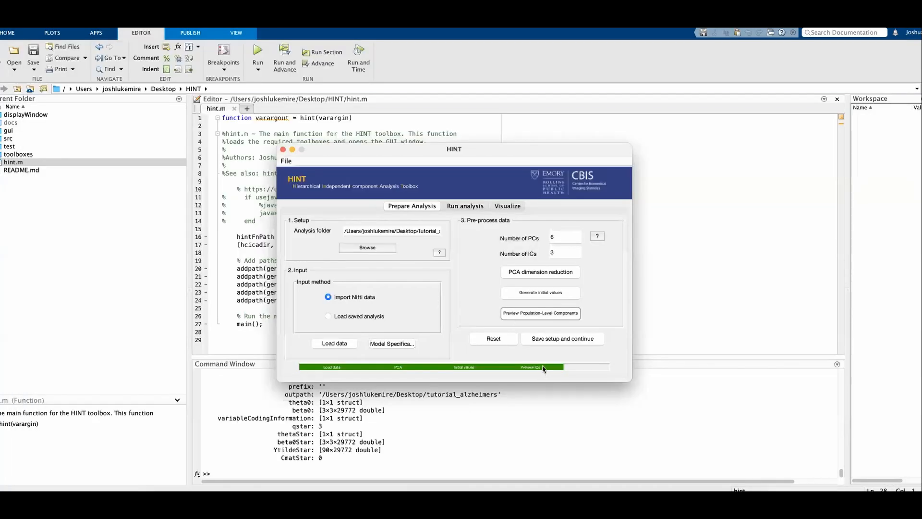
{"action": "left_click", "coordinate": [559, 340]}
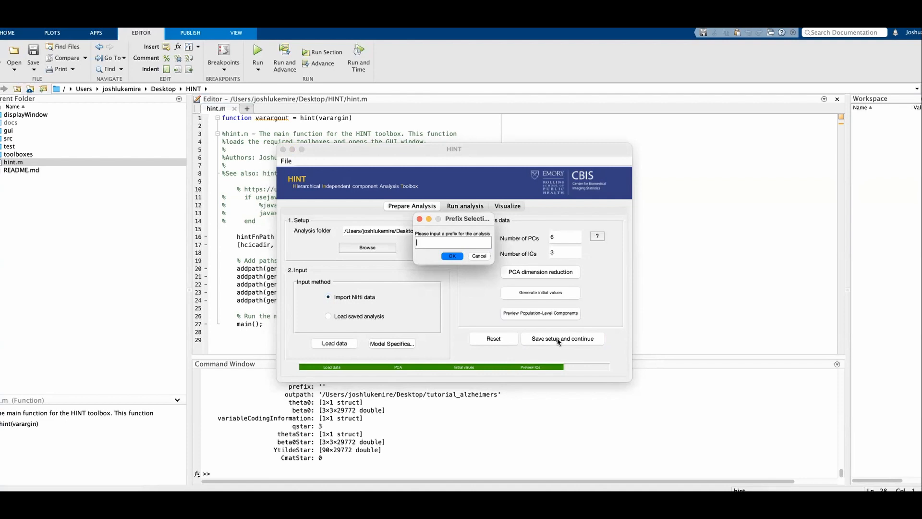
{"action": "type", "text": "interaction"}
{"action": "left_click", "coordinate": [450, 257]}
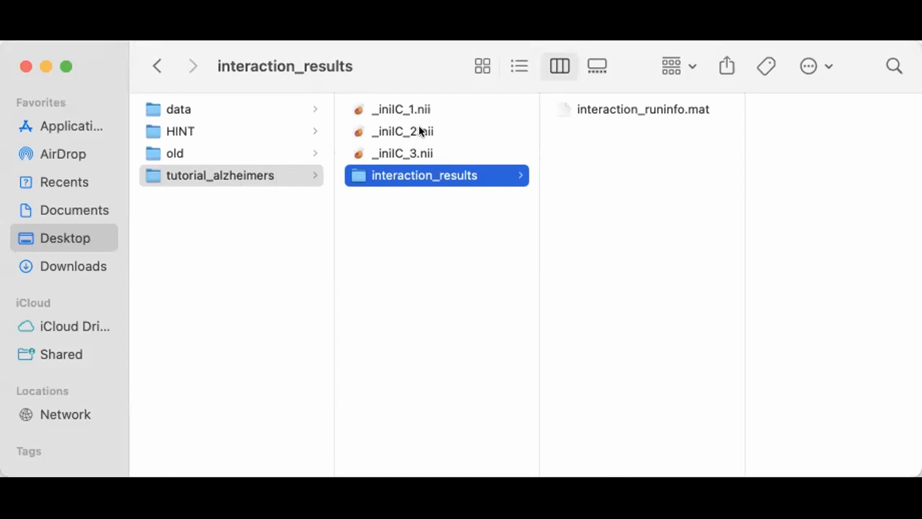
Step: In Finder, inspect the initial IC NIfTI files in tutorial_alzheimers and interaction_runinfo.mat in the interaction_results folder
{"action": "left_click", "coordinate": [434, 113]}
{"action": "key", "text": "Down"}
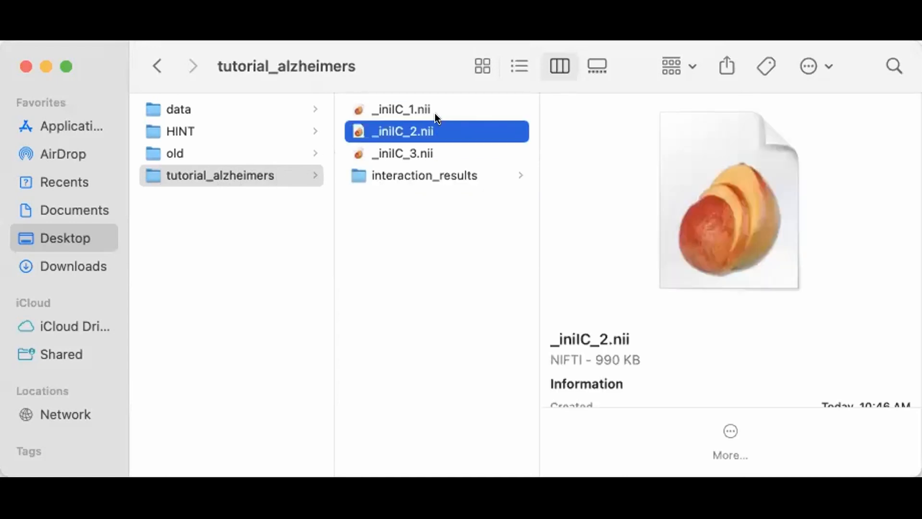
{"action": "key", "text": "Up"}
{"action": "key", "text": "Down"}
{"action": "key", "text": "Down"}
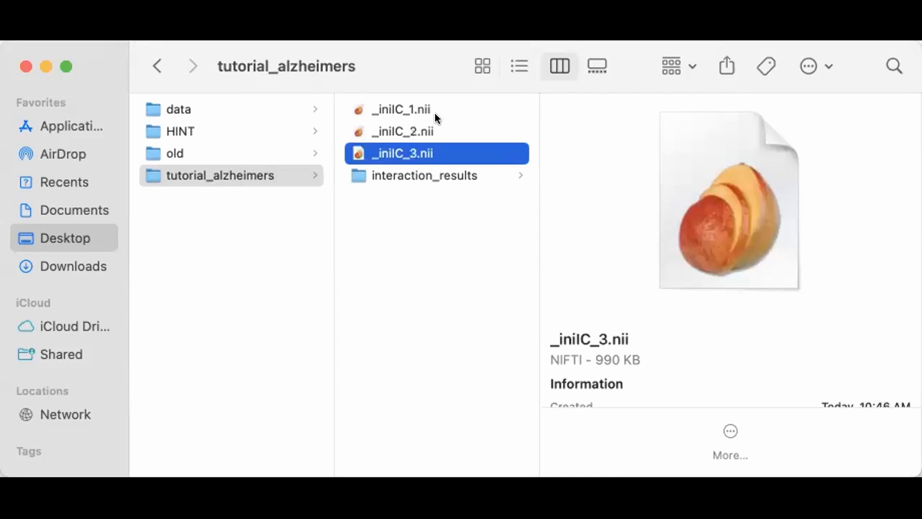
{"action": "key", "text": "Down"}
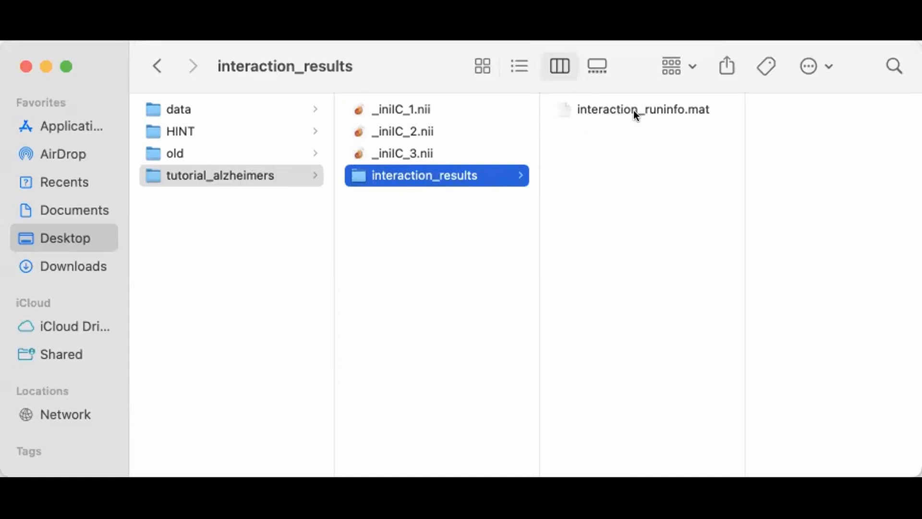
{"action": "left_click", "coordinate": [679, 111]}
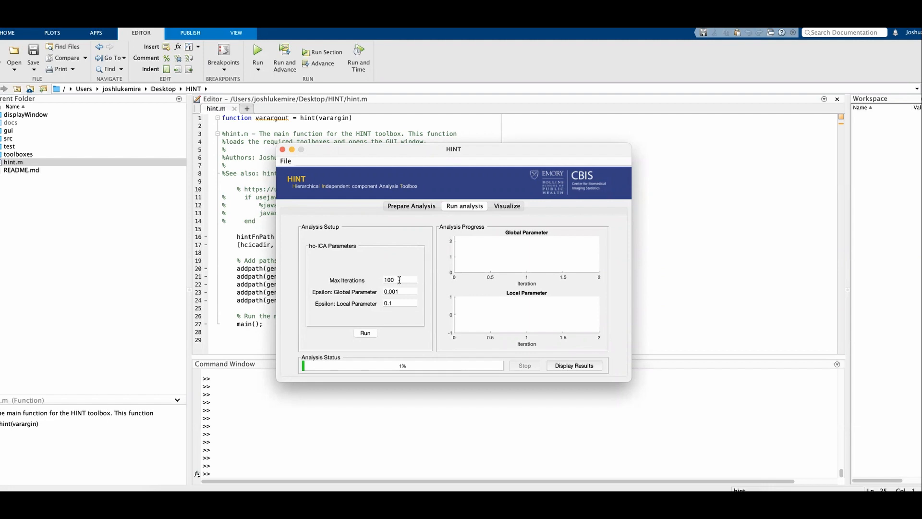
Step: Run the hc-ICA analysis in HINT with 100 maximum iterations, global epsilon 0.001 and local epsilon 0.1
{"action": "mouse_move", "coordinate": [399, 280]}
{"action": "mouse_move", "coordinate": [391, 303]}
{"action": "left_click", "coordinate": [364, 334]}
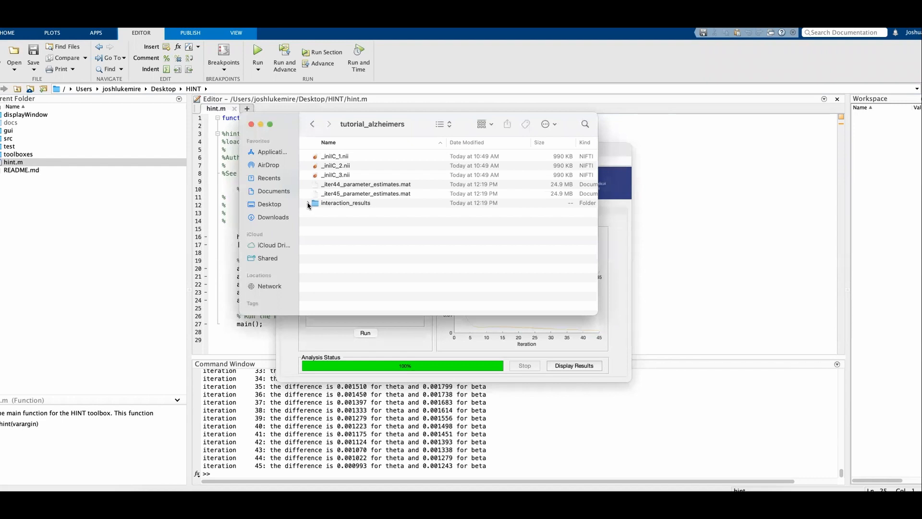
Step: In Finder, expand the interaction_results folder and review the aggregate, beta, variance, S0 and subject-level output files
{"action": "left_click", "coordinate": [309, 205]}
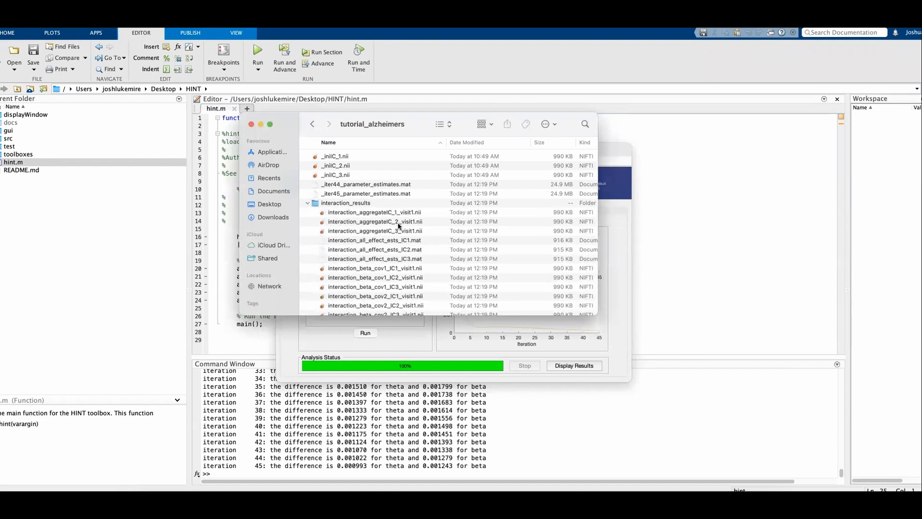
{"action": "scroll", "coordinate": [401, 221], "scroll_direction": "down", "scroll_amount": 2}
{"action": "scroll", "coordinate": [401, 221], "scroll_direction": "down", "scroll_amount": 3}
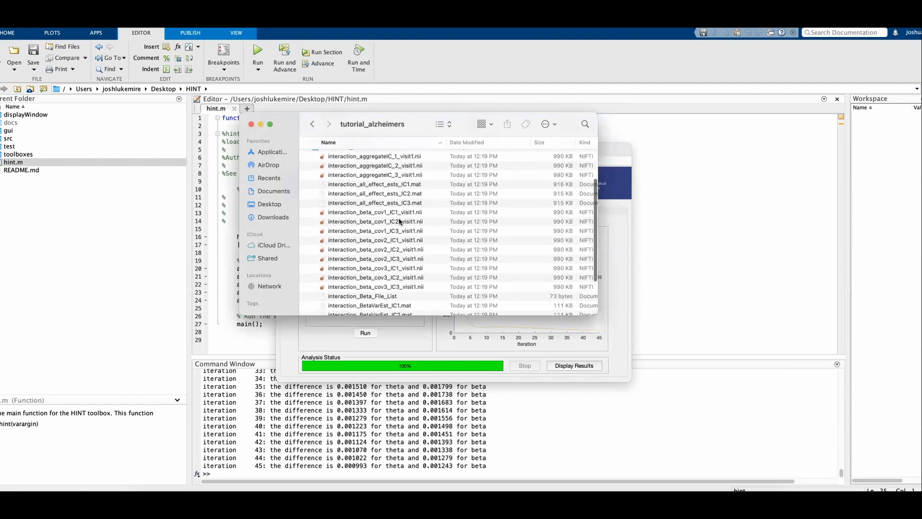
{"action": "scroll", "coordinate": [398, 222], "scroll_direction": "up", "scroll_amount": 3}
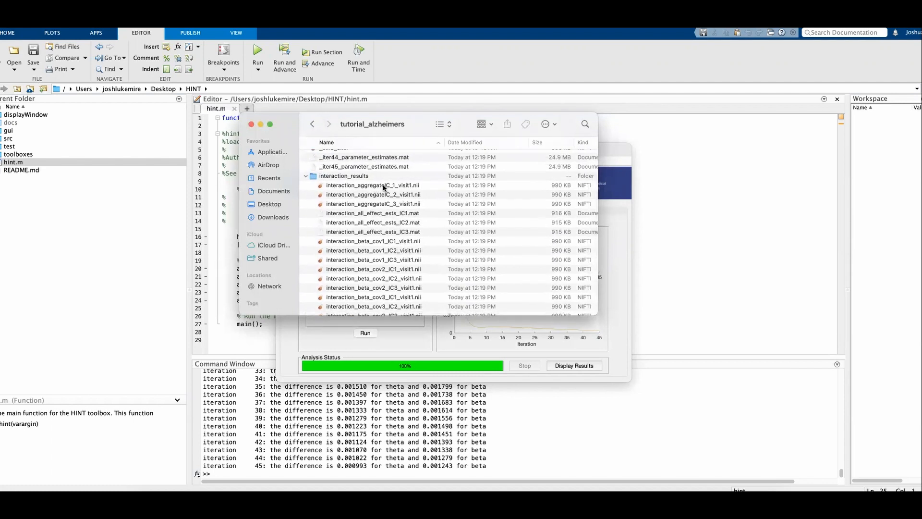
{"action": "scroll", "coordinate": [398, 188], "scroll_direction": "down", "scroll_amount": 2}
{"action": "scroll", "coordinate": [397, 188], "scroll_direction": "down", "scroll_amount": 3}
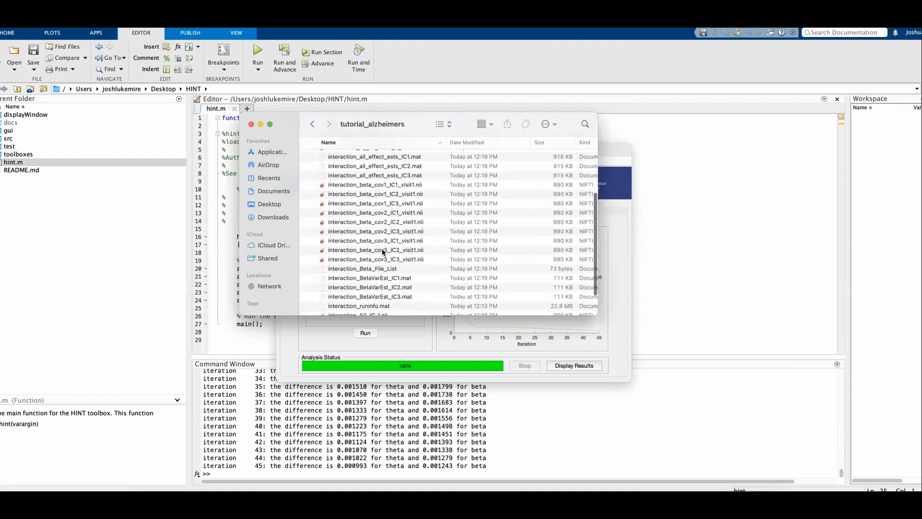
{"action": "scroll", "coordinate": [389, 212], "scroll_direction": "down", "scroll_amount": 2}
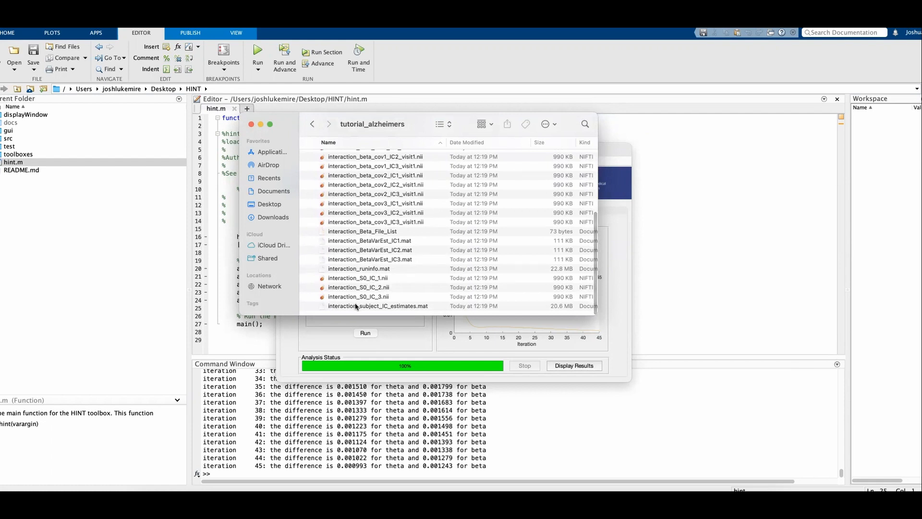
{"action": "scroll", "coordinate": [386, 275], "scroll_direction": "up", "scroll_amount": 5}
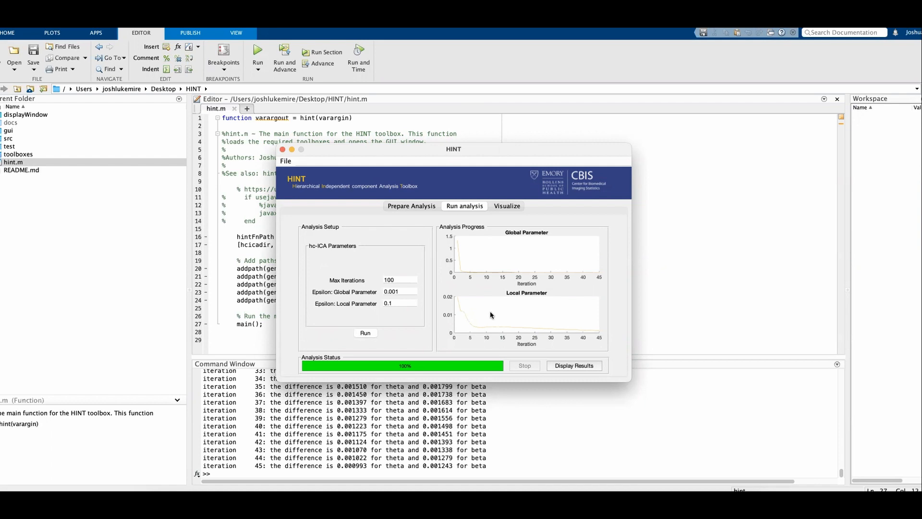
Step: Display the analysis results in HINT's results viewer using interaction_runinfo.mat, and move the viewer so it fits on screen
{"action": "left_click", "coordinate": [572, 367]}
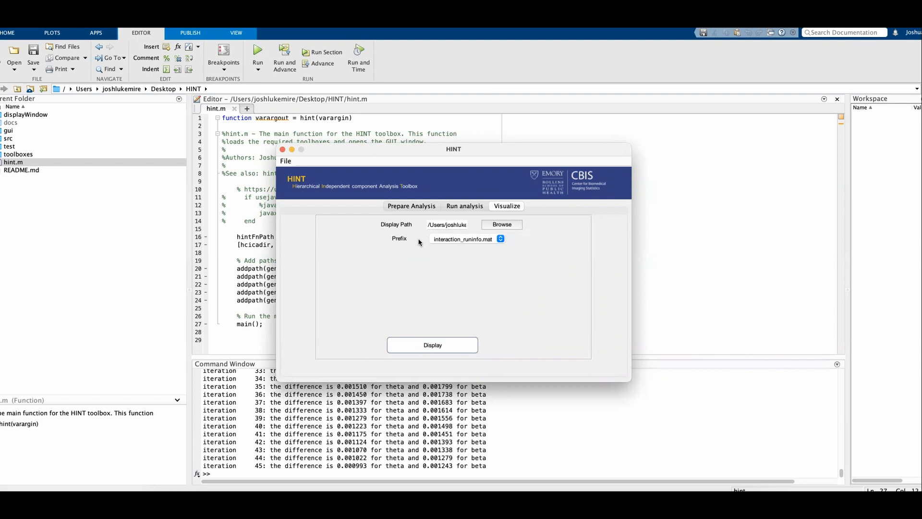
{"action": "left_click", "coordinate": [442, 240]}
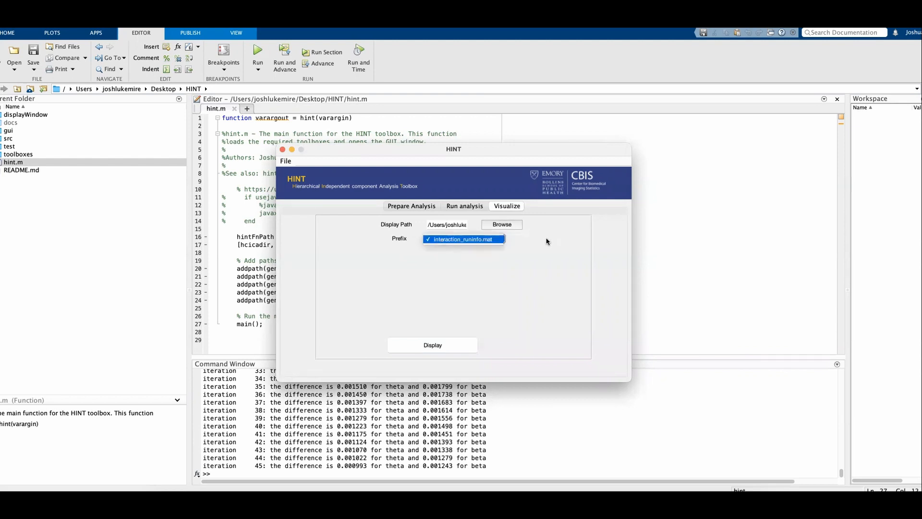
{"action": "left_click", "coordinate": [594, 253]}
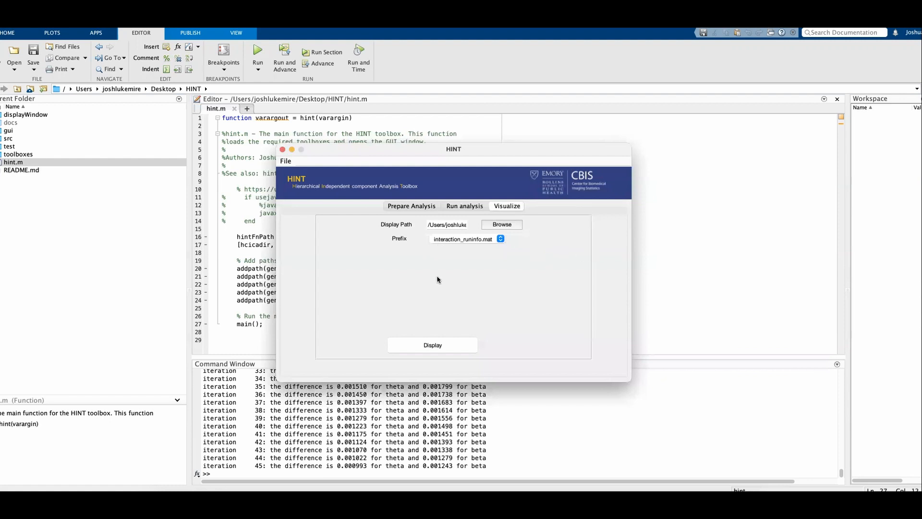
{"action": "left_click", "coordinate": [433, 349]}
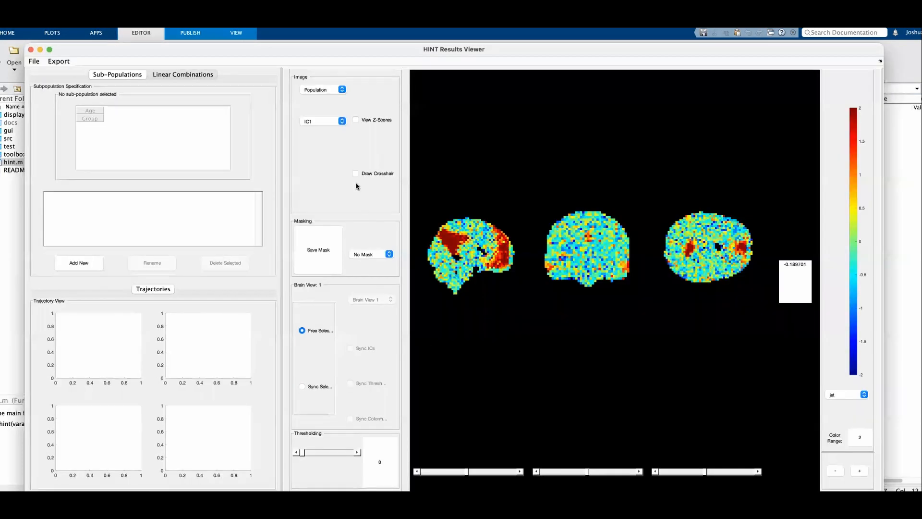
{"action": "left_click_drag", "start_coordinate": [308, 51], "coordinate": [309, 40]}
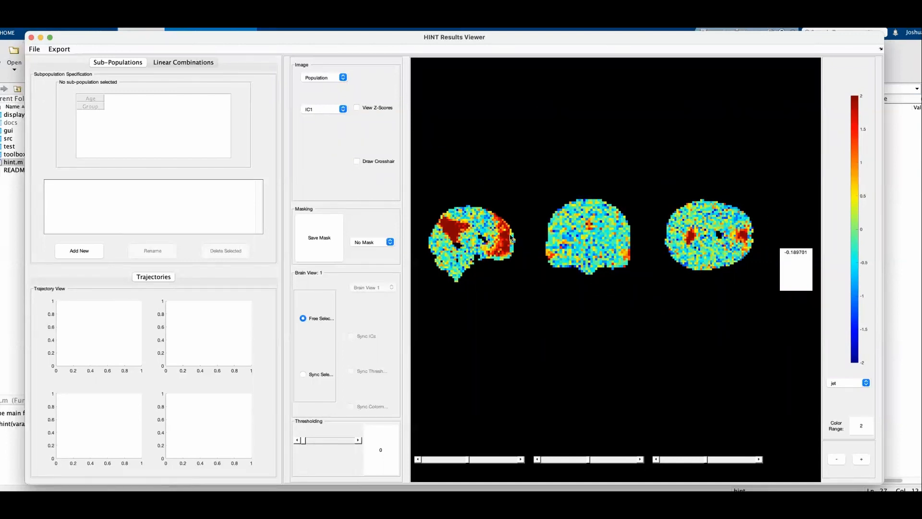
Step: Examine the posterior high-intensity region of the population-level IC1 map in the axial, coronal and sagittal slices
{"action": "left_click", "coordinate": [692, 239]}
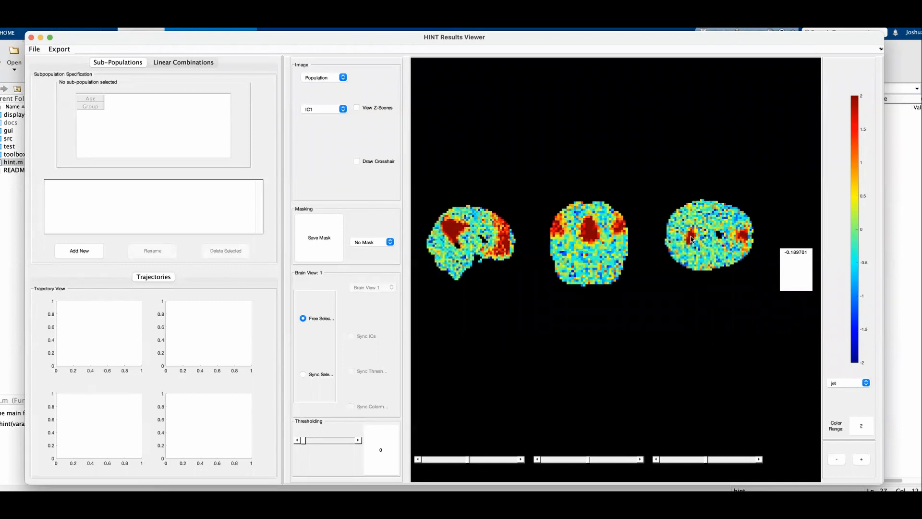
{"action": "left_click", "coordinate": [590, 232]}
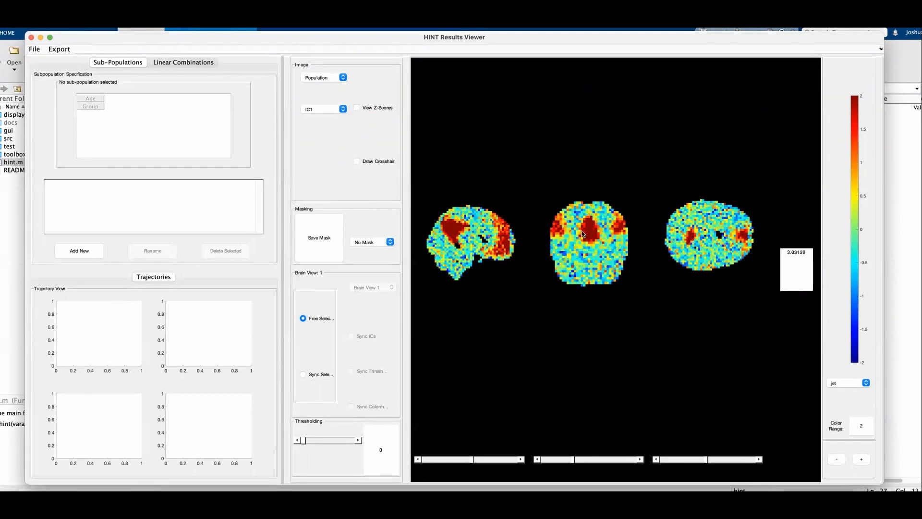
{"action": "left_click", "coordinate": [458, 231]}
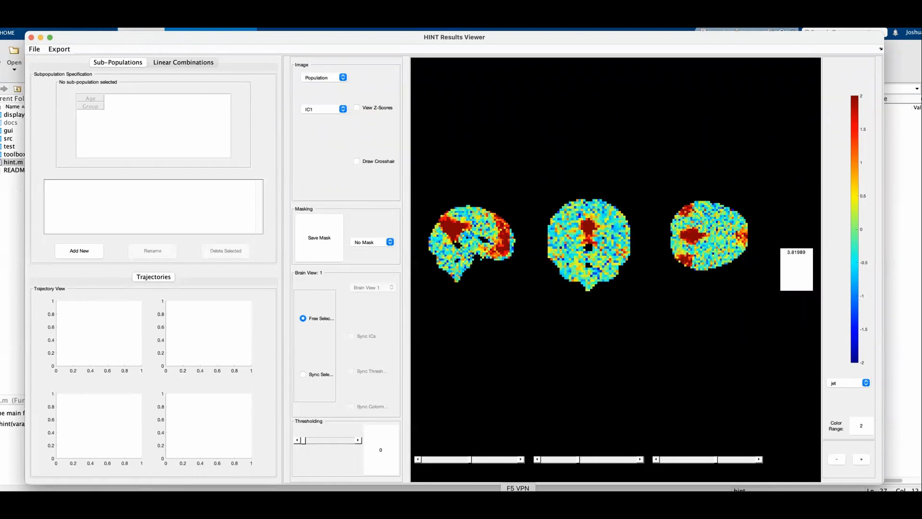
Step: Step through the sagittal slices of IC1, then recentre the views on its posterior high-intensity region
{"action": "left_click", "coordinate": [521, 459]}
{"action": "left_click", "coordinate": [521, 460]}
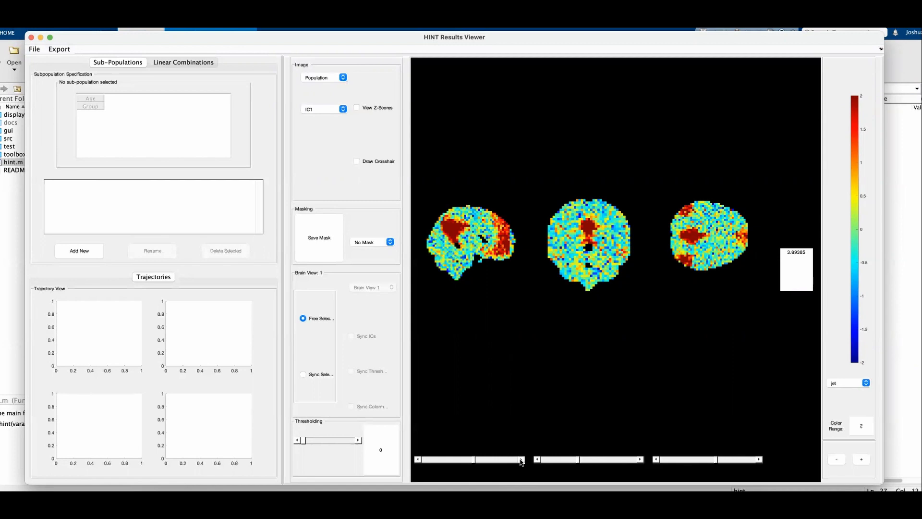
{"action": "left_click", "coordinate": [521, 459]}
{"action": "left_click", "coordinate": [521, 460]}
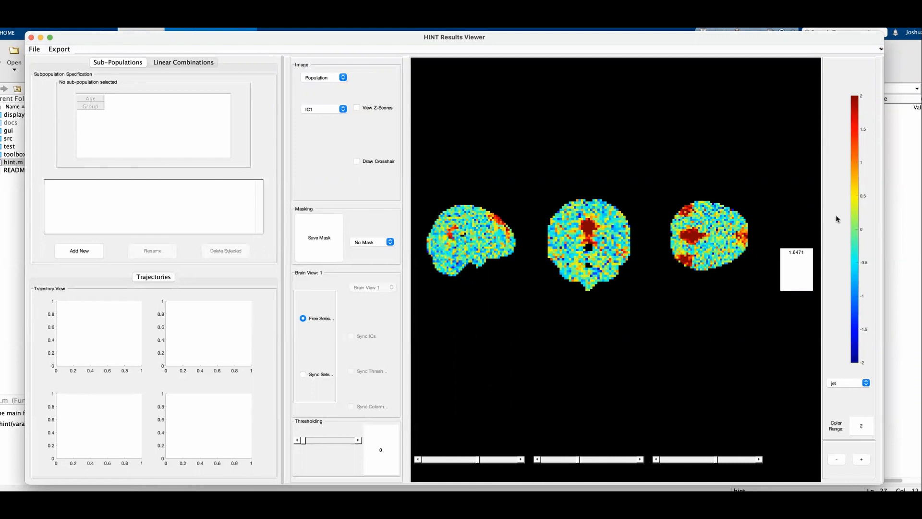
{"action": "left_click", "coordinate": [697, 241]}
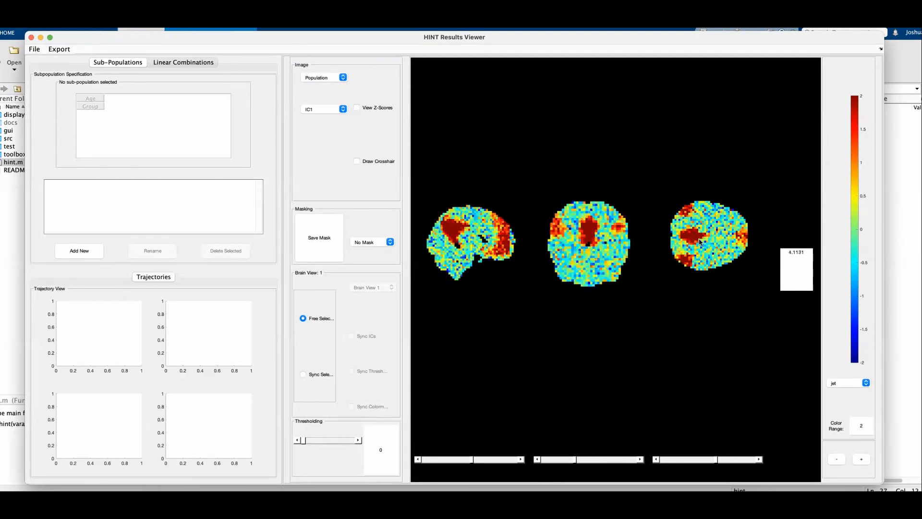
{"action": "left_click", "coordinate": [590, 234]}
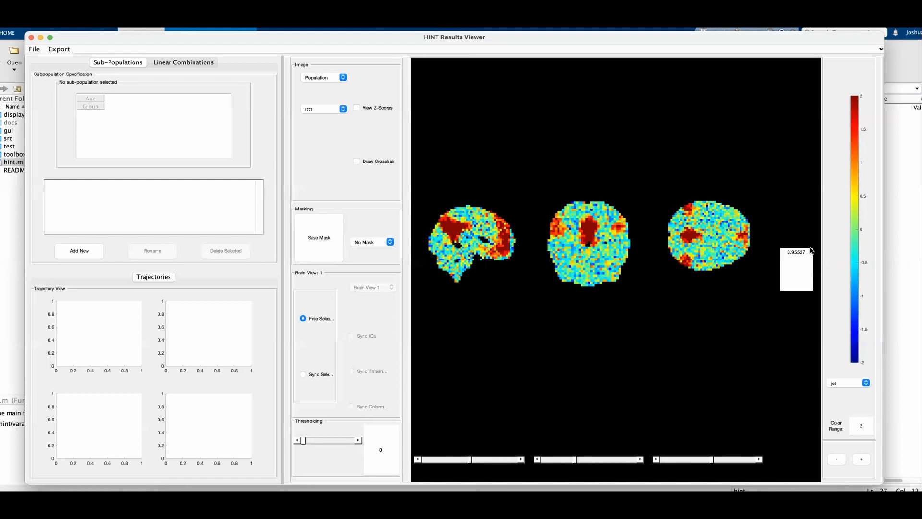
Step: Try the parula colormap on the brain view and switch back to jet
{"action": "left_click", "coordinate": [840, 383]}
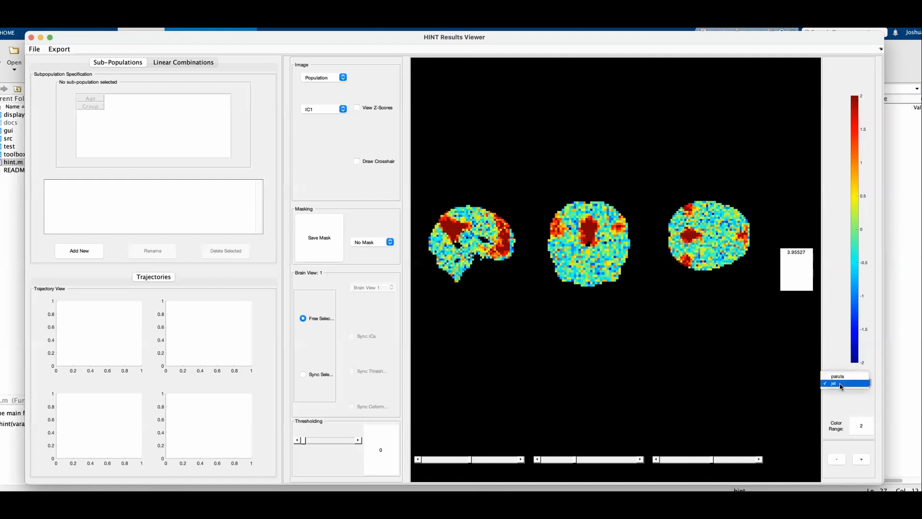
{"action": "left_click", "coordinate": [841, 384]}
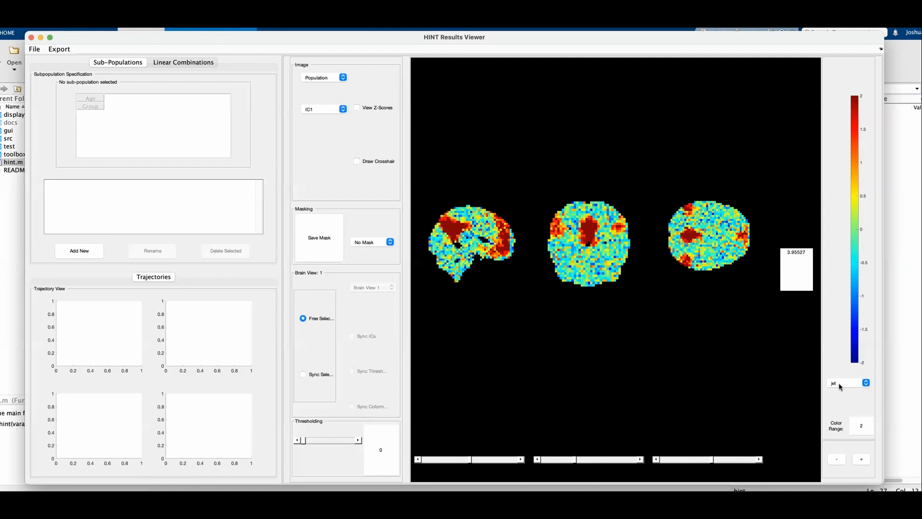
{"action": "left_click", "coordinate": [839, 387]}
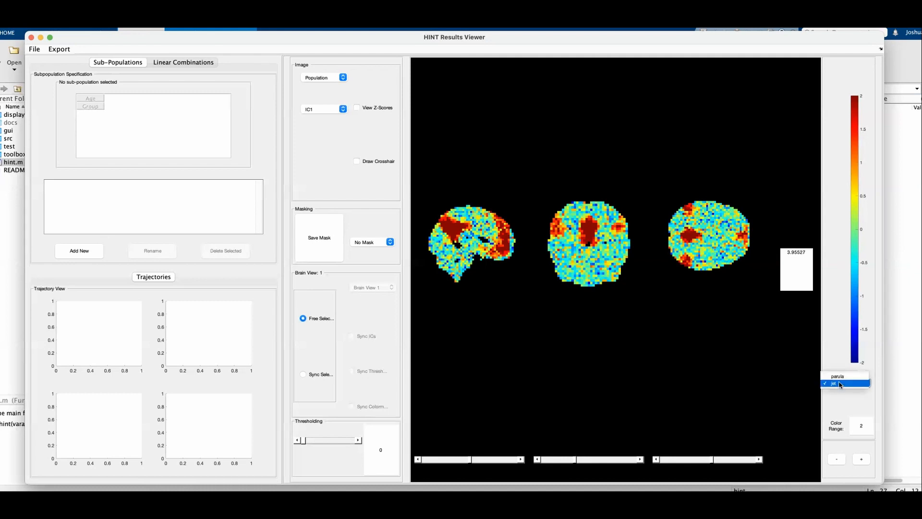
{"action": "left_click", "coordinate": [838, 378]}
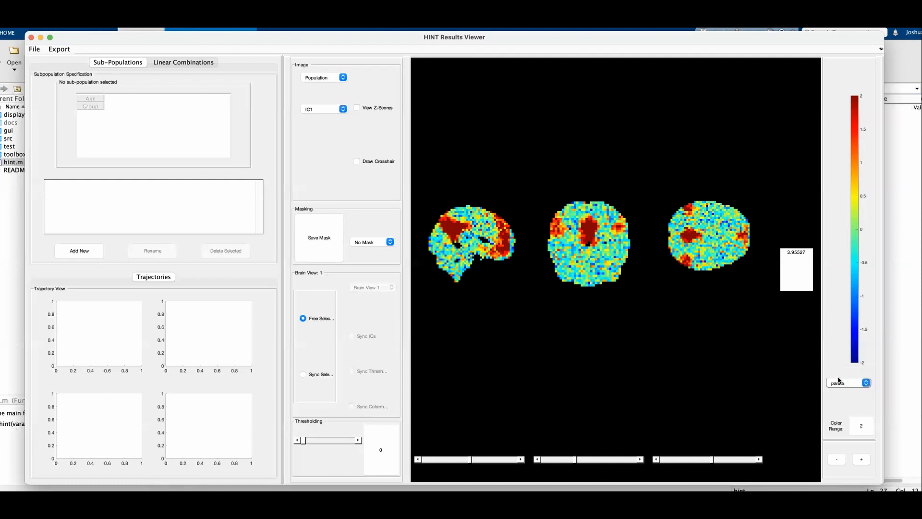
{"action": "left_click", "coordinate": [845, 383]}
{"action": "left_click", "coordinate": [847, 387]}
Step: Set the color range of the IC1 brain view to 4
{"action": "left_click", "coordinate": [863, 426]}
{"action": "key", "text": "BackSpace"}
{"action": "type", "text": "2"}
{"action": "key", "text": "Return"}
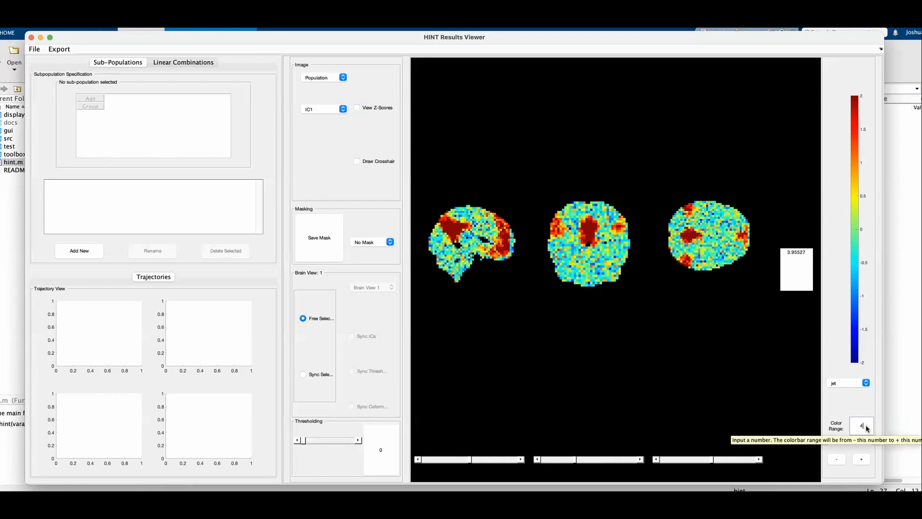
{"action": "key", "text": "Return"}
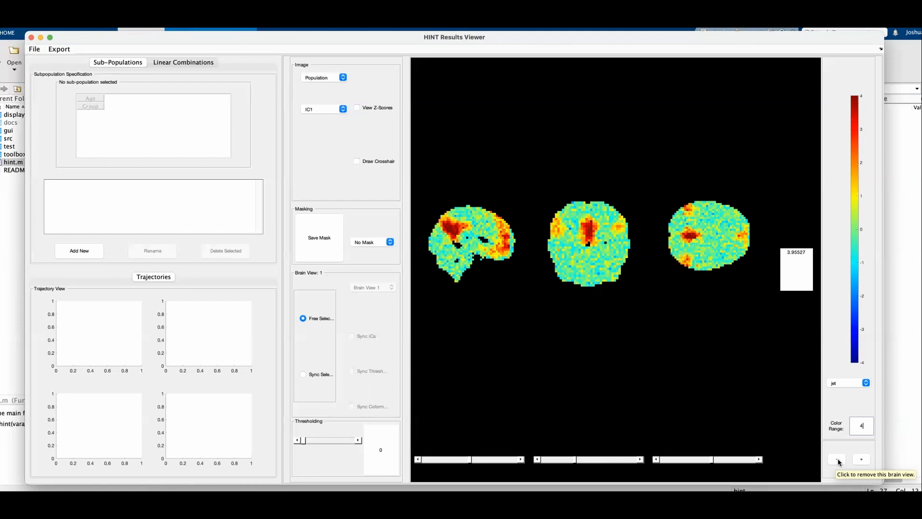
Step: Add a second brain view below the first one and remove it again
{"action": "left_click", "coordinate": [863, 460]}
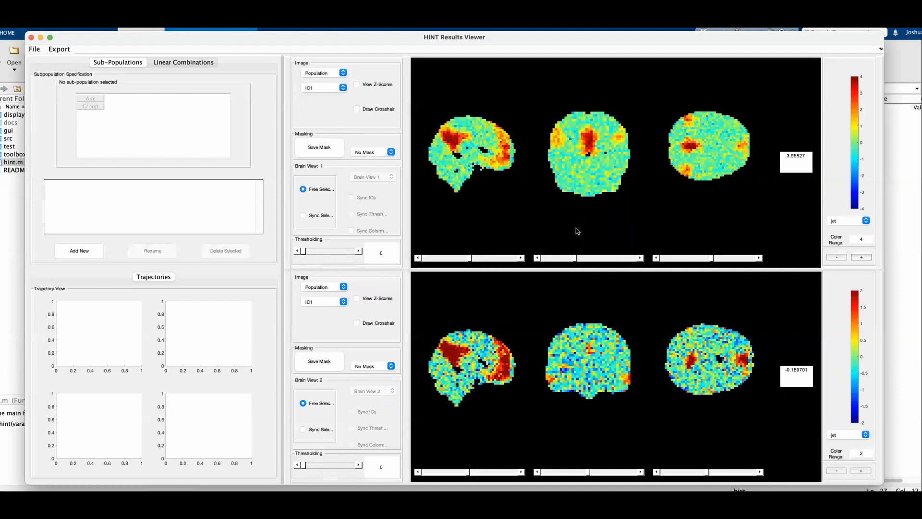
{"action": "left_click", "coordinate": [837, 468]}
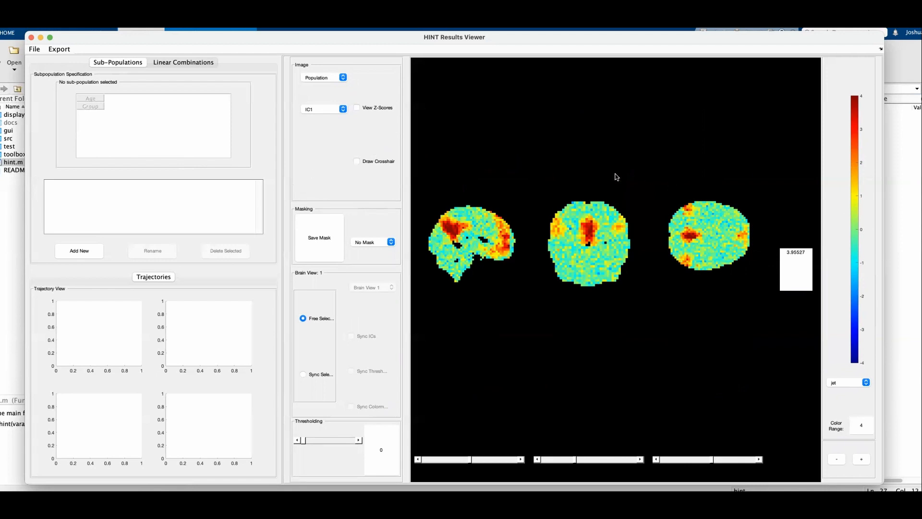
{"action": "left_click", "coordinate": [343, 79]}
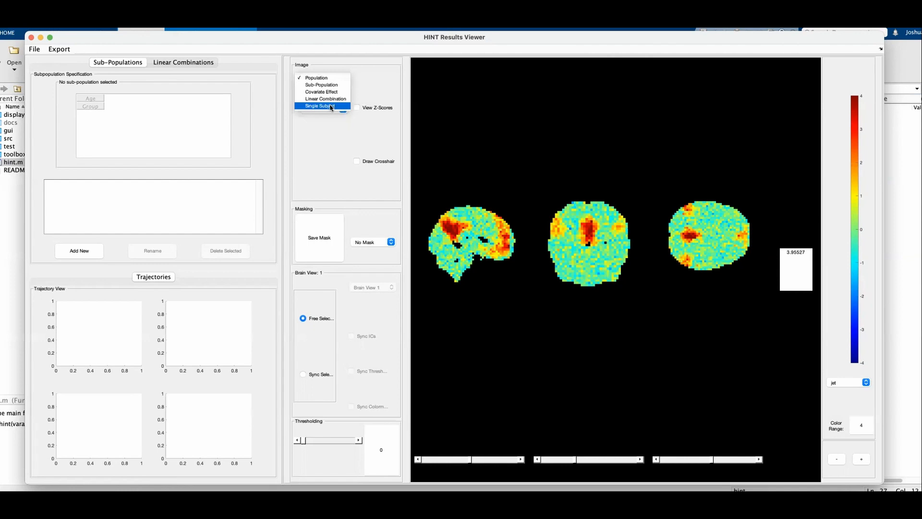
{"action": "left_click", "coordinate": [328, 77]}
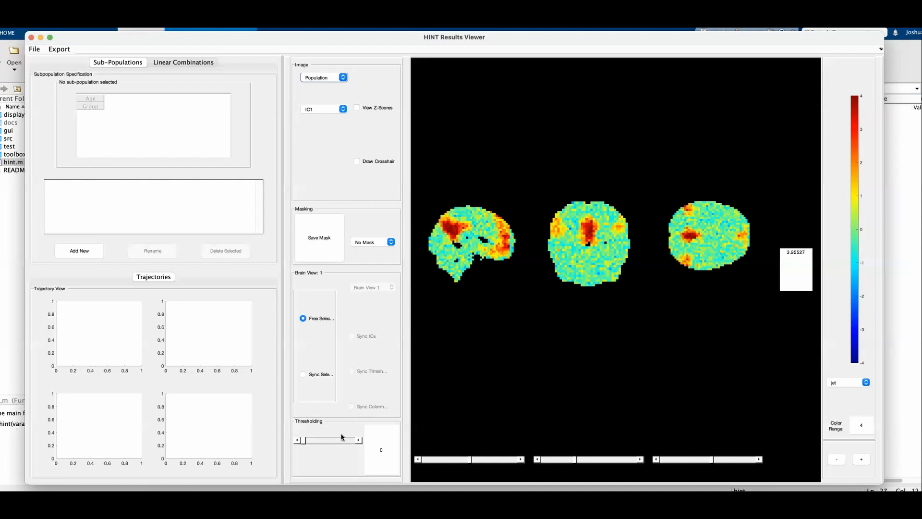
Step: Try thresholding the IC1 population map, including a cutoff of 1.64, and reset the threshold to 0
{"action": "left_click", "coordinate": [306, 441]}
{"action": "mouse_move", "coordinate": [305, 442]}
{"action": "left_mouse_down"}
{"action": "mouse_move", "coordinate": [334, 444]}
{"action": "mouse_move", "coordinate": [301, 444]}
{"action": "left_mouse_up"}
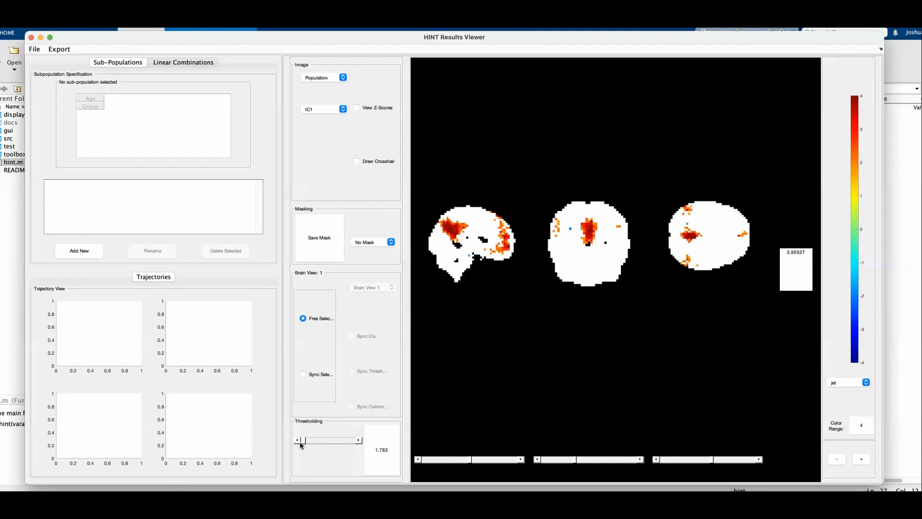
{"action": "left_click", "coordinate": [389, 451]}
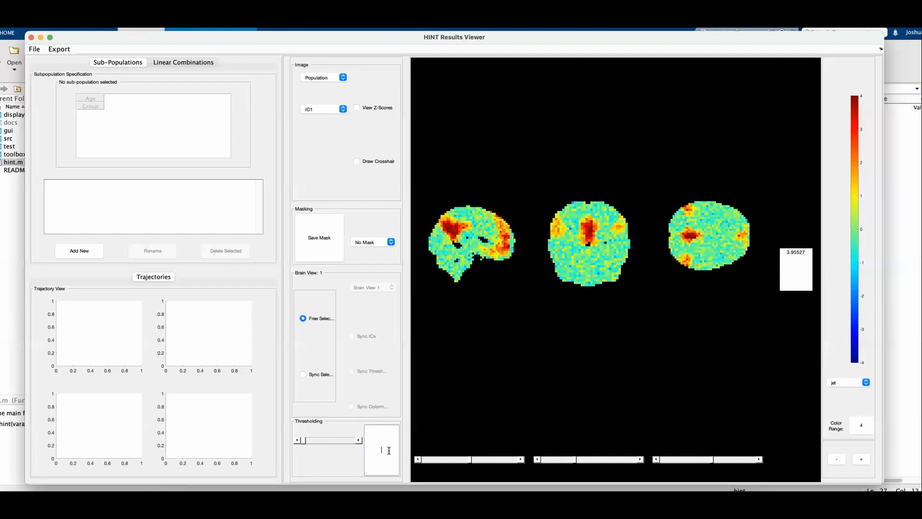
{"action": "type", "text": "1.64"}
{"action": "key", "text": "Return"}
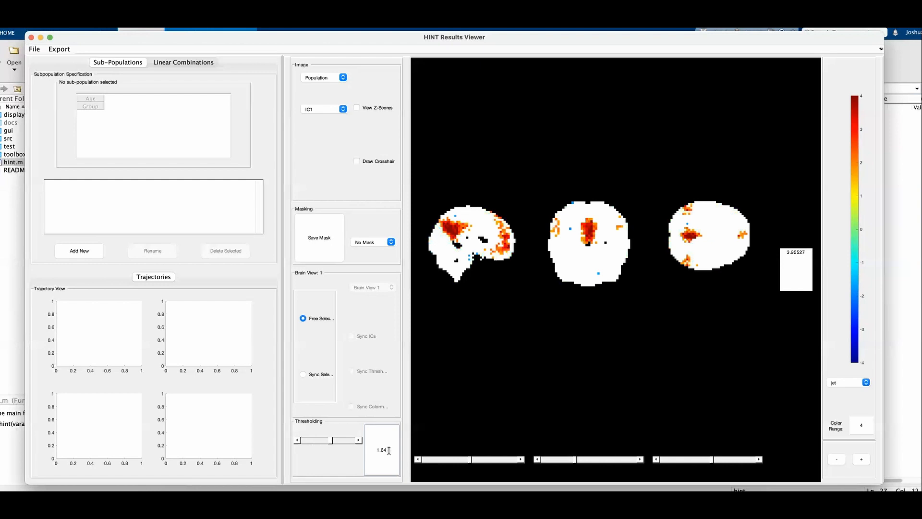
{"action": "left_click_drag", "start_coordinate": [330, 440], "coordinate": [304, 440]}
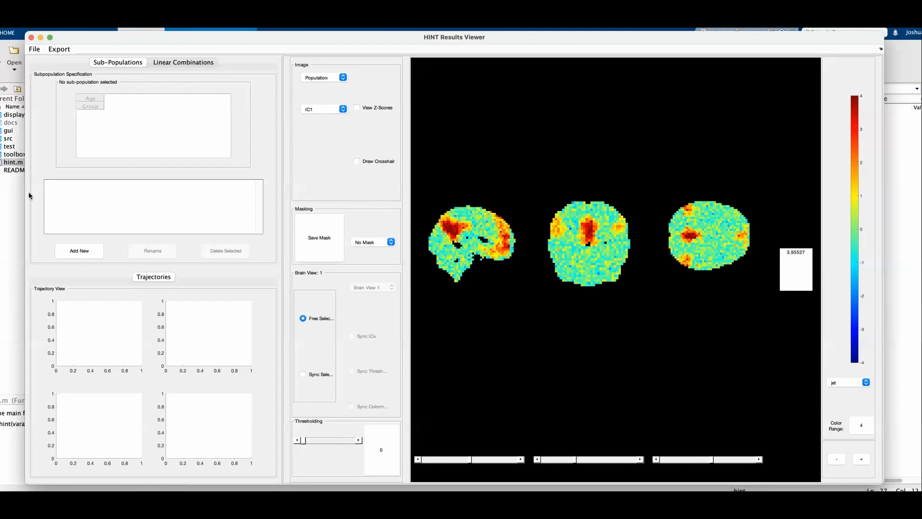
Step: Check the linear combination specification and return to the sub-population specification
{"action": "left_click", "coordinate": [162, 63]}
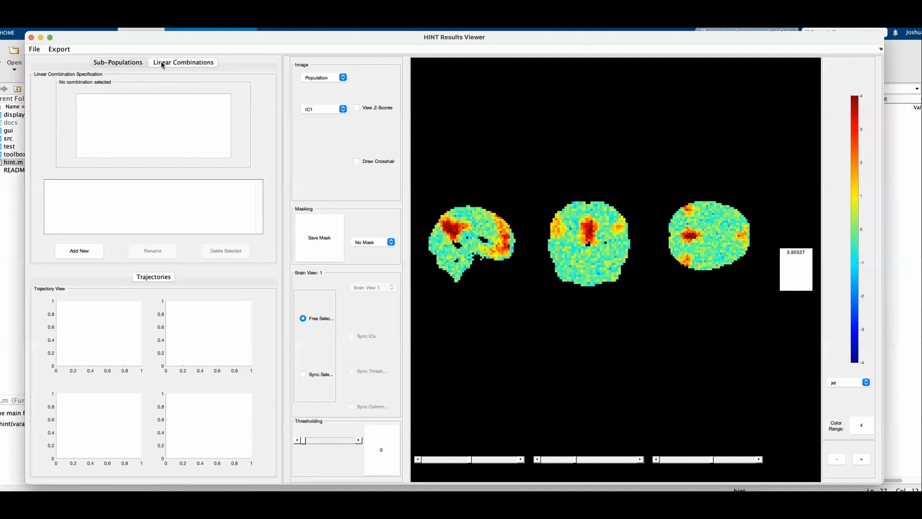
{"action": "left_click", "coordinate": [120, 64]}
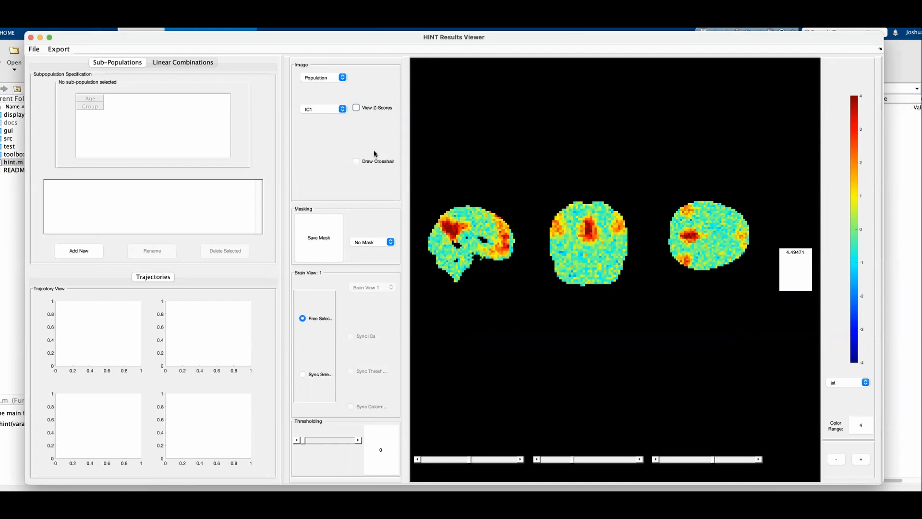
Step: Turn on the crosshair in the IC1 brain view and centre it on the posterior high-intensity region
{"action": "left_click", "coordinate": [355, 161]}
{"action": "left_click", "coordinate": [455, 229]}
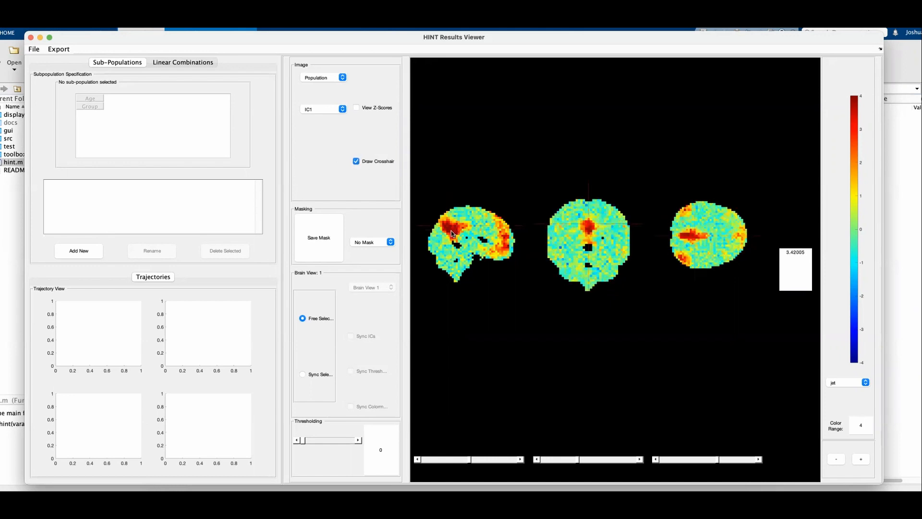
{"action": "left_click", "coordinate": [447, 230]}
{"action": "left_click", "coordinate": [448, 230]}
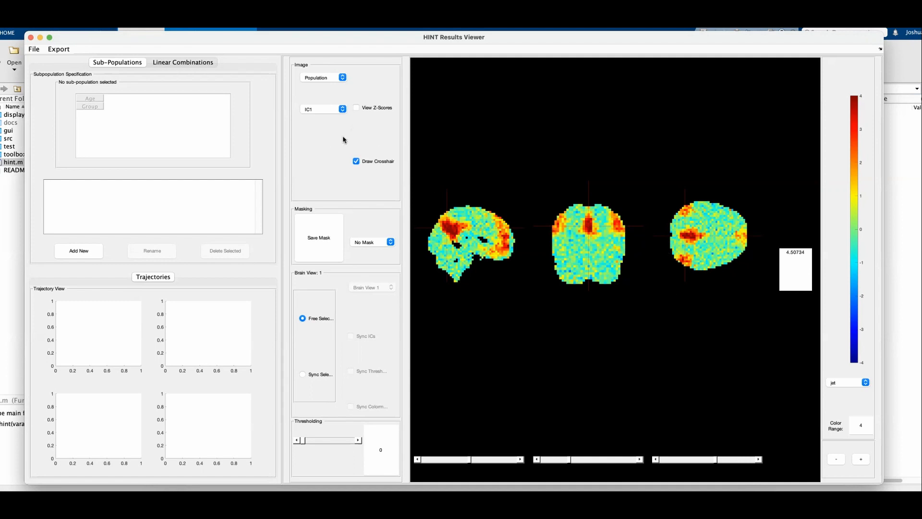
Step: Show the IC1 map as z-scores and threshold it at 1.64
{"action": "left_click", "coordinate": [356, 108]}
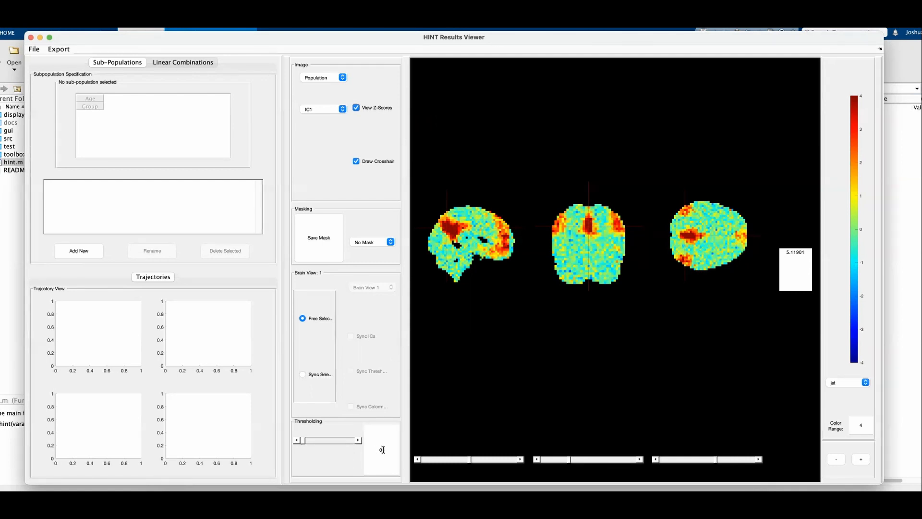
{"action": "left_click", "coordinate": [377, 452]}
{"action": "type", "text": "1.64"}
{"action": "key", "text": "Return"}
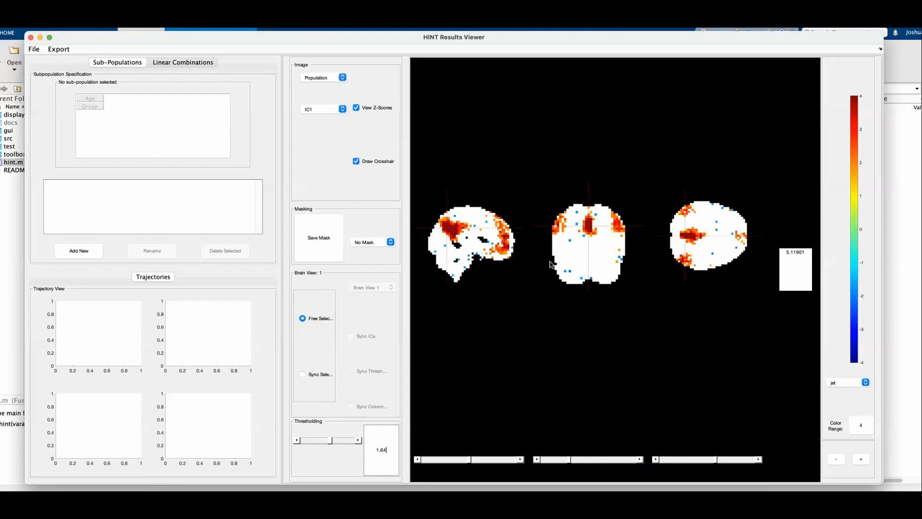
Step: Move the crosshair through the posterior cluster of the thresholded IC1 map in the axial, coronal and sagittal slices
{"action": "left_click", "coordinate": [694, 235]}
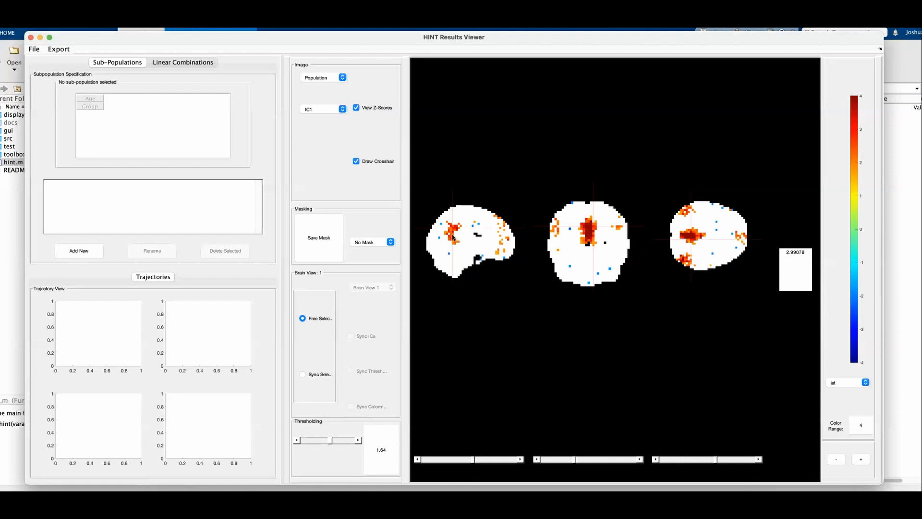
{"action": "left_click", "coordinate": [590, 232]}
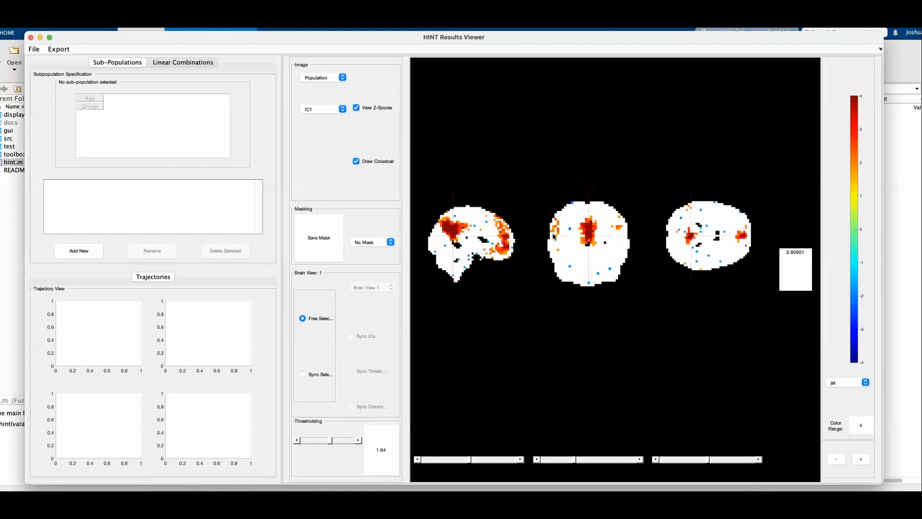
{"action": "left_click", "coordinate": [453, 234]}
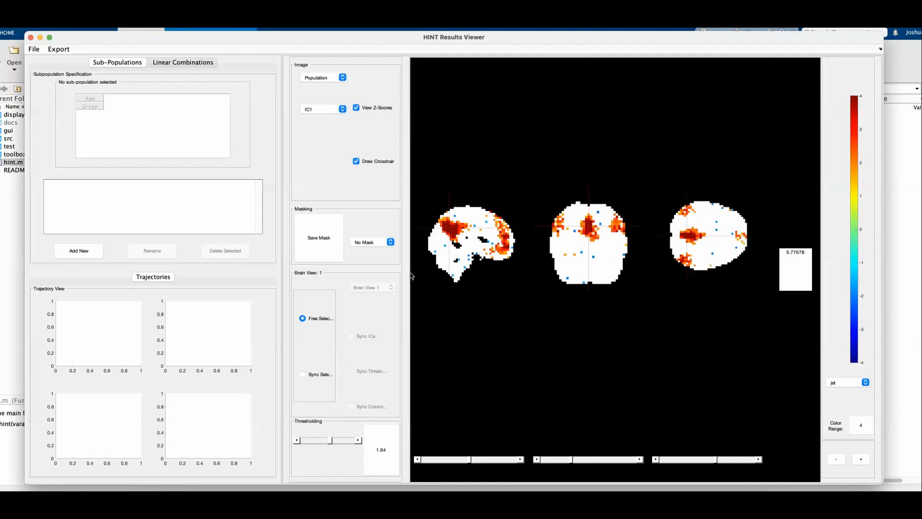
Step: Save the thresholded IC1 map as a mask named dmn and reset the threshold to 0
{"action": "left_click", "coordinate": [335, 246]}
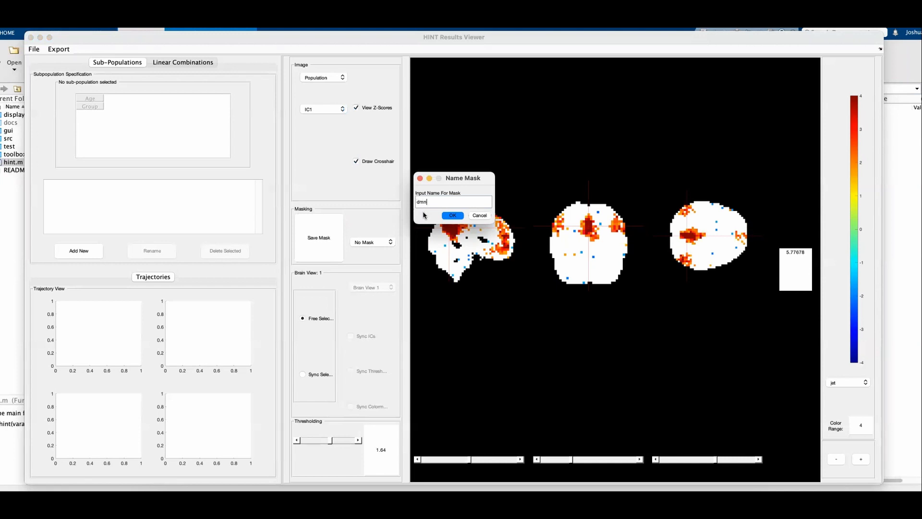
{"action": "left_click", "coordinate": [449, 216]}
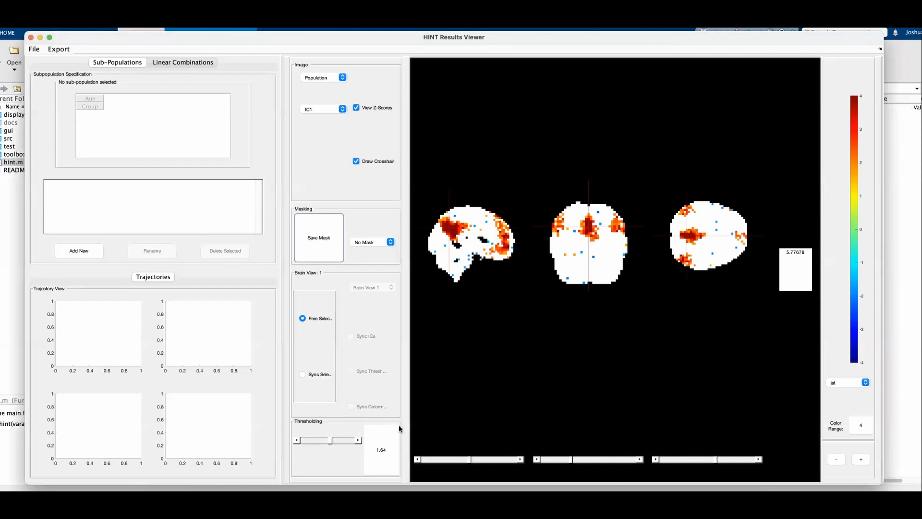
{"action": "left_click_drag", "start_coordinate": [331, 441], "coordinate": [297, 440]}
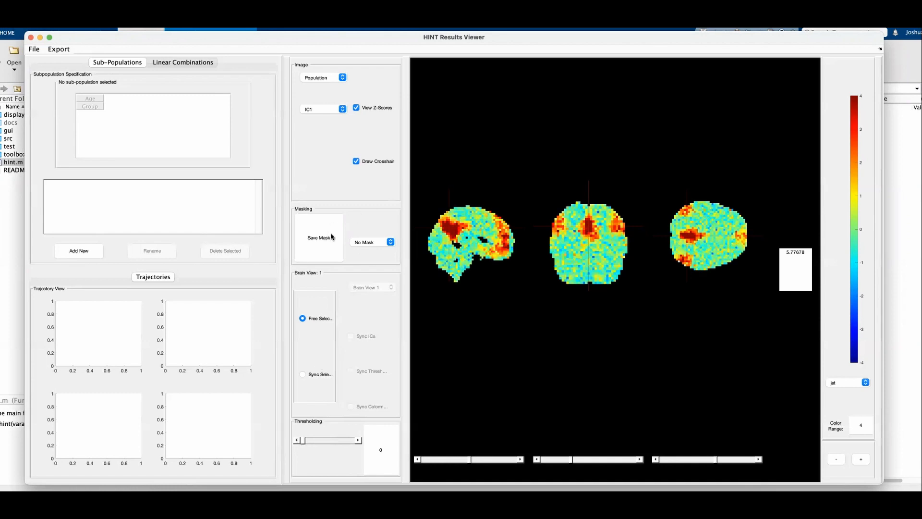
Step: Apply the dmn.nii mask to the IC1 brain view and remove it again
{"action": "left_click", "coordinate": [373, 243]}
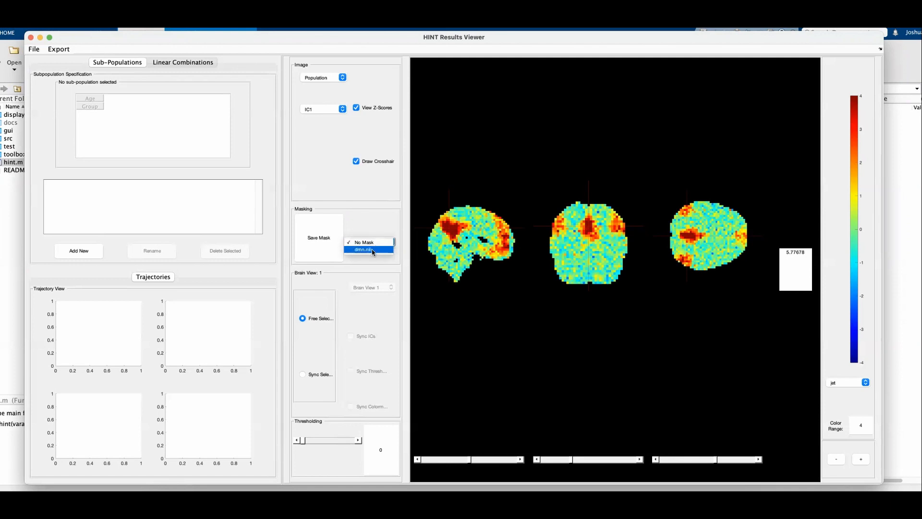
{"action": "left_click", "coordinate": [373, 250]}
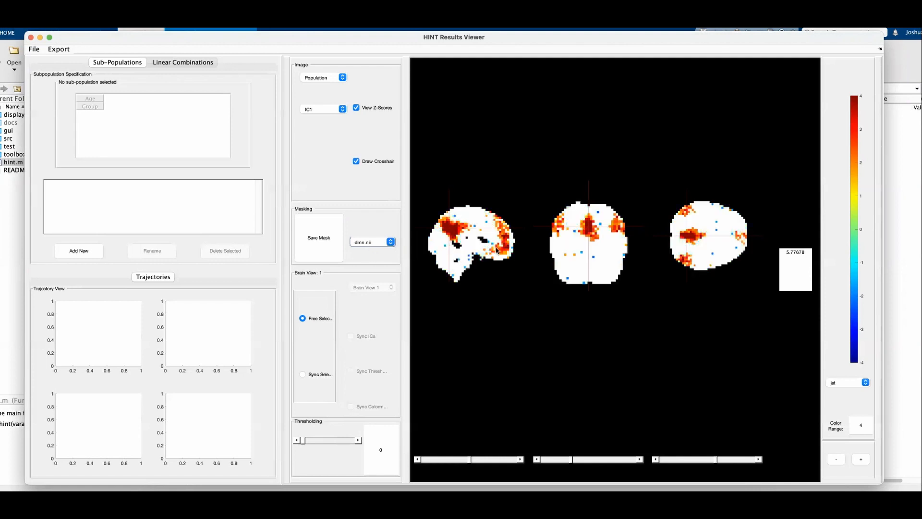
{"action": "left_click", "coordinate": [376, 243]}
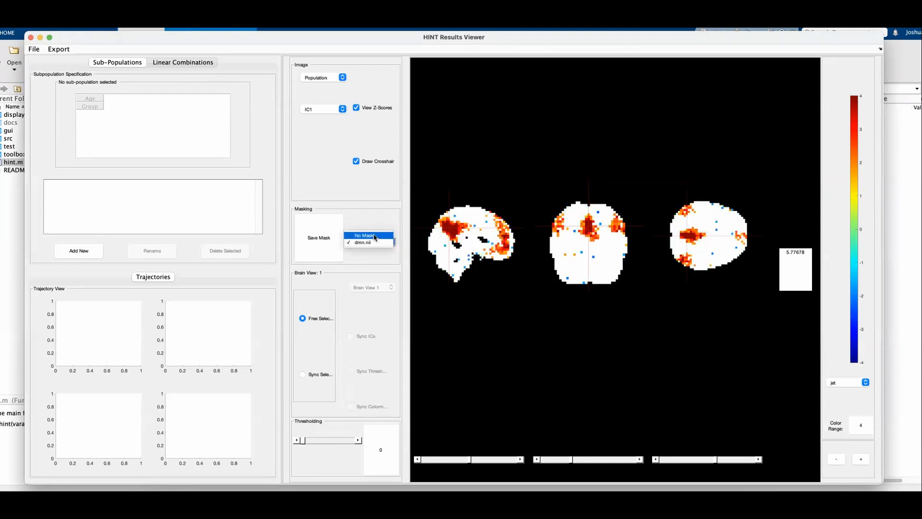
{"action": "left_click", "coordinate": [374, 236]}
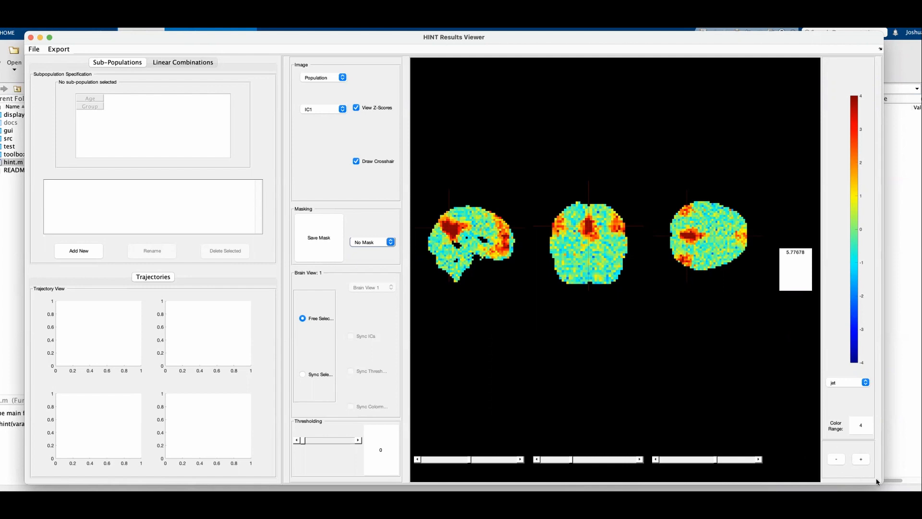
Step: Add two more brain views and display IC2 in the second and IC3 in the third
{"action": "left_click", "coordinate": [863, 460]}
{"action": "left_click", "coordinate": [860, 453]}
{"action": "type", "text": "2"}
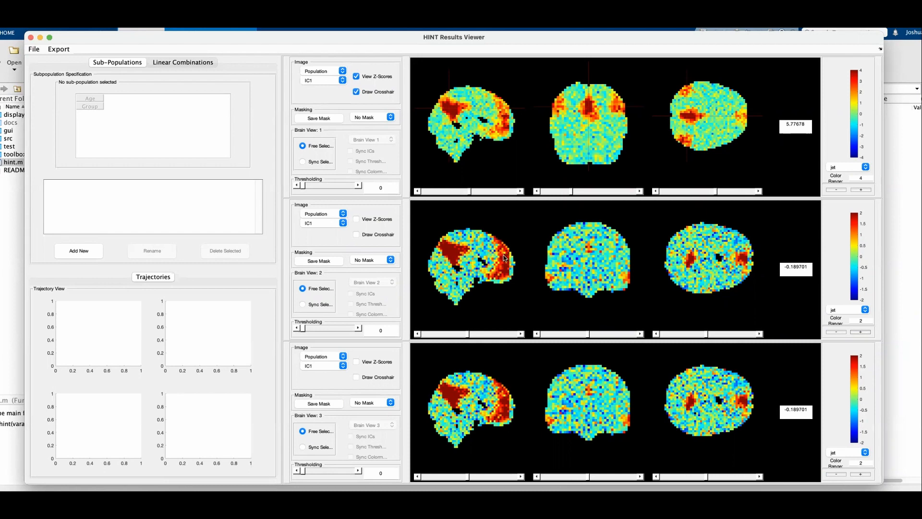
{"action": "left_click", "coordinate": [330, 226]}
{"action": "left_click", "coordinate": [329, 233]}
{"action": "left_click", "coordinate": [330, 365]}
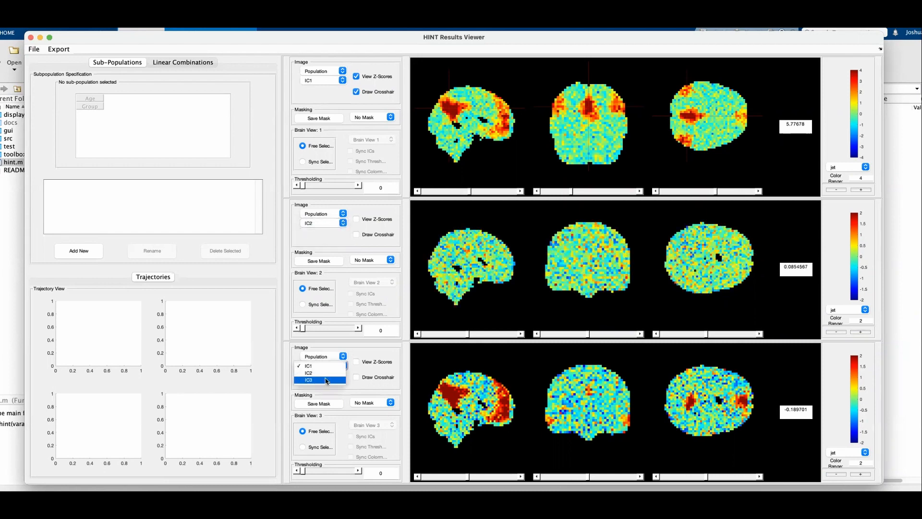
{"action": "left_click", "coordinate": [326, 384]}
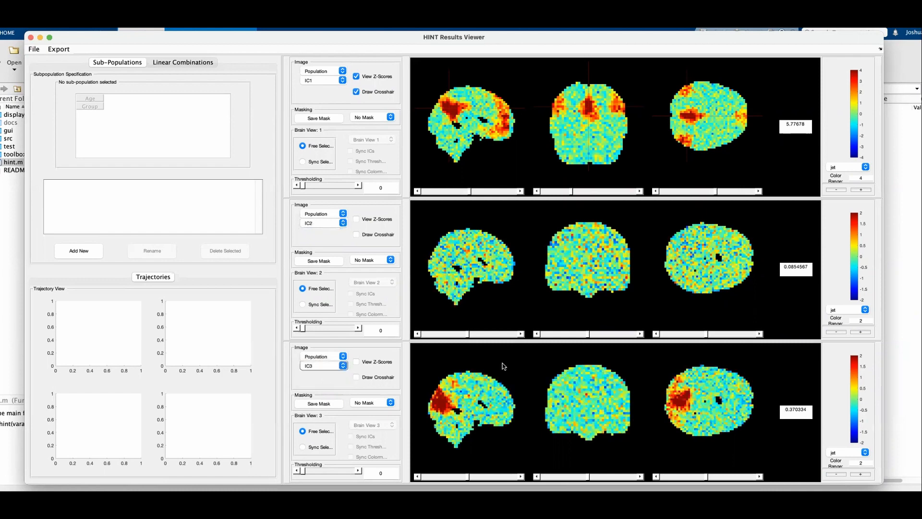
Step: Recentre the IC2 view on its upper lateral high-intensity region and the IC3 view on its posterior one
{"action": "left_click", "coordinate": [466, 257]}
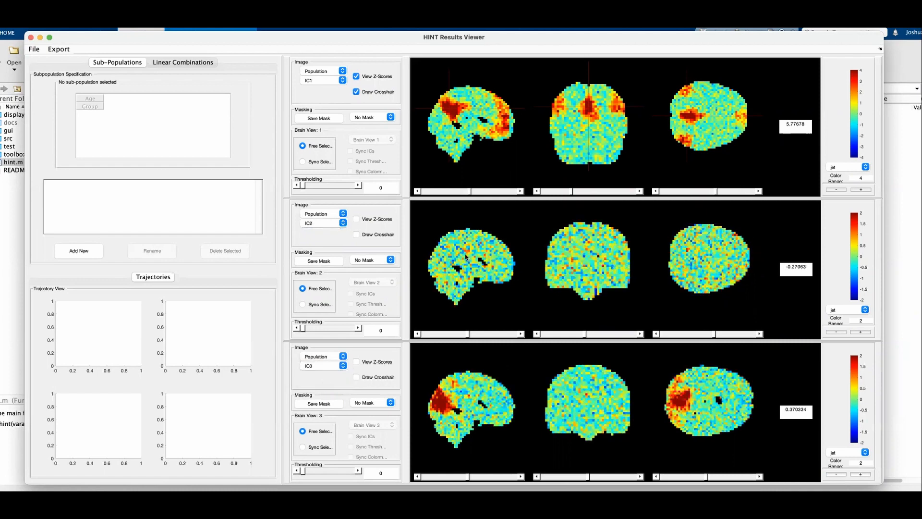
{"action": "left_click", "coordinate": [469, 236]}
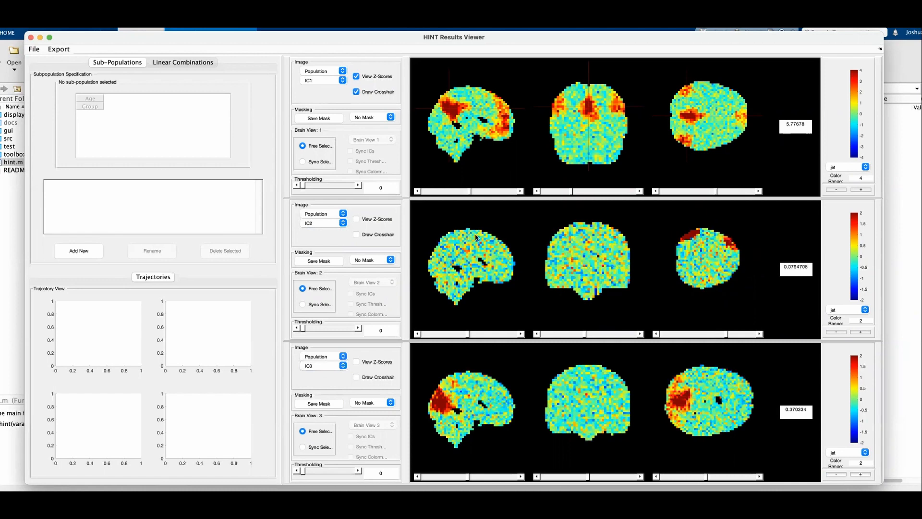
{"action": "left_click", "coordinate": [693, 238]}
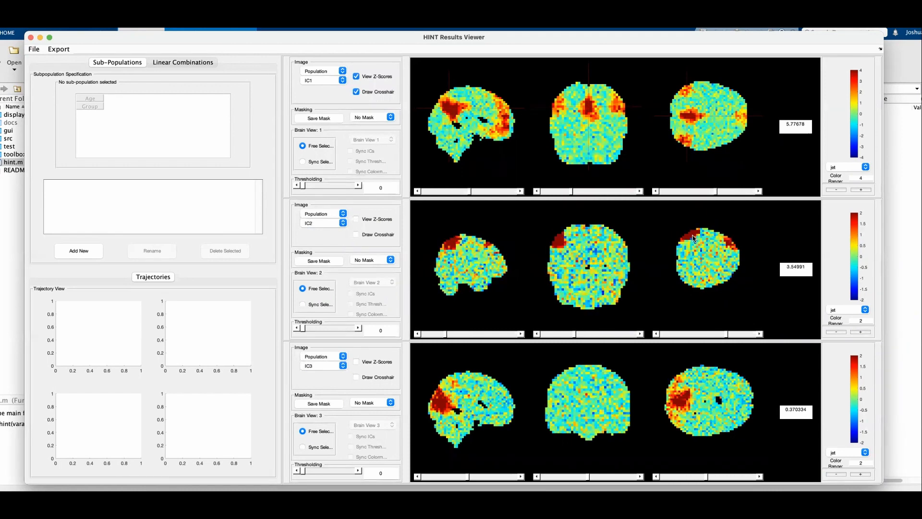
{"action": "left_click", "coordinate": [443, 407]}
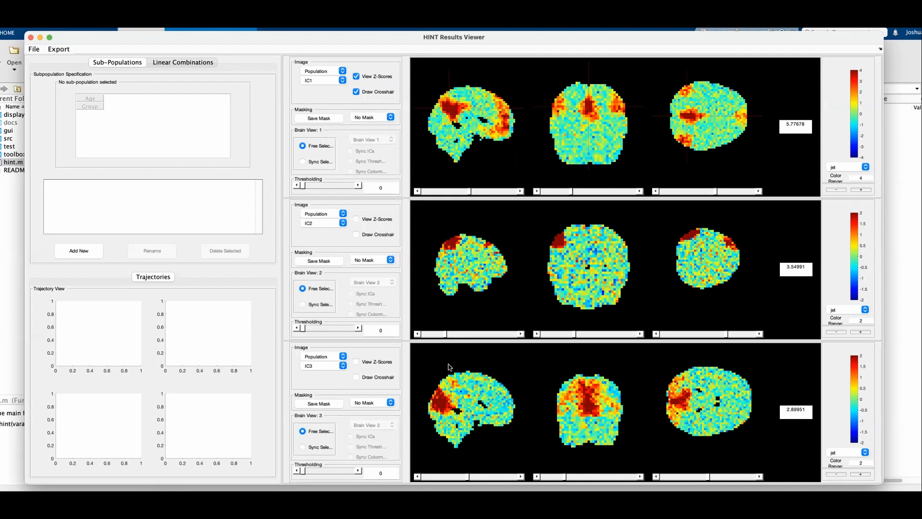
Step: Apply the dmn.nii mask to the IC2 brain view and switch it back to no mask
{"action": "left_click", "coordinate": [358, 260]}
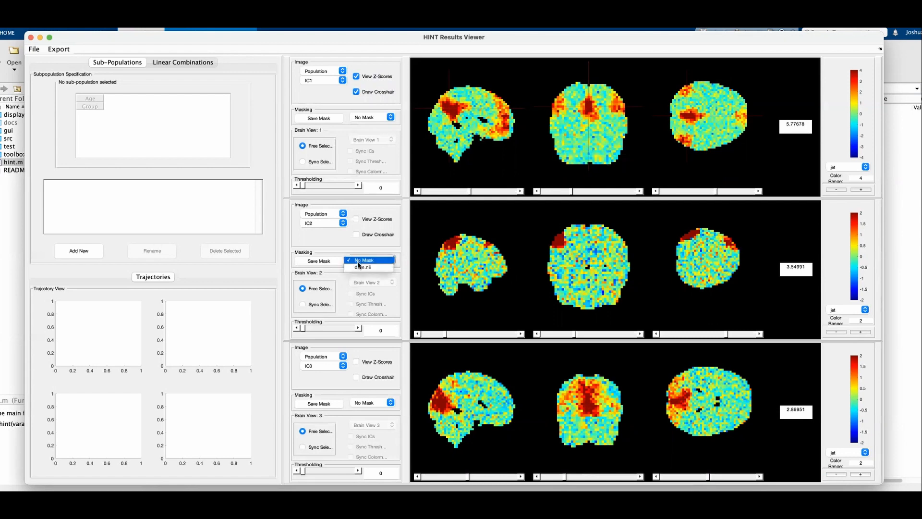
{"action": "left_click", "coordinate": [363, 268]}
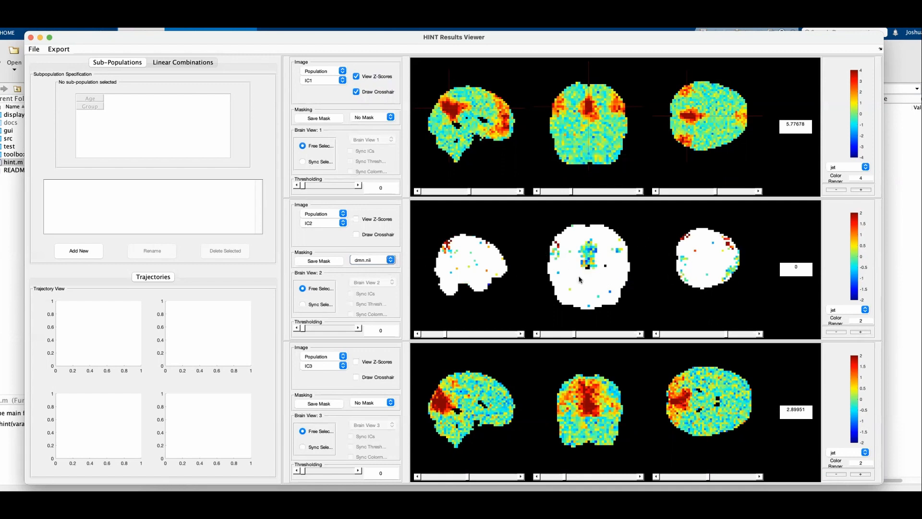
{"action": "left_click", "coordinate": [374, 261]}
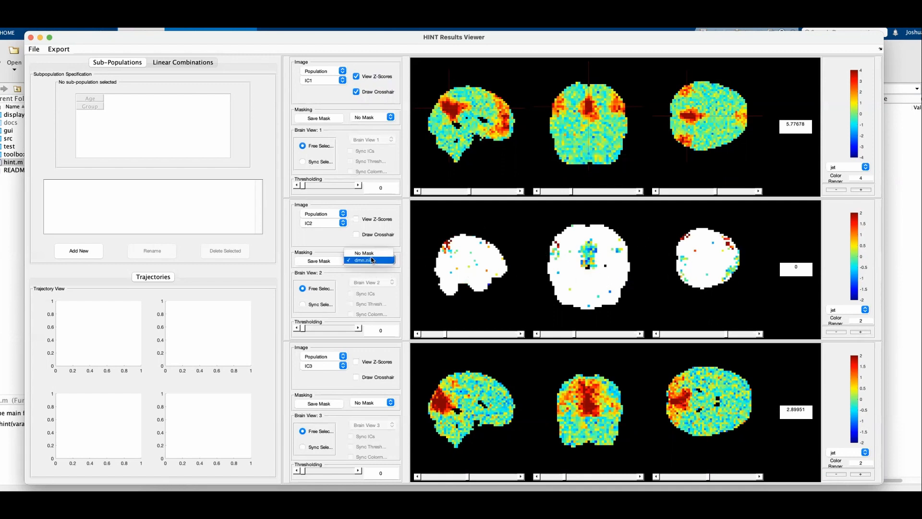
{"action": "left_click", "coordinate": [372, 254]}
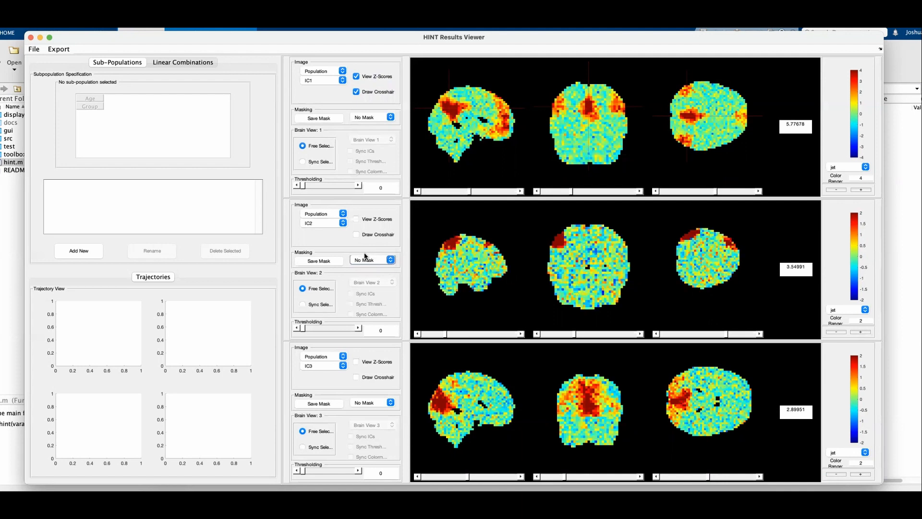
Step: Show z-scores in the IC2 and IC3 brain views
{"action": "left_click", "coordinate": [356, 220]}
{"action": "left_click", "coordinate": [356, 362]}
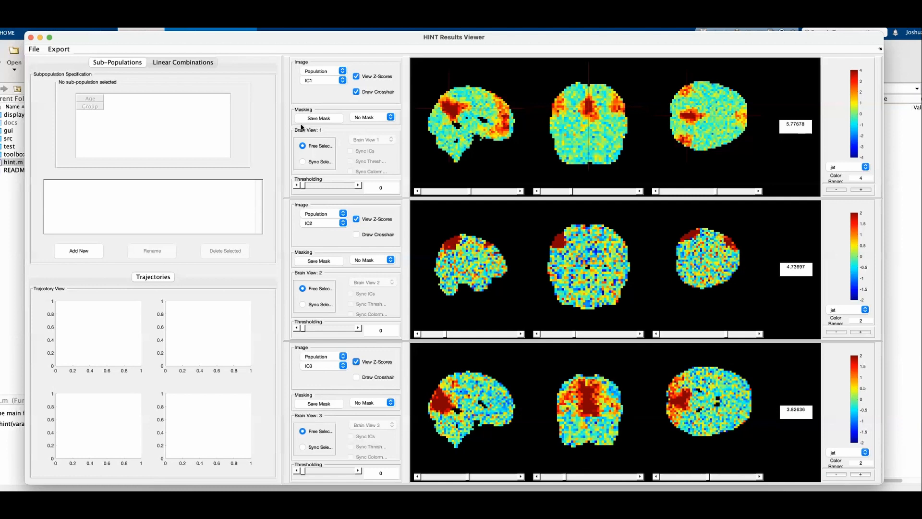
Step: Sync Brain View 2 and Brain View 3 to Brain View 1
{"action": "left_click", "coordinate": [302, 305]}
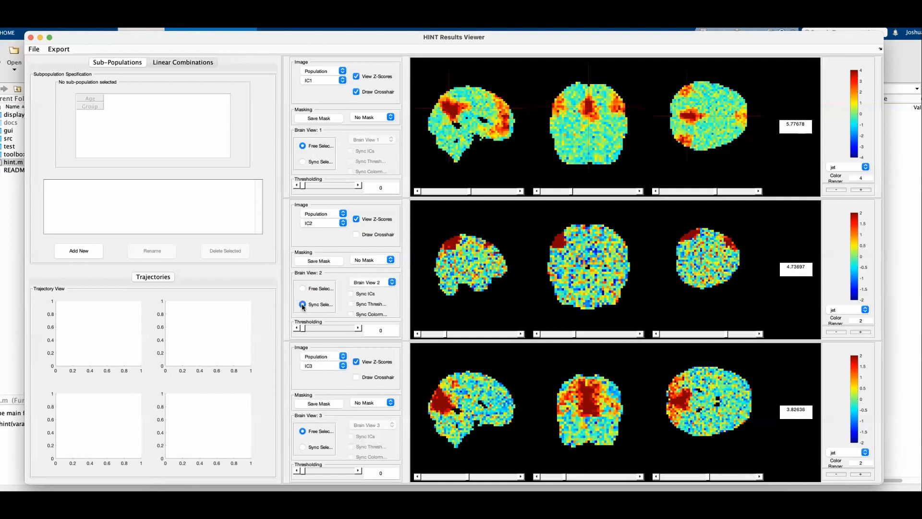
{"action": "left_click", "coordinate": [363, 282]}
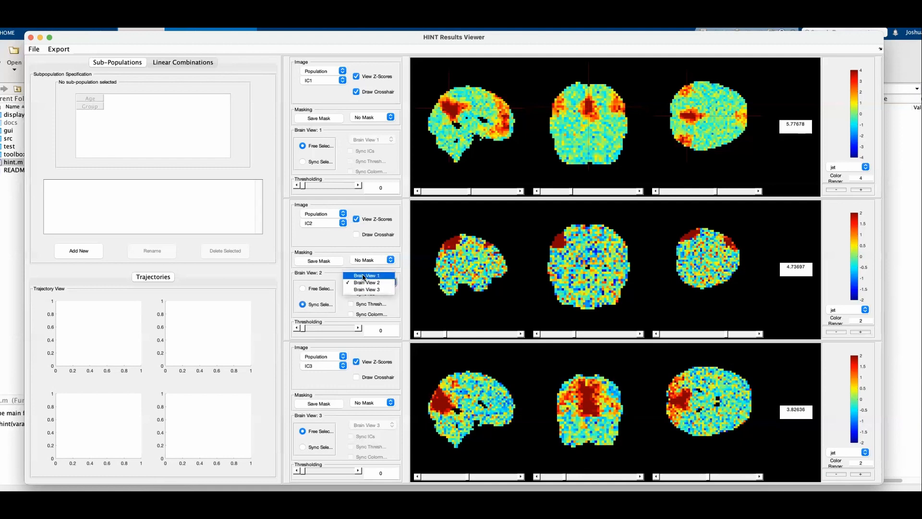
{"action": "left_click", "coordinate": [363, 276]}
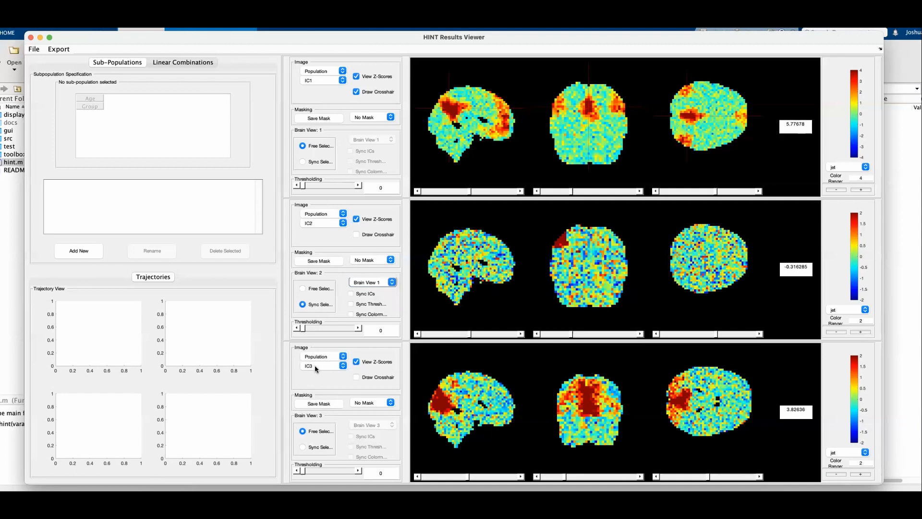
{"action": "left_click", "coordinate": [303, 446]}
{"action": "left_click", "coordinate": [364, 425]}
{"action": "left_click", "coordinate": [363, 411]}
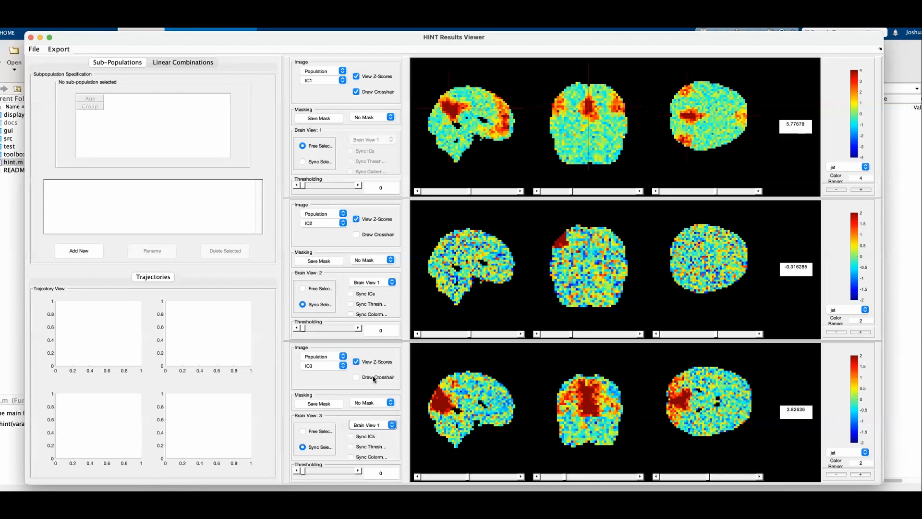
Step: Turn on colormap and threshold syncing for Brain View 3 and Brain View 2
{"action": "left_click", "coordinate": [350, 457]}
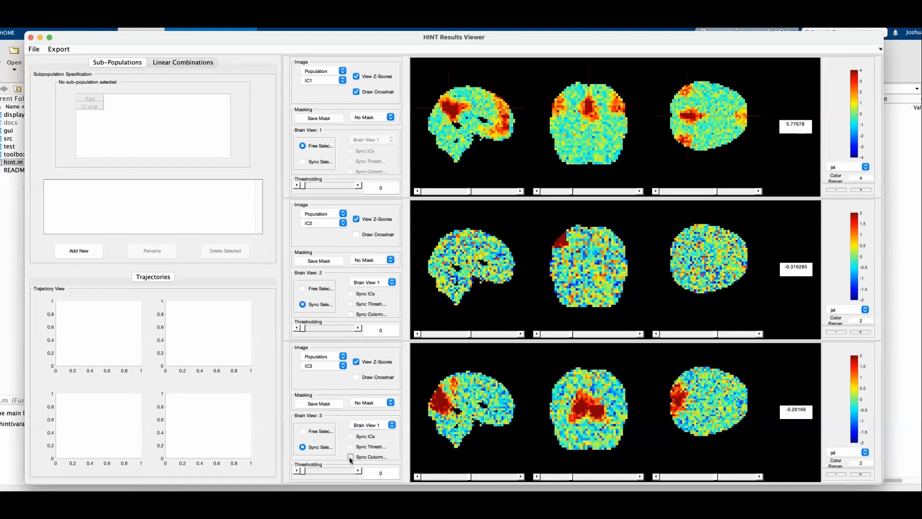
{"action": "left_click", "coordinate": [351, 315]}
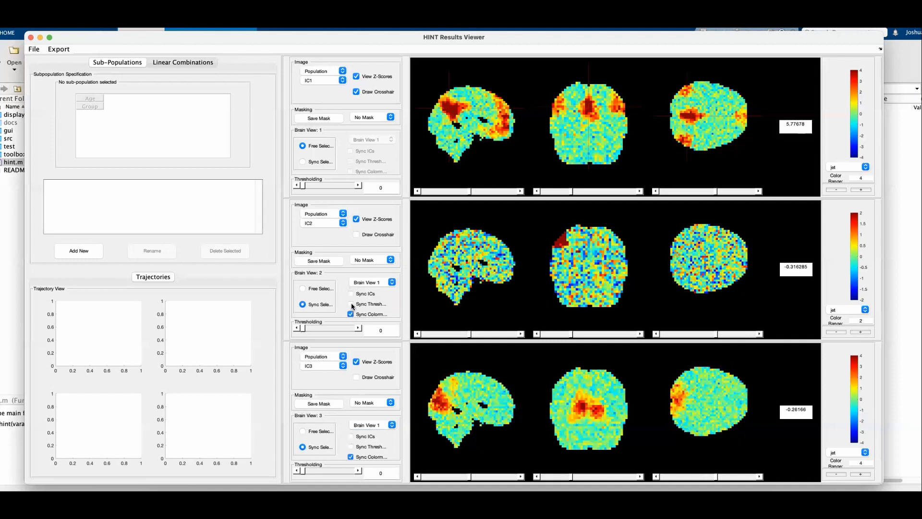
{"action": "left_click", "coordinate": [351, 304]}
{"action": "left_click", "coordinate": [351, 446]}
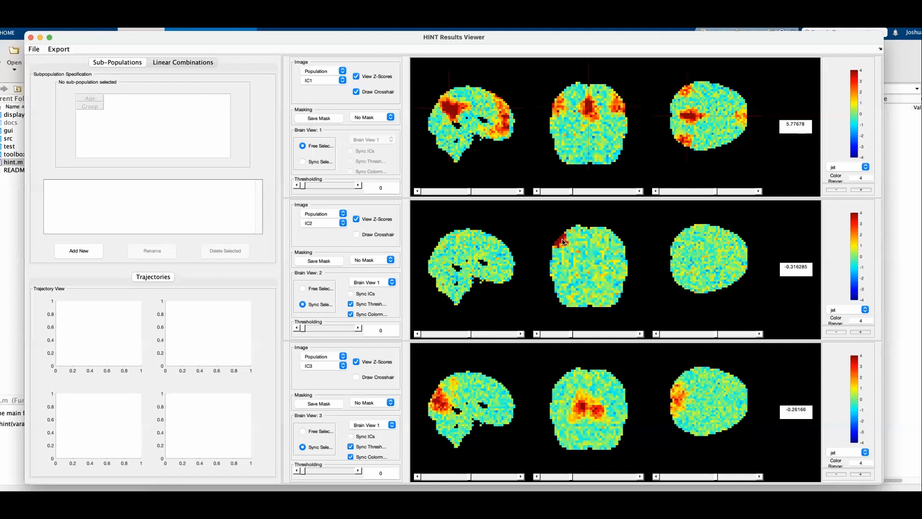
Step: Recentre the synced views on each lateral high-intensity region of IC1 in turn, and set Brain View 1's threshold to 1.00
{"action": "left_click", "coordinate": [564, 104]}
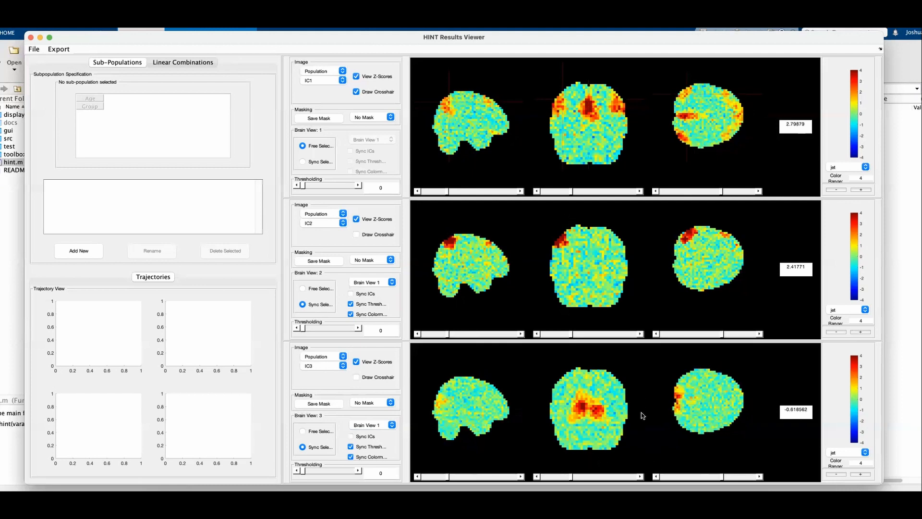
{"action": "left_click", "coordinate": [618, 106]}
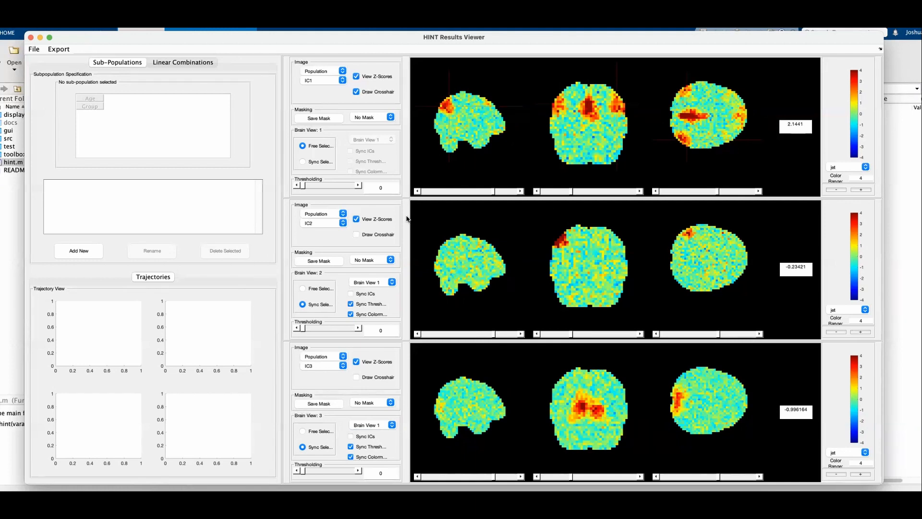
{"action": "left_click", "coordinate": [382, 187]}
{"action": "type", "text": "1.00"}
{"action": "key", "text": "Return"}
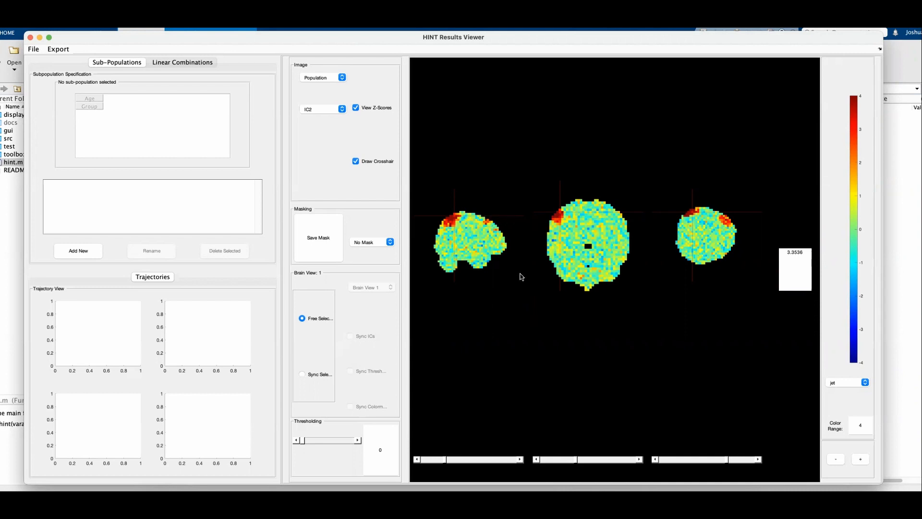
Step: Add a second brain view below the IC2 view and sync it to Brain View 1
{"action": "left_click", "coordinate": [861, 459]}
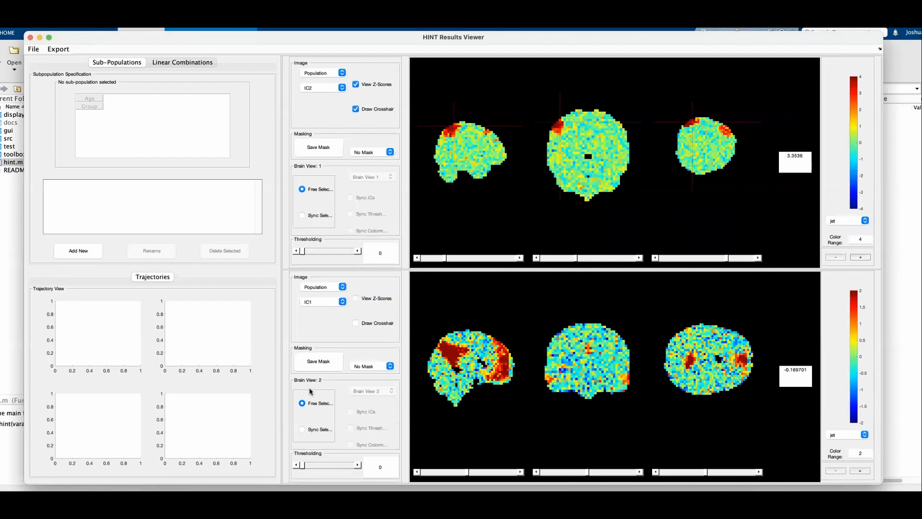
{"action": "left_click", "coordinate": [302, 429]}
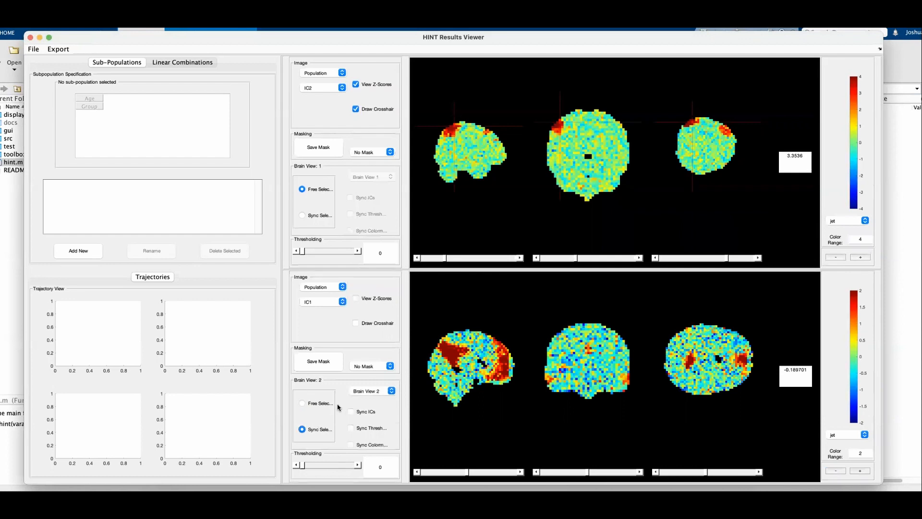
{"action": "left_click", "coordinate": [365, 391]}
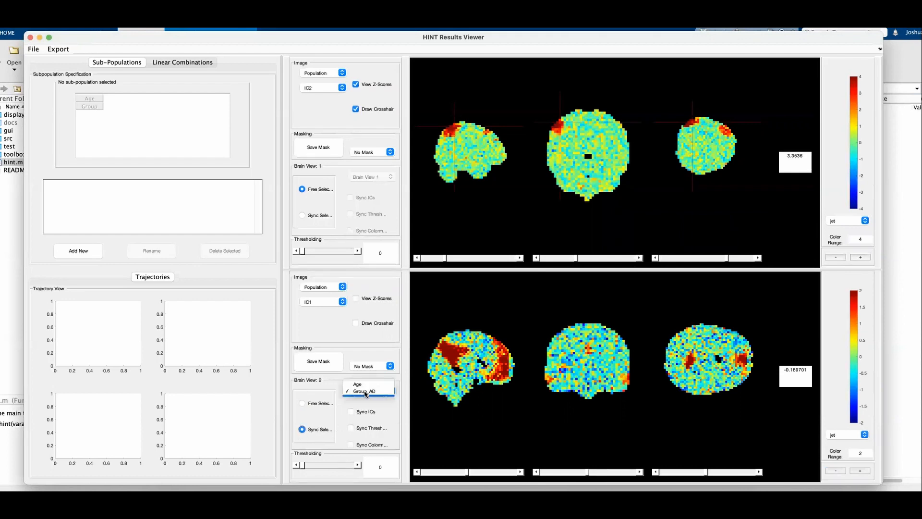
{"action": "left_click", "coordinate": [365, 386]}
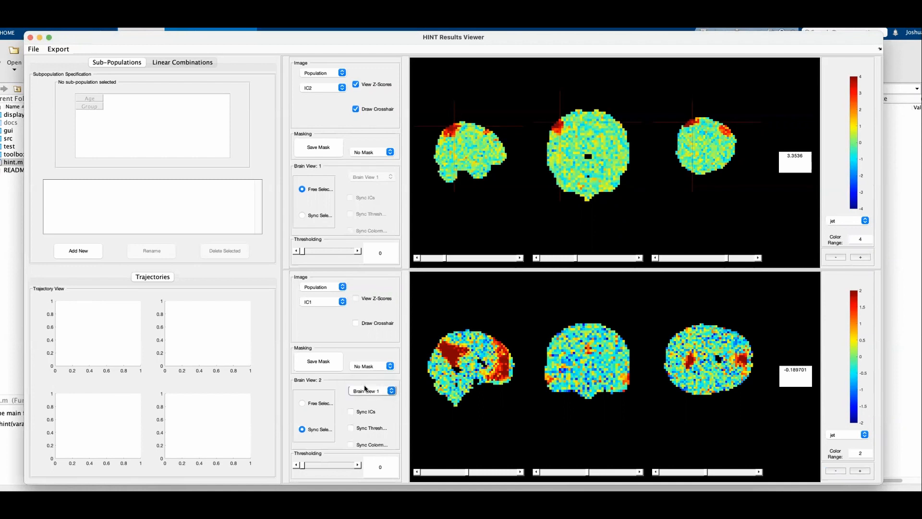
Step: Sync the second view's IC and colormap with Brain View 1 and show its z-scores
{"action": "left_click", "coordinate": [351, 412]}
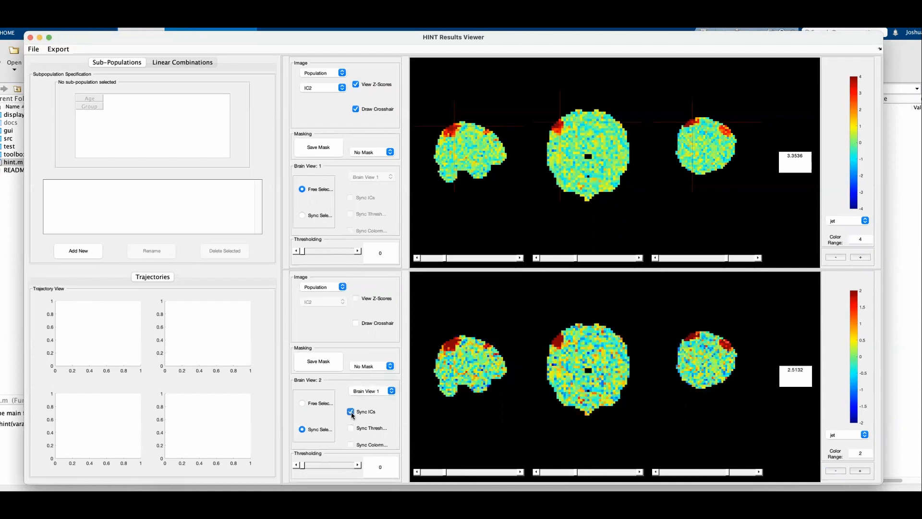
{"action": "left_click", "coordinate": [351, 445]}
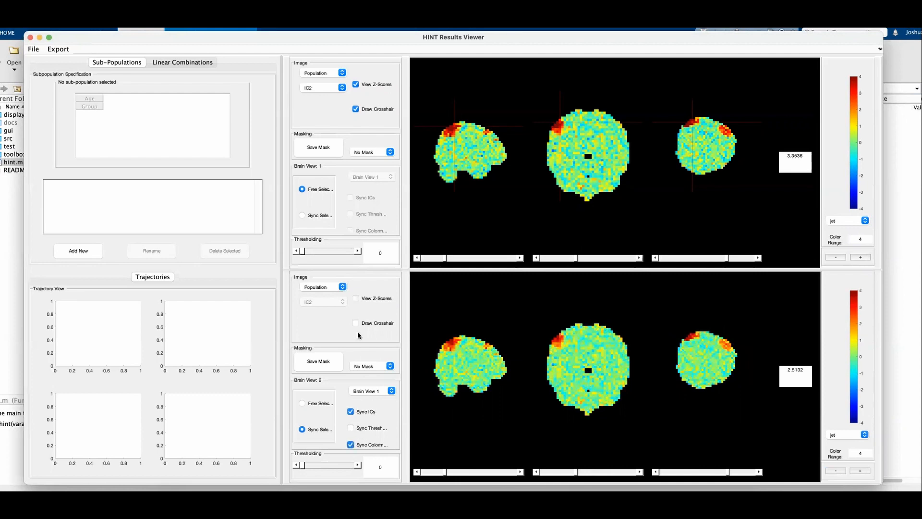
{"action": "left_click", "coordinate": [356, 299]}
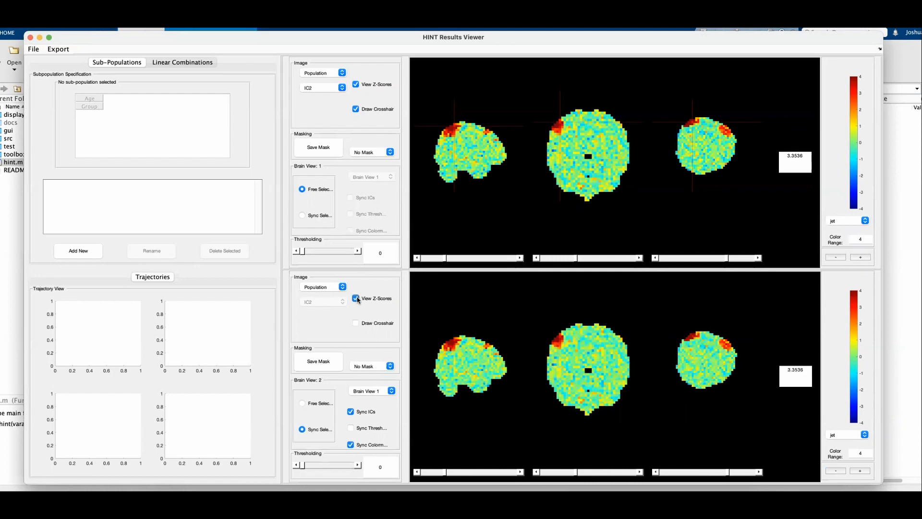
Step: Display the Age covariate effect in Brain View 2 and recentre the synced views on its upper high-intensity region
{"action": "left_click", "coordinate": [330, 288]}
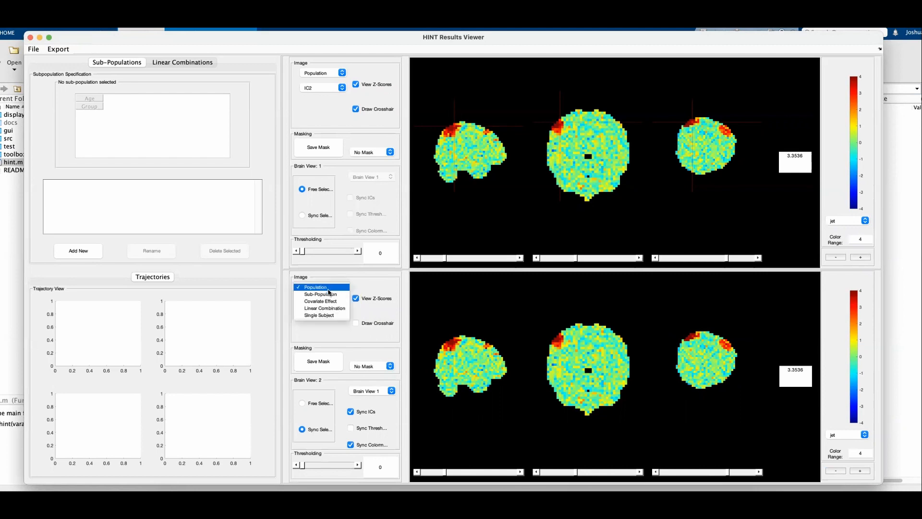
{"action": "left_click", "coordinate": [327, 302]}
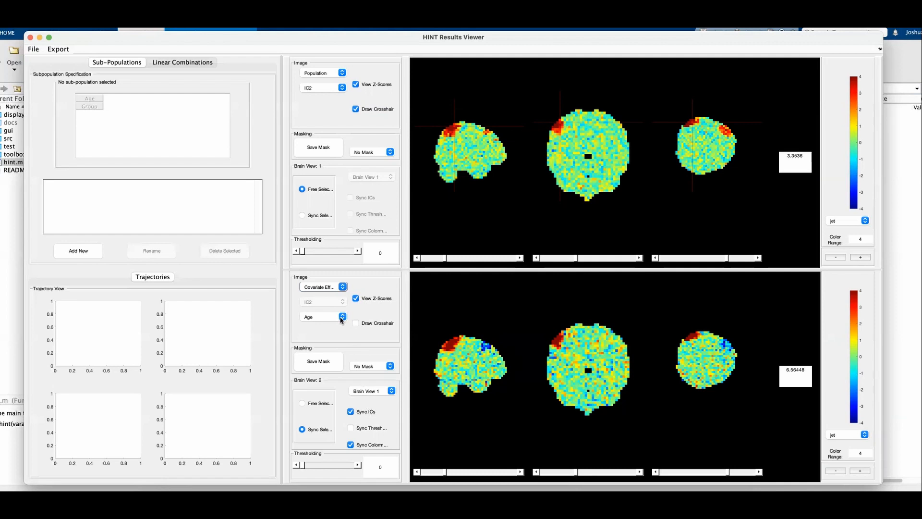
{"action": "left_click", "coordinate": [341, 317]}
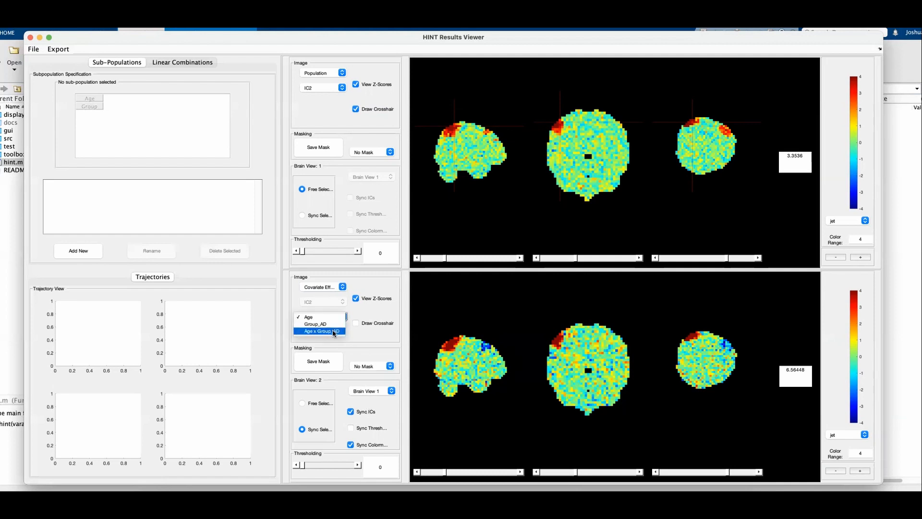
{"action": "left_click", "coordinate": [371, 282]}
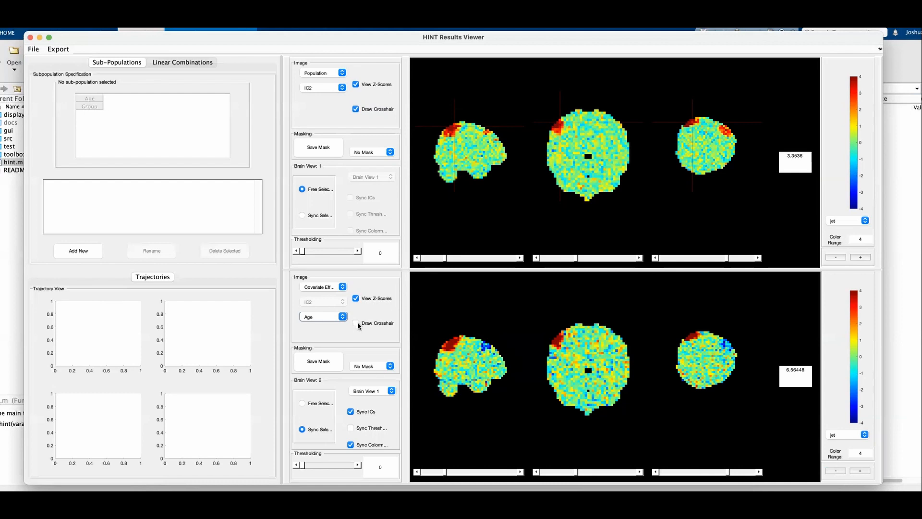
{"action": "left_click", "coordinate": [454, 345]}
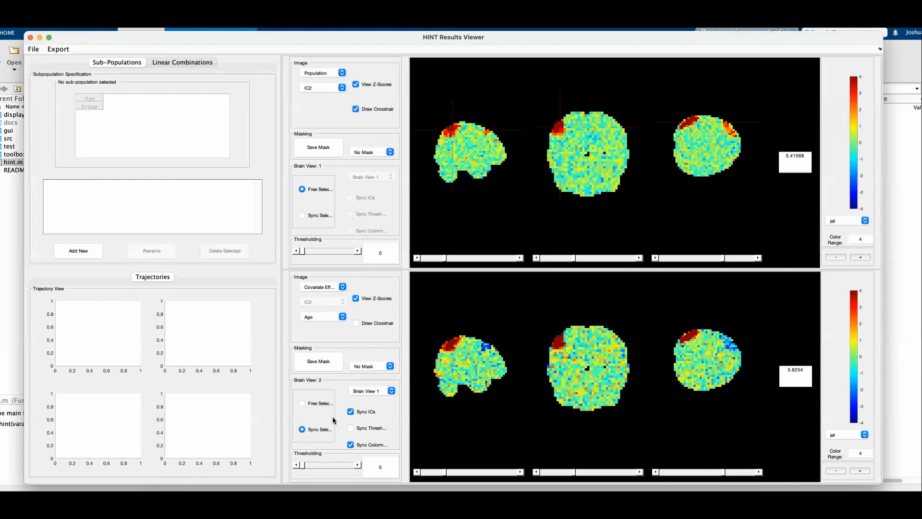
Step: Set the threshold of the Age effect map in Brain View 2 to 1.64
{"action": "left_click", "coordinate": [373, 469]}
{"action": "type", "text": "1.64"}
{"action": "key", "text": "Return"}
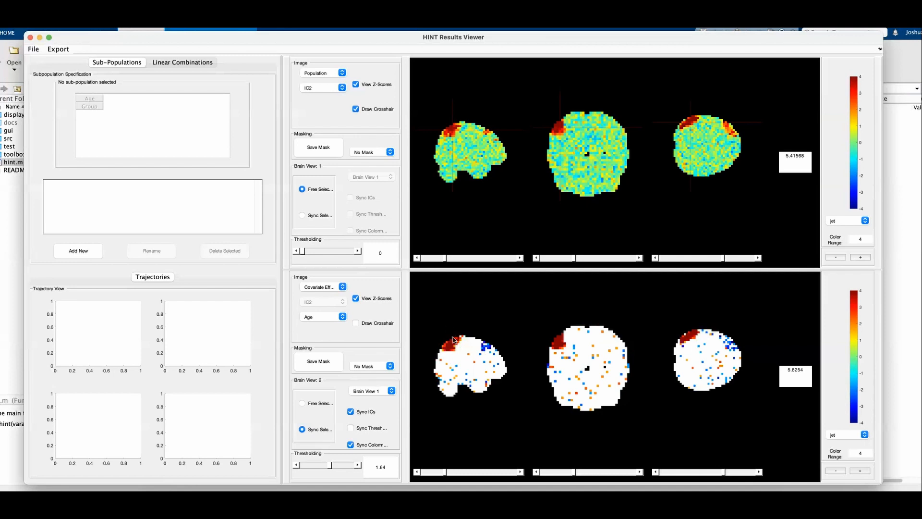
Step: Switch Brain View 2 to the Group_AD covariate effect and recentre the synced views on its negative (blue) cluster
{"action": "left_click", "coordinate": [335, 318]}
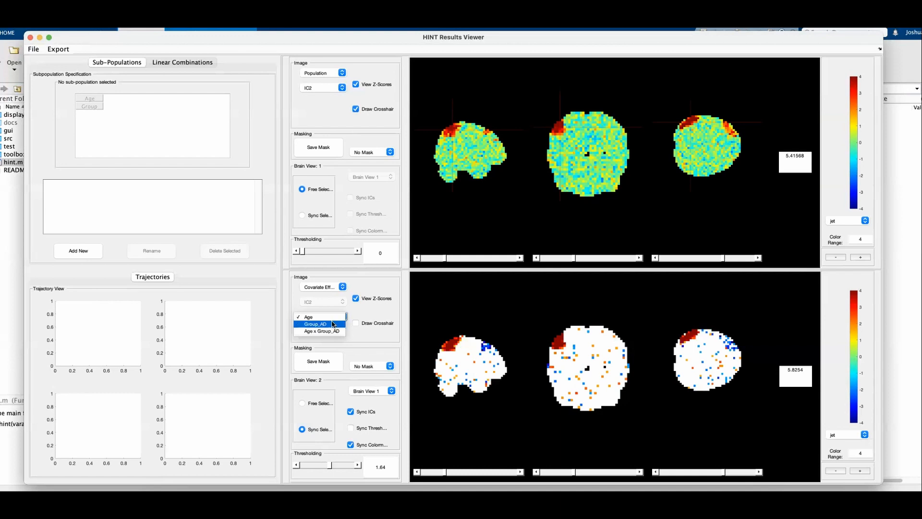
{"action": "left_click", "coordinate": [334, 324]}
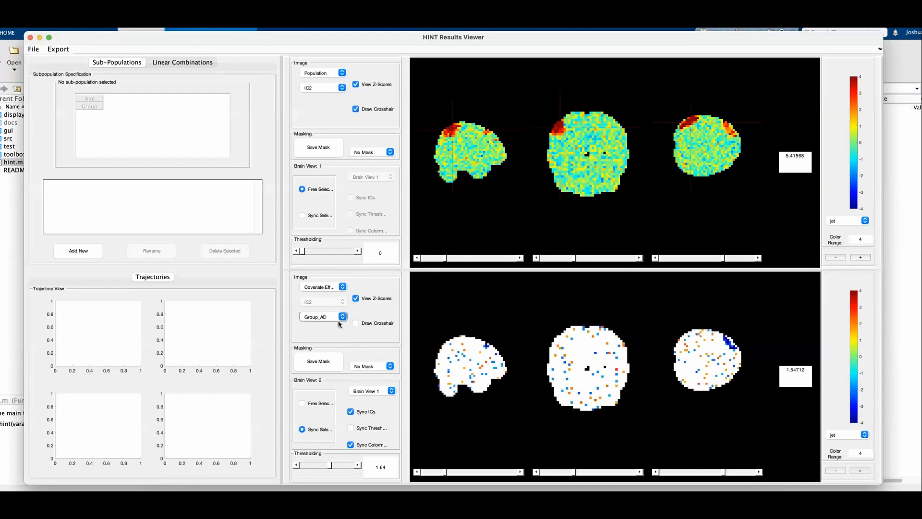
{"action": "left_click", "coordinate": [729, 345]}
{"action": "left_click", "coordinate": [732, 350]}
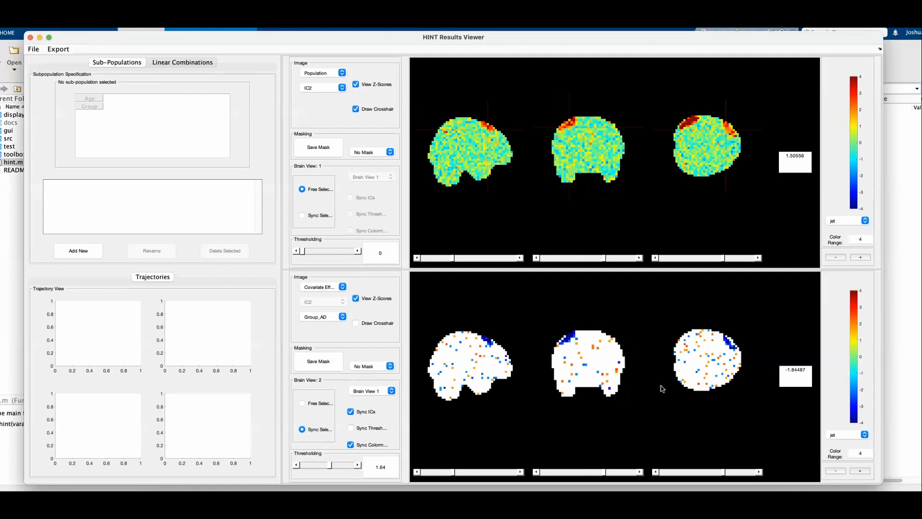
{"action": "left_click", "coordinate": [550, 344]}
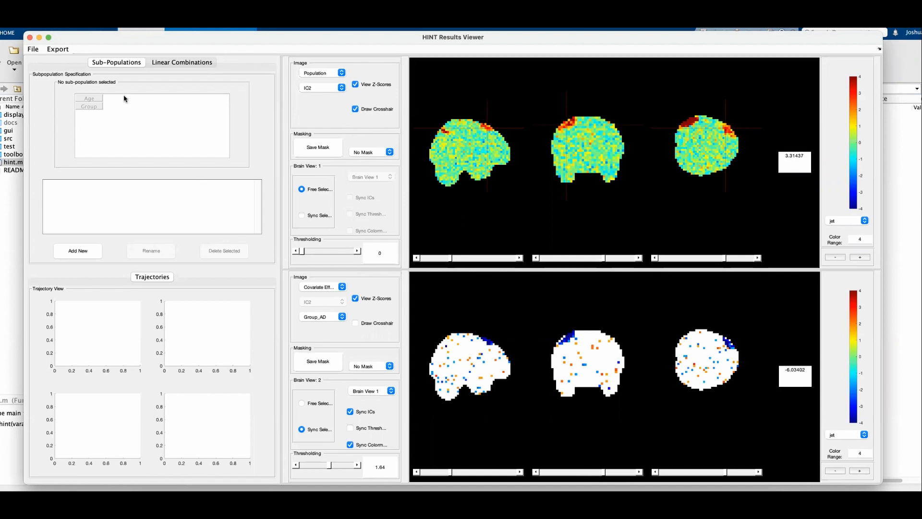
Step: Export the brain map of Brain View 2 as a NIfTI file named adeffect
{"action": "left_click", "coordinate": [67, 50]}
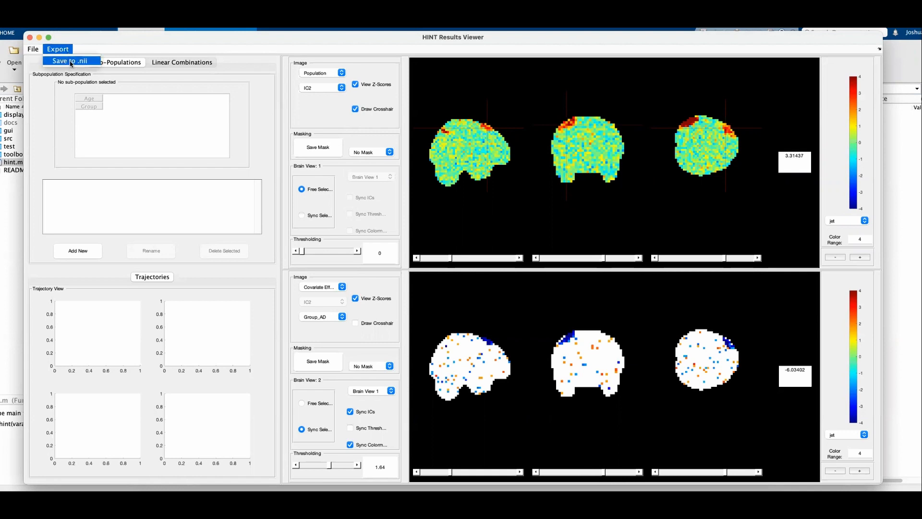
{"action": "left_click", "coordinate": [71, 62]}
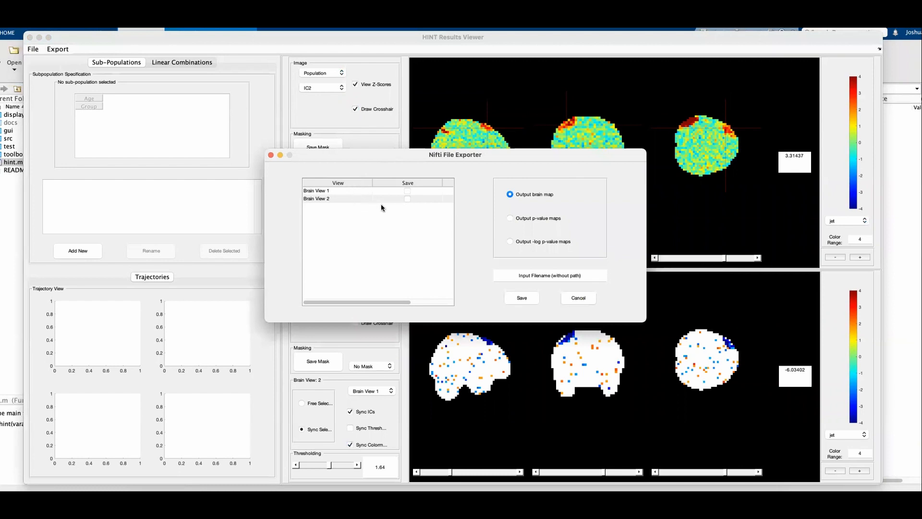
{"action": "left_click", "coordinate": [407, 199]}
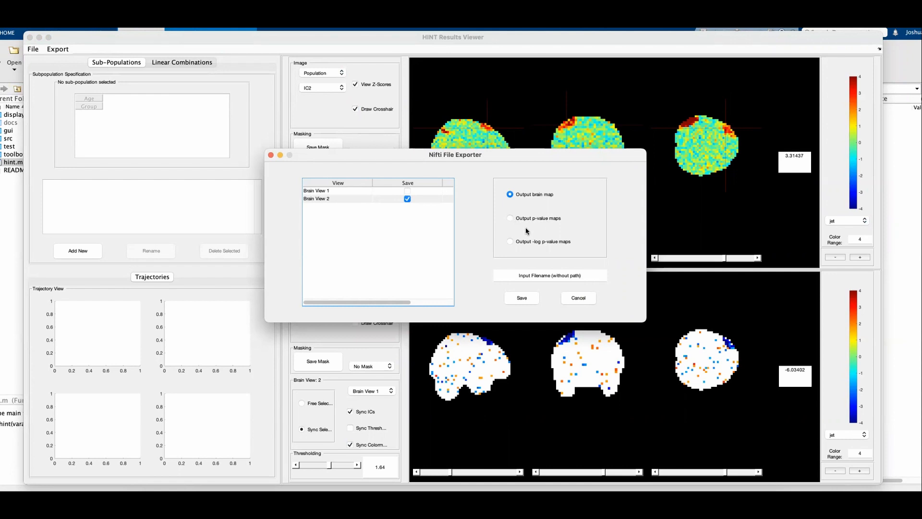
{"action": "left_click", "coordinate": [531, 272]}
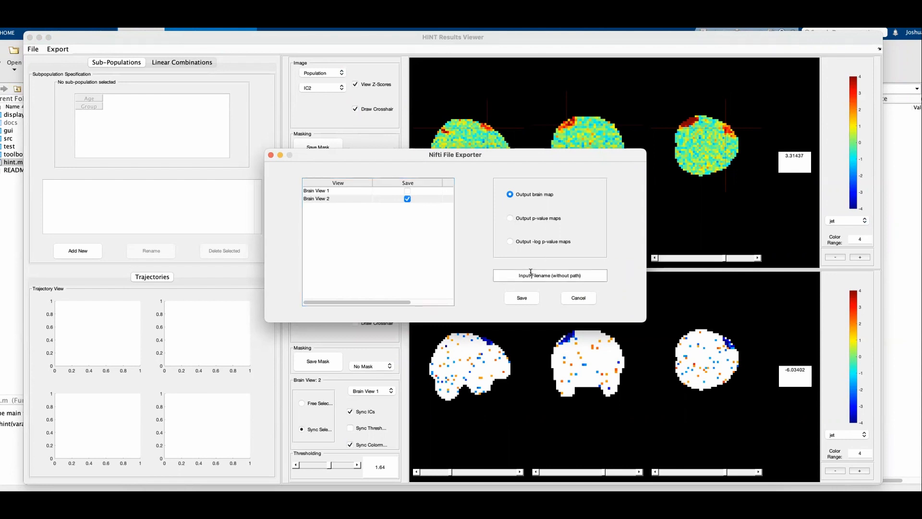
{"action": "key", "text": "super+a"}
{"action": "type", "text": "adeffect"}
{"action": "left_click", "coordinate": [530, 301]}
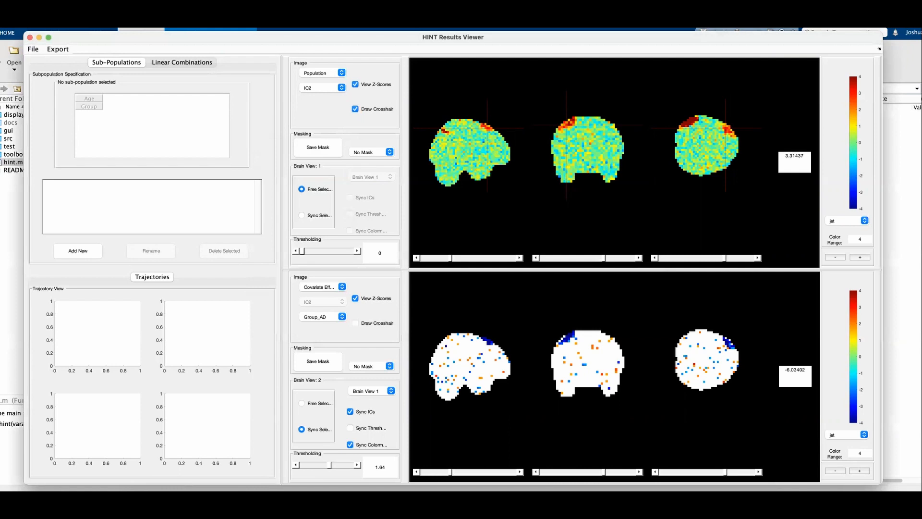
Step: Switch to Finder and open the exports folder inside interaction_results
{"action": "left_click", "coordinate": [154, 486]}
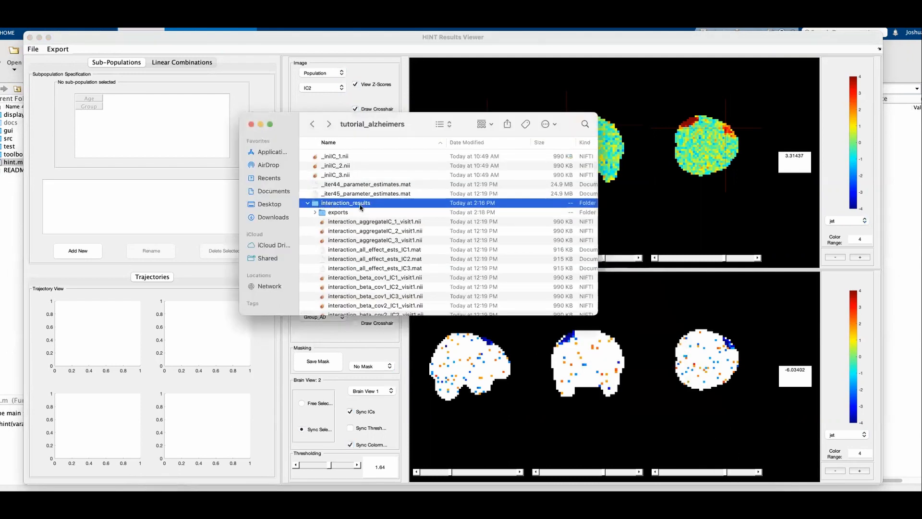
{"action": "double_click", "coordinate": [336, 212]}
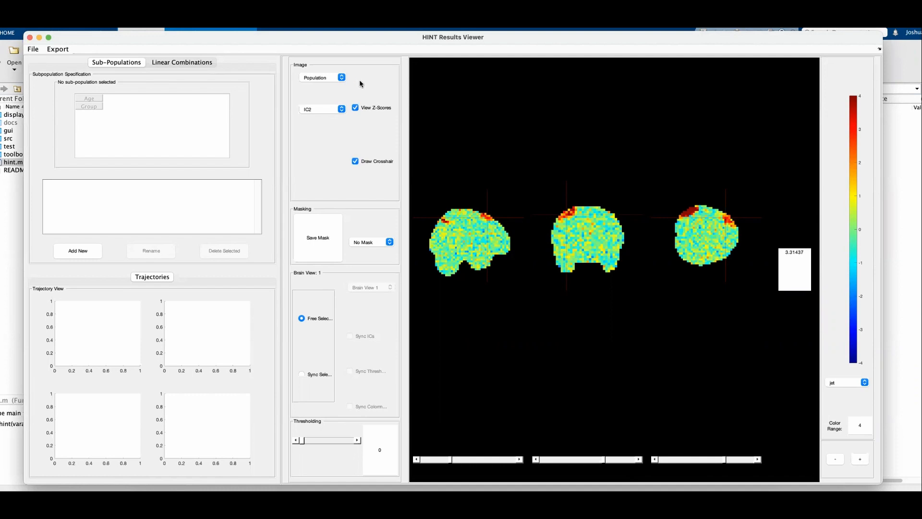
Step: Switch the displayed image type to Sub-Population and add a new sub-population
{"action": "left_click", "coordinate": [329, 78]}
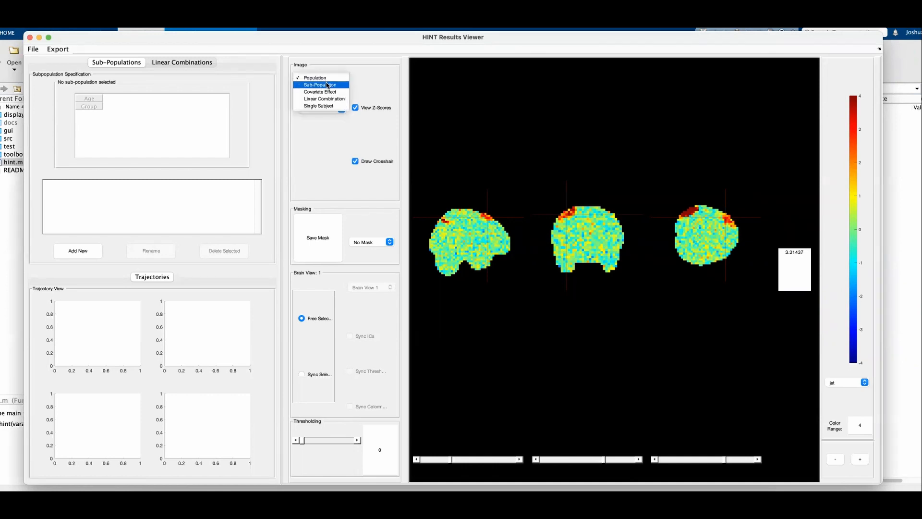
{"action": "left_click", "coordinate": [328, 85]}
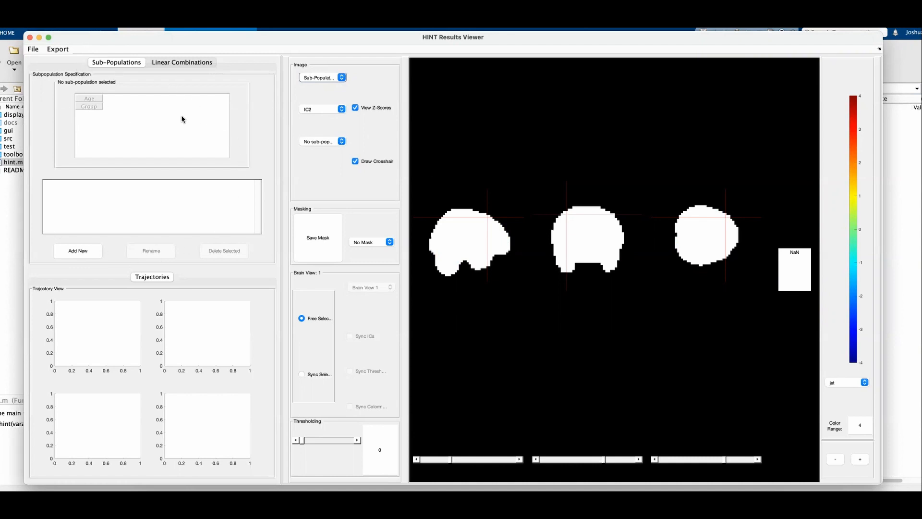
{"action": "left_click", "coordinate": [93, 254]}
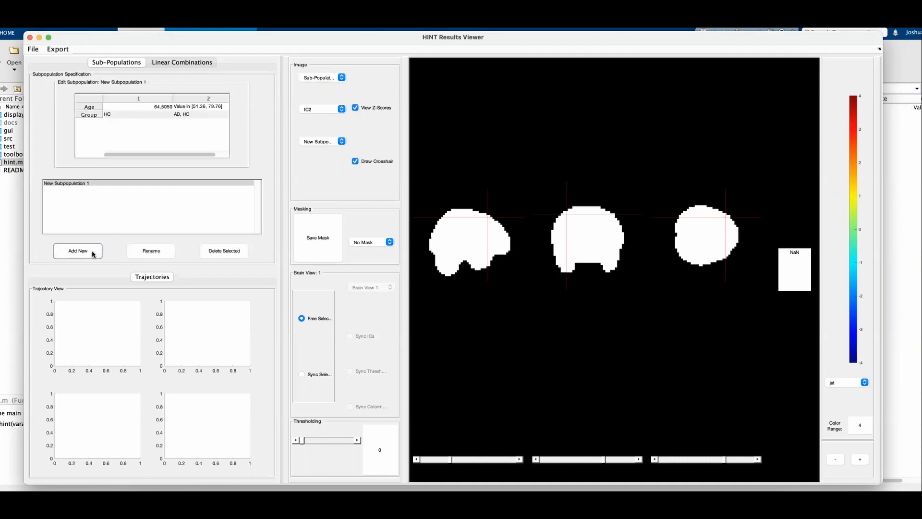
Step: Rename the new sub-population as Young HC and set its Age to 55
{"action": "left_click", "coordinate": [85, 184]}
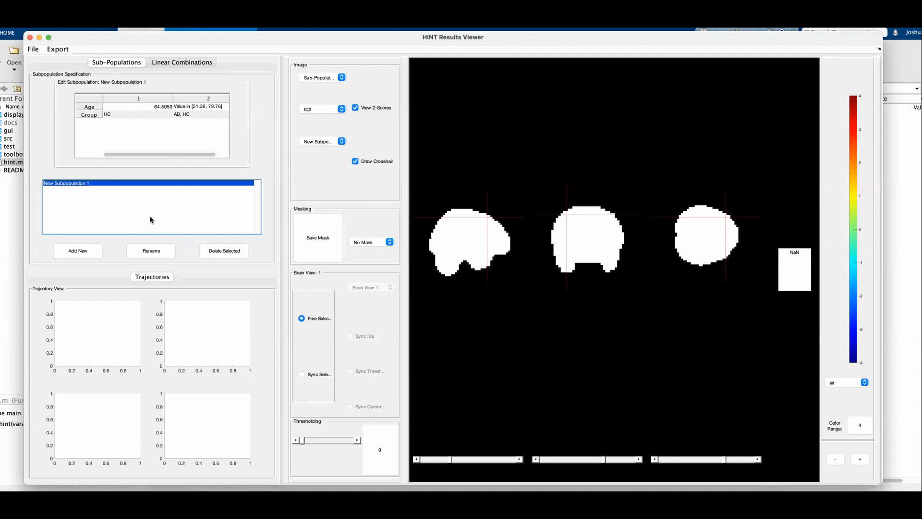
{"action": "left_click", "coordinate": [163, 251]}
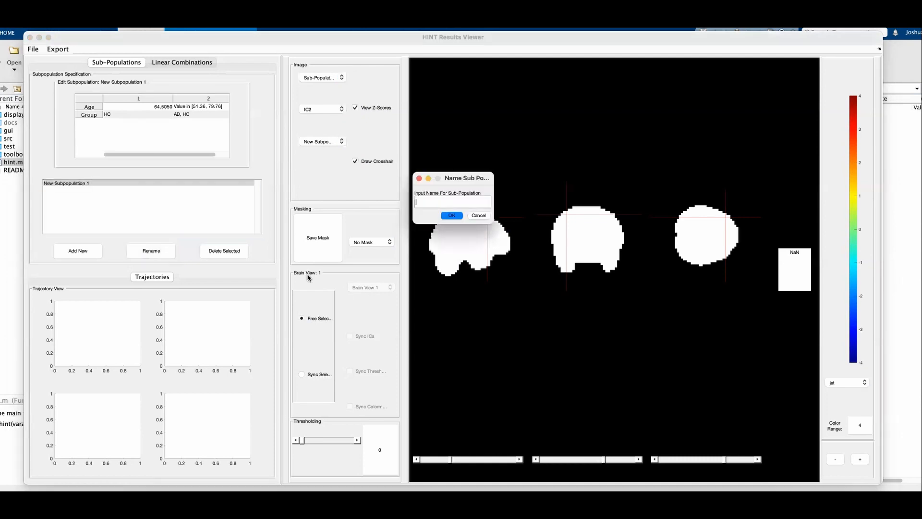
{"action": "type", "text": "Young HC"}
{"action": "left_click", "coordinate": [448, 215]}
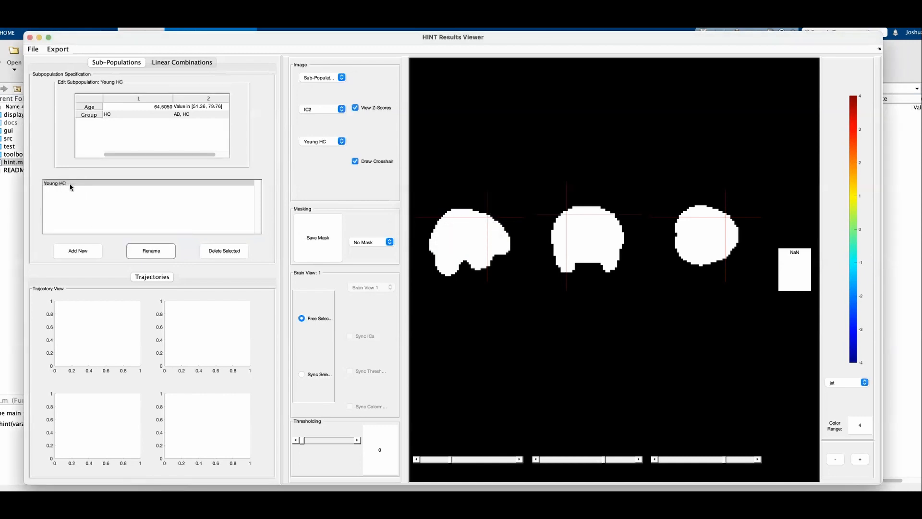
{"action": "double_click", "coordinate": [162, 114]}
{"action": "key", "text": "Return"}
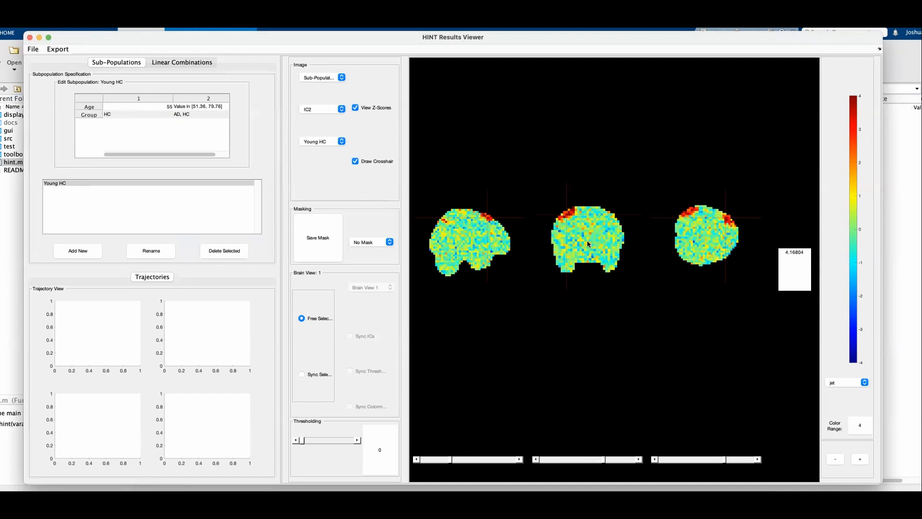
Step: Add a second sub-population and rename it as Older HC
{"action": "left_click", "coordinate": [86, 256]}
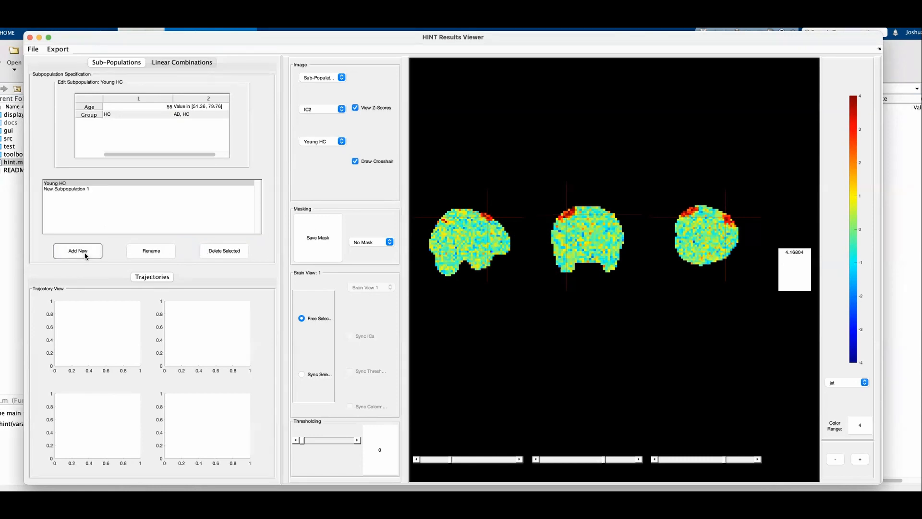
{"action": "left_click", "coordinate": [78, 189]}
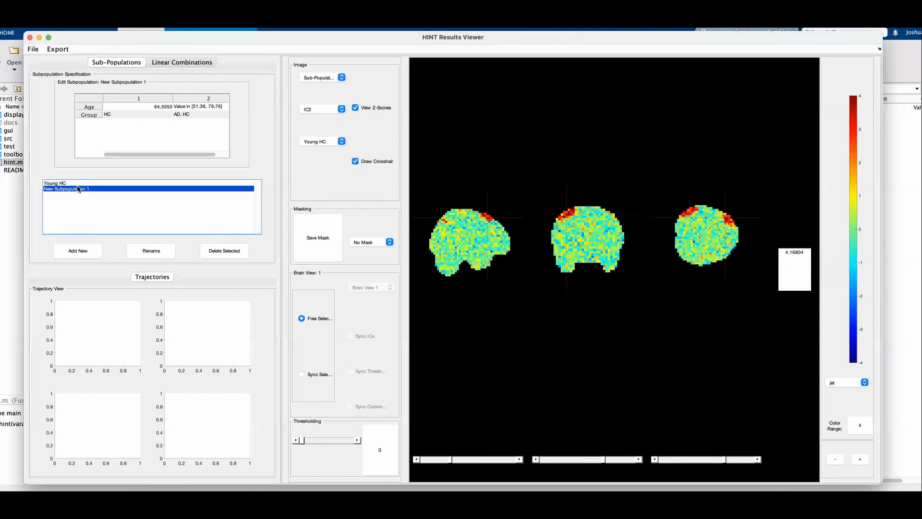
{"action": "left_click", "coordinate": [156, 251]}
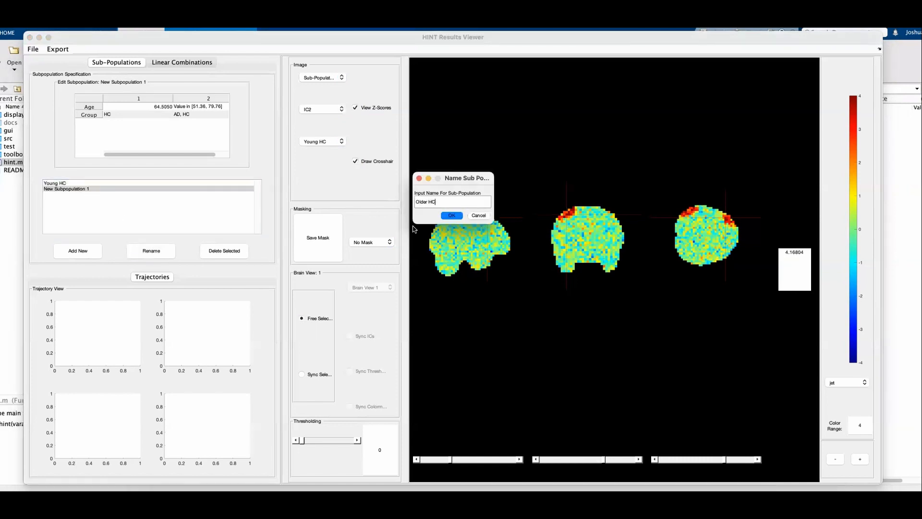
{"action": "left_click", "coordinate": [451, 216]}
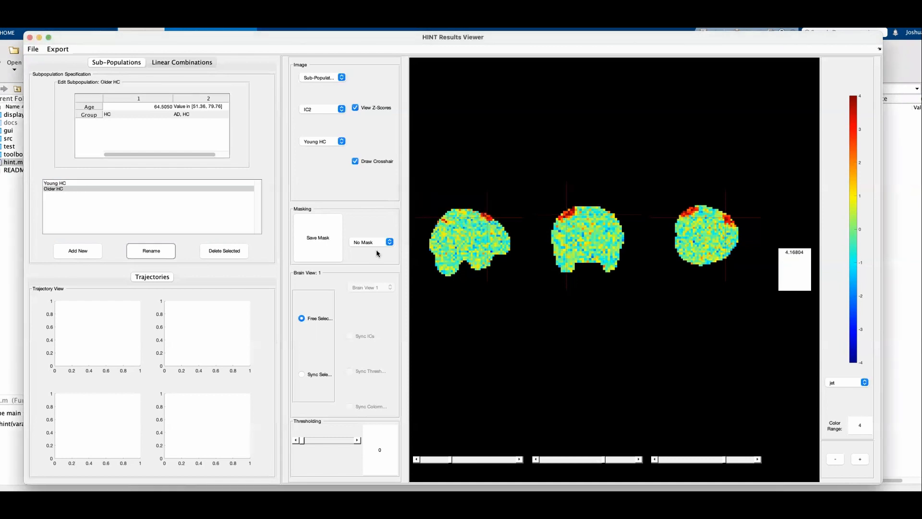
Step: Set the Age of the Older HC sub-population to 78
{"action": "left_click", "coordinate": [67, 189]}
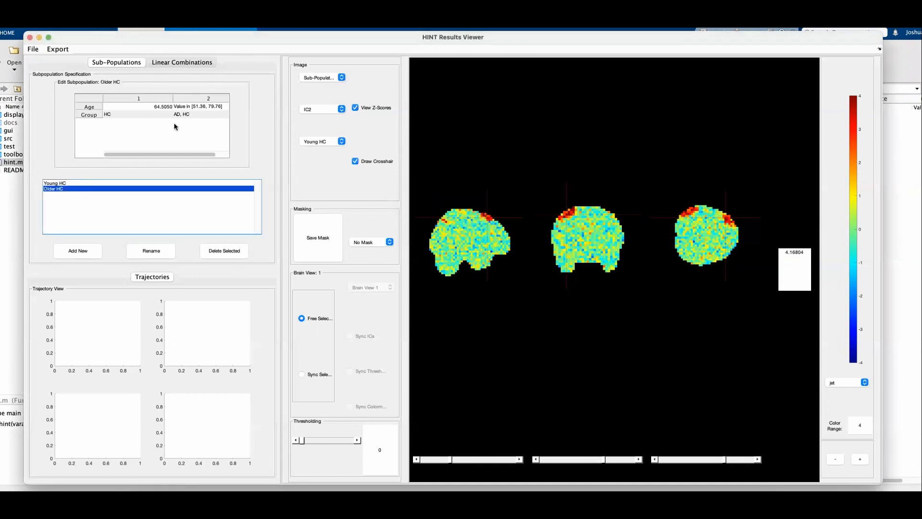
{"action": "double_click", "coordinate": [163, 108]}
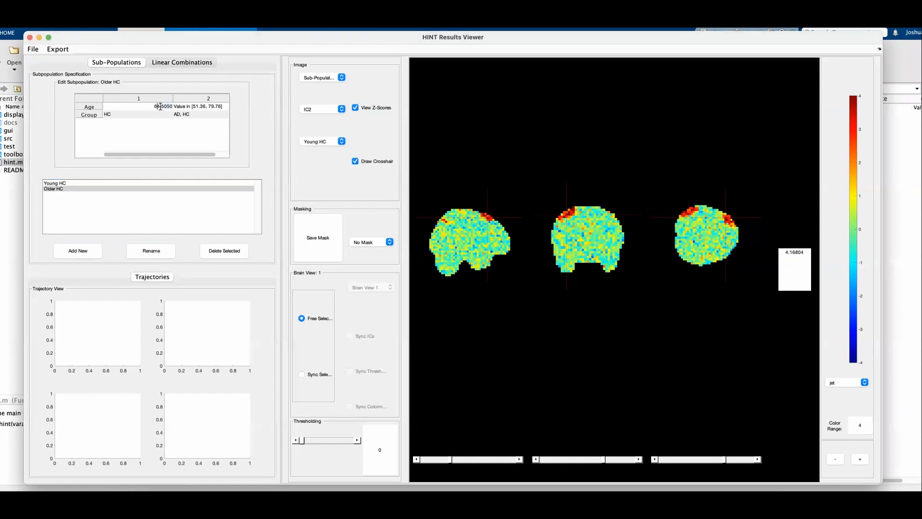
{"action": "double_click", "coordinate": [156, 106]}
{"action": "key", "text": "BackSpace"}
{"action": "key", "text": "Return"}
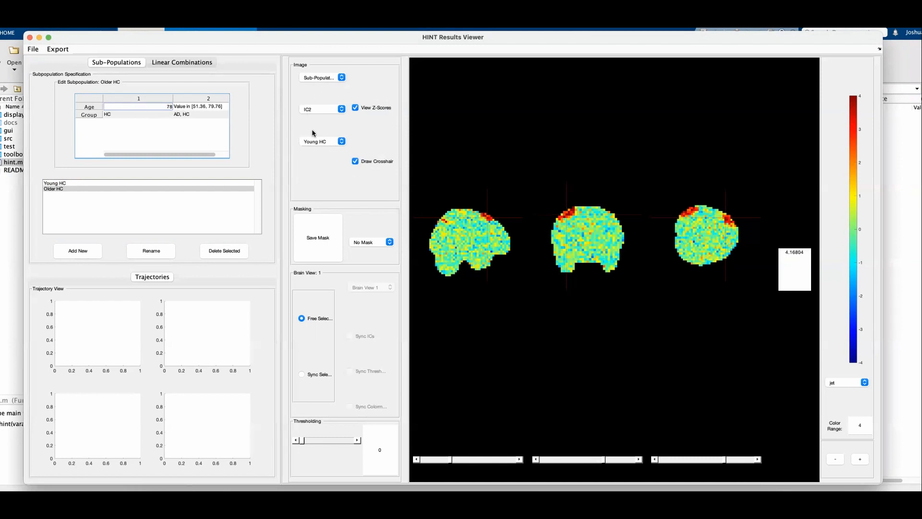
Step: Compare the Young HC and Older HC sub-population maps for IC2, ending on Young HC
{"action": "left_click", "coordinate": [322, 143]}
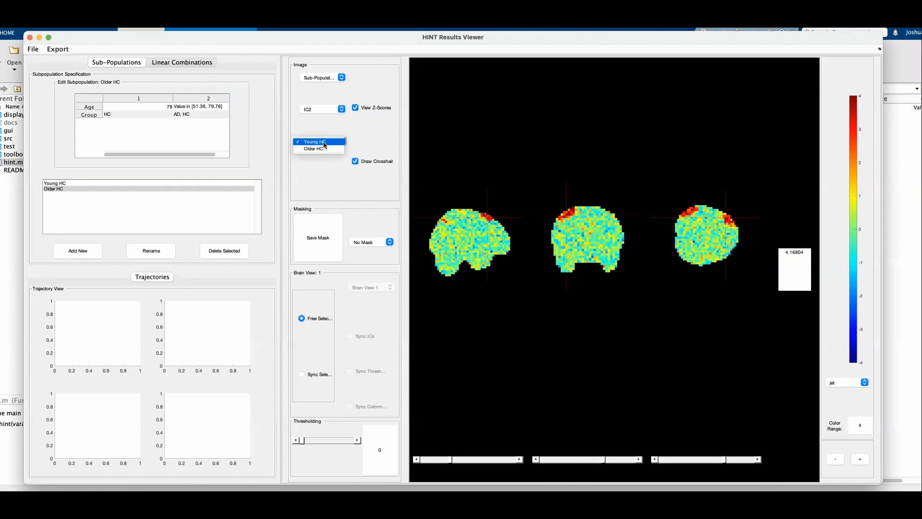
{"action": "left_click", "coordinate": [325, 143]}
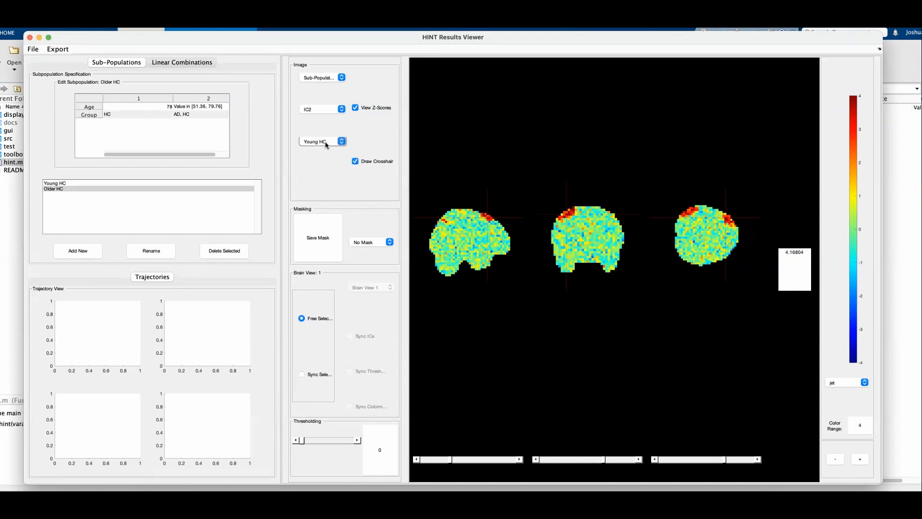
{"action": "left_click", "coordinate": [329, 144]}
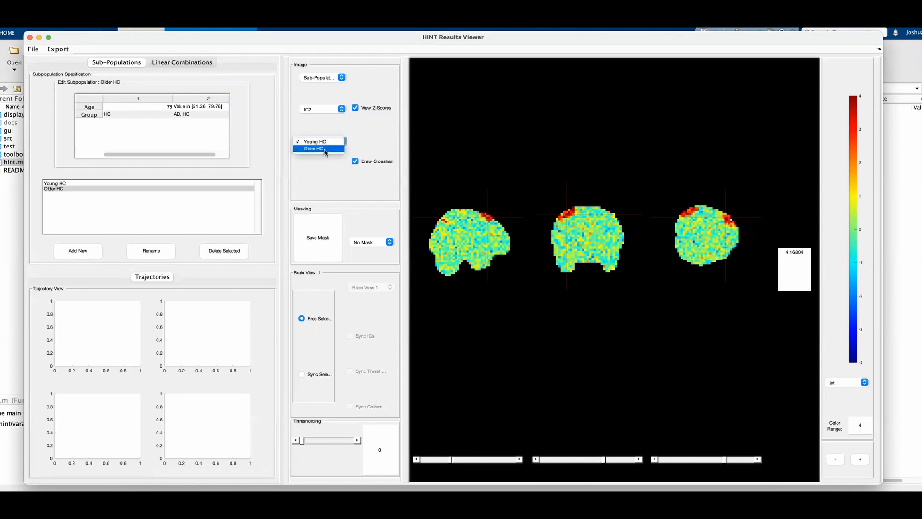
{"action": "left_click", "coordinate": [325, 150]}
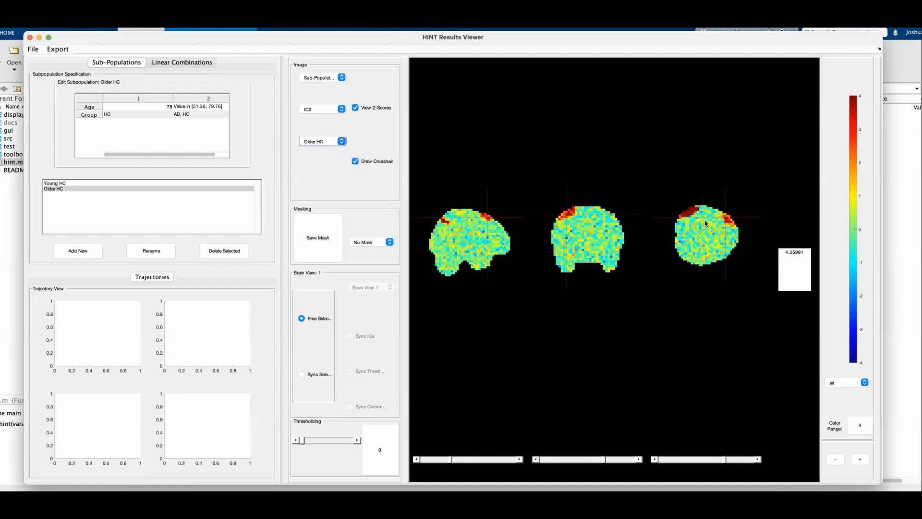
{"action": "left_click", "coordinate": [324, 144]}
{"action": "left_click", "coordinate": [319, 135]}
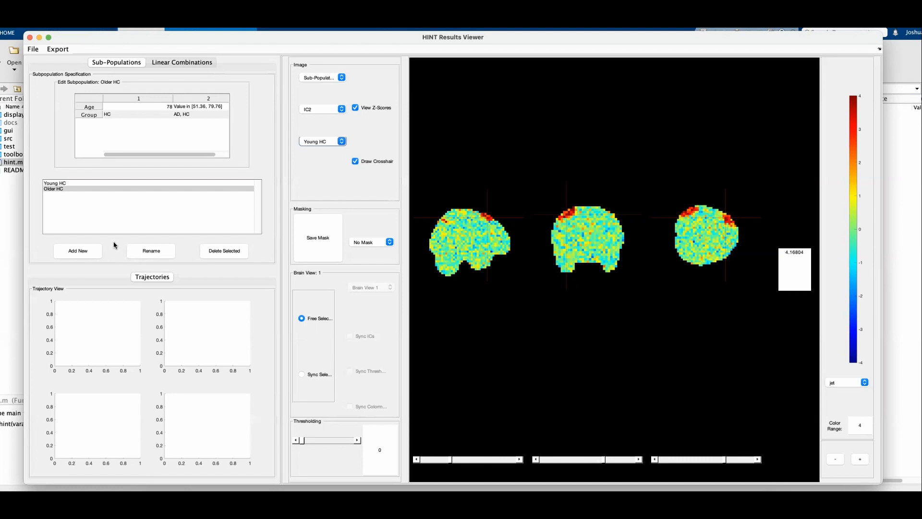
Step: Add two more sub-populations and set the first of them to Age 55 and Group AD
{"action": "left_click", "coordinate": [77, 253]}
{"action": "left_click", "coordinate": [77, 255]}
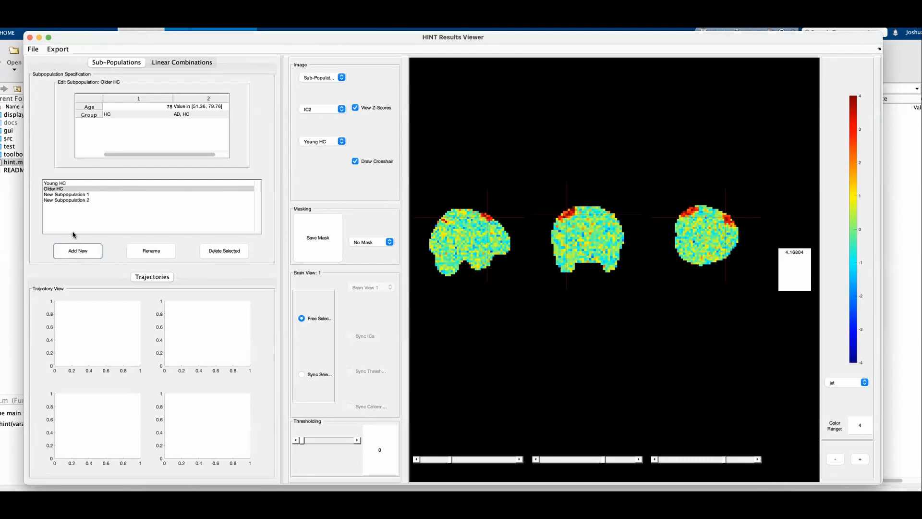
{"action": "left_click", "coordinate": [67, 184]}
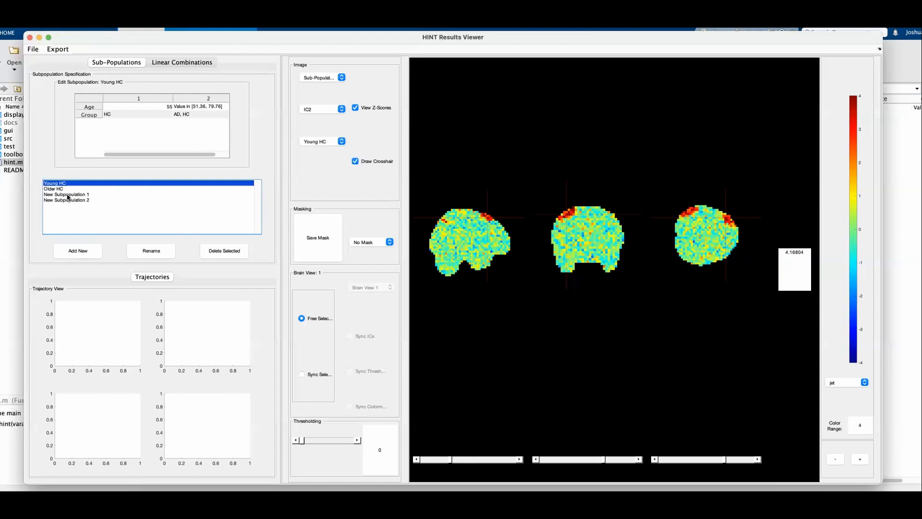
{"action": "left_click", "coordinate": [67, 196]}
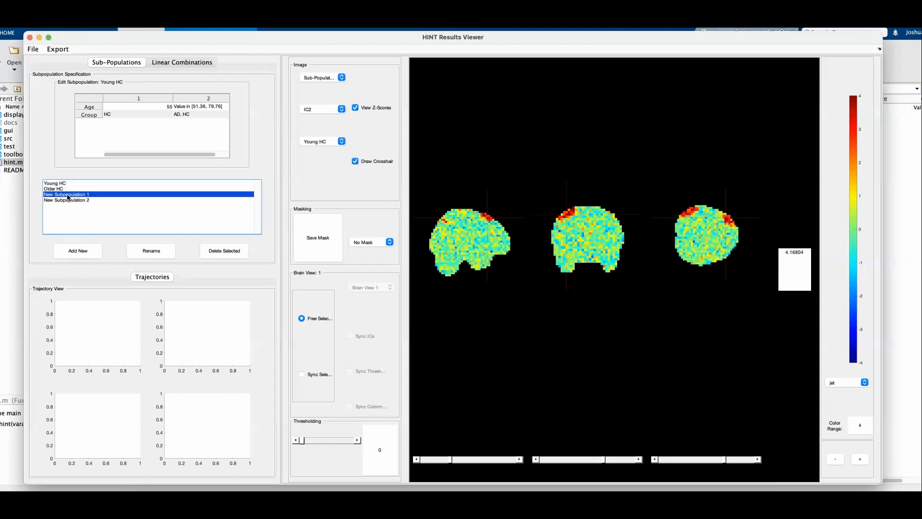
{"action": "double_click", "coordinate": [154, 106]}
{"action": "type", "text": "55"}
{"action": "double_click", "coordinate": [144, 114]}
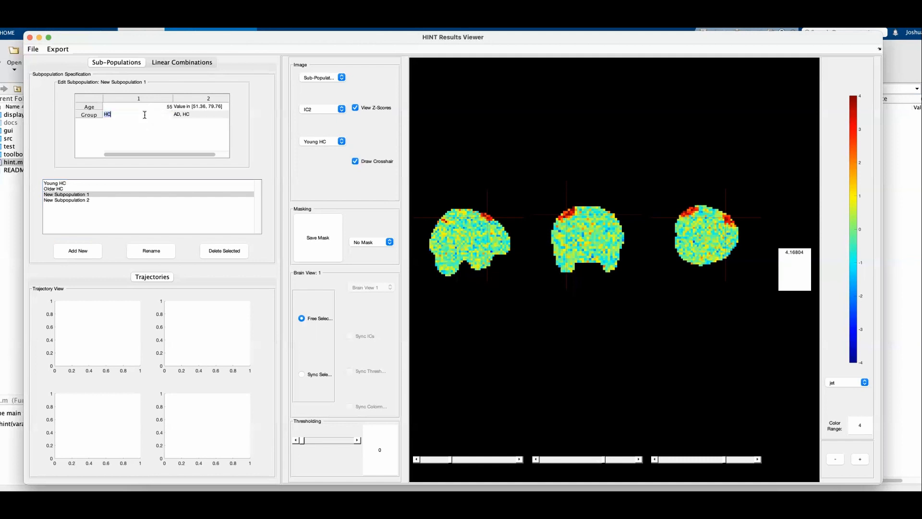
{"action": "type", "text": "AD"}
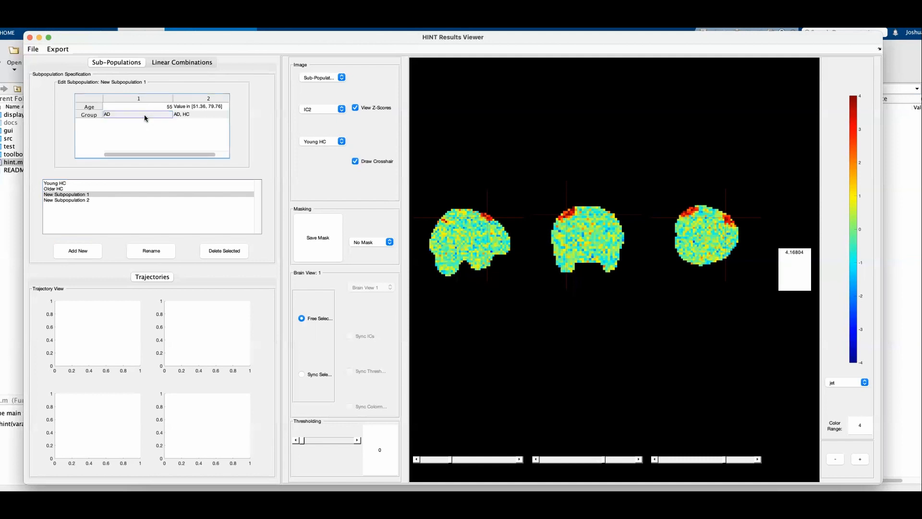
Step: Rename the sub-population with Age 55 and Group AD as Young AD
{"action": "left_click", "coordinate": [152, 252]}
{"action": "type", "text": "Young AD"}
{"action": "left_click", "coordinate": [443, 216]}
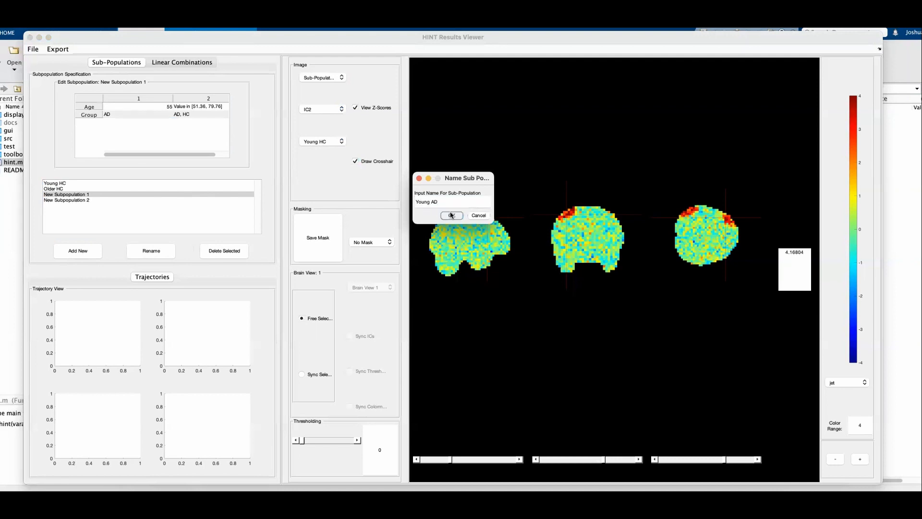
Step: Set the remaining unnamed sub-population to Age 78 and Group AD, and rename it as Older AD
{"action": "left_click", "coordinate": [73, 200]}
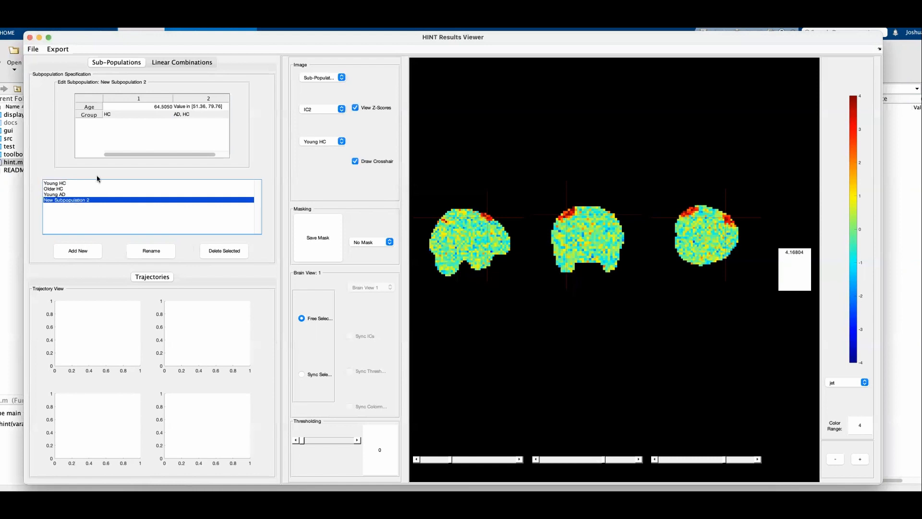
{"action": "left_click", "coordinate": [66, 182]}
{"action": "left_click", "coordinate": [62, 200]}
{"action": "left_click_drag", "start_coordinate": [154, 107], "coordinate": [166, 109]}
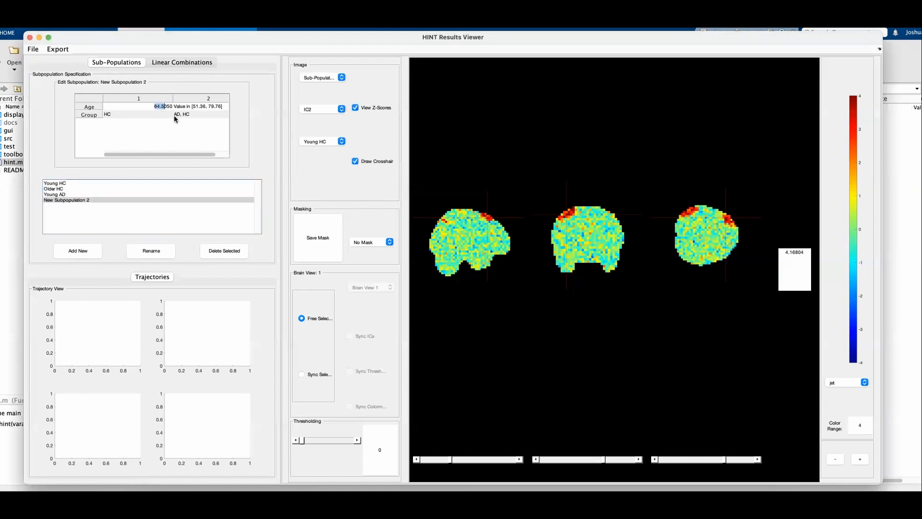
{"action": "type", "text": "6"}
{"action": "key", "text": "BackSpace"}
{"action": "type", "text": "78"}
{"action": "double_click", "coordinate": [154, 114]}
{"action": "left_click", "coordinate": [152, 251]}
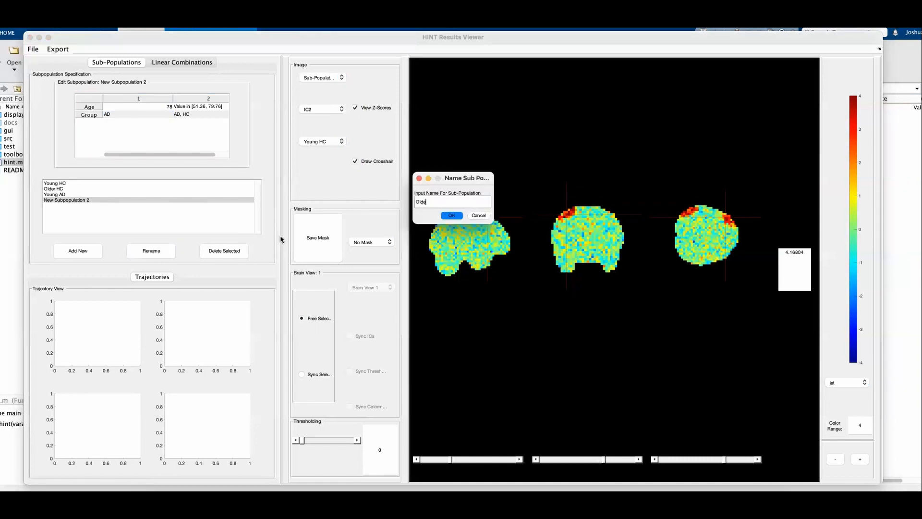
{"action": "left_click", "coordinate": [452, 216]}
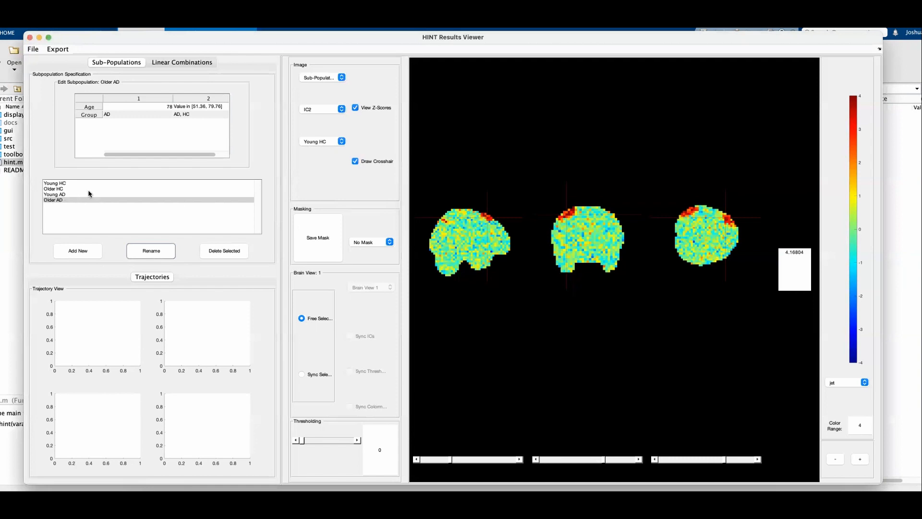
Step: Centre the crosshair on the red cluster in the Young AD map's axial slice and compare it with the Older AD map
{"action": "left_click", "coordinate": [329, 143]}
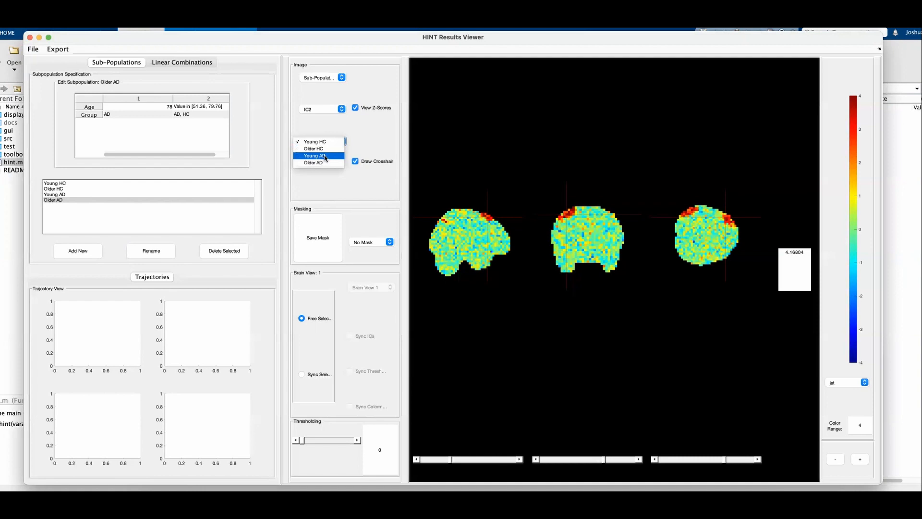
{"action": "left_click", "coordinate": [325, 156]}
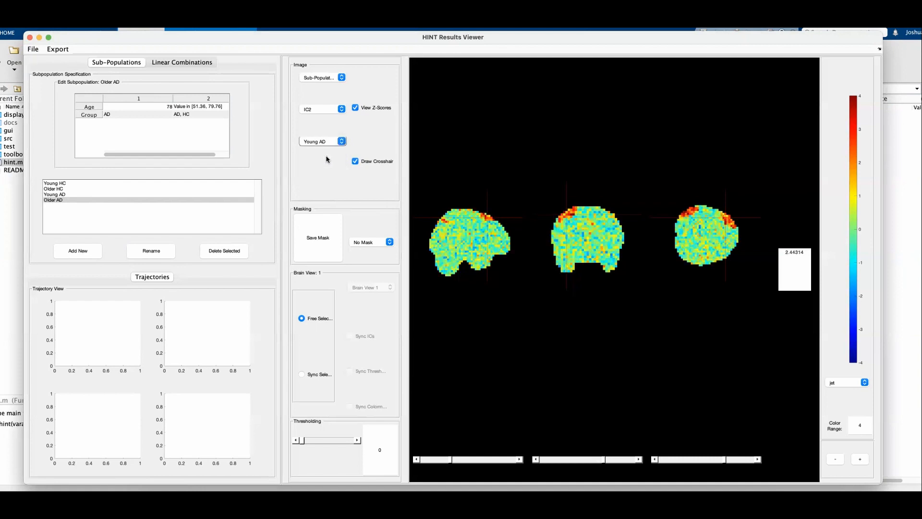
{"action": "left_click", "coordinate": [729, 222]}
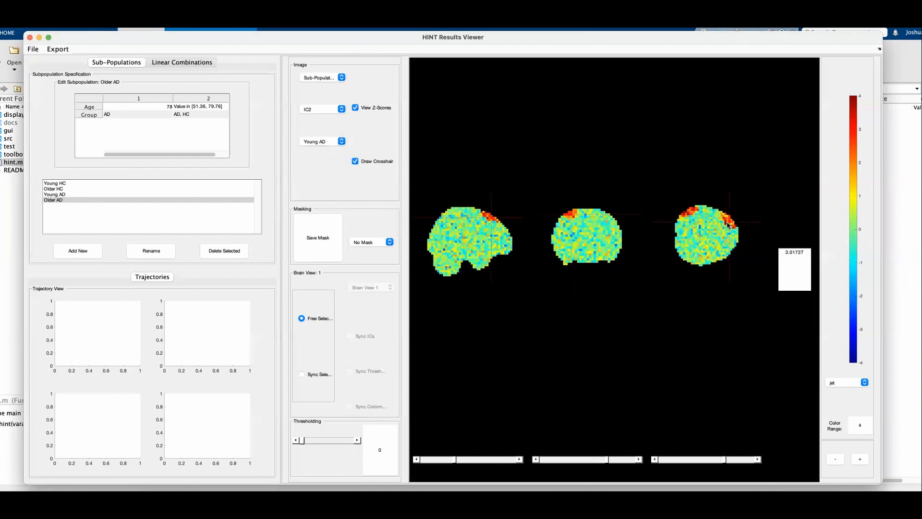
{"action": "left_click", "coordinate": [726, 222]}
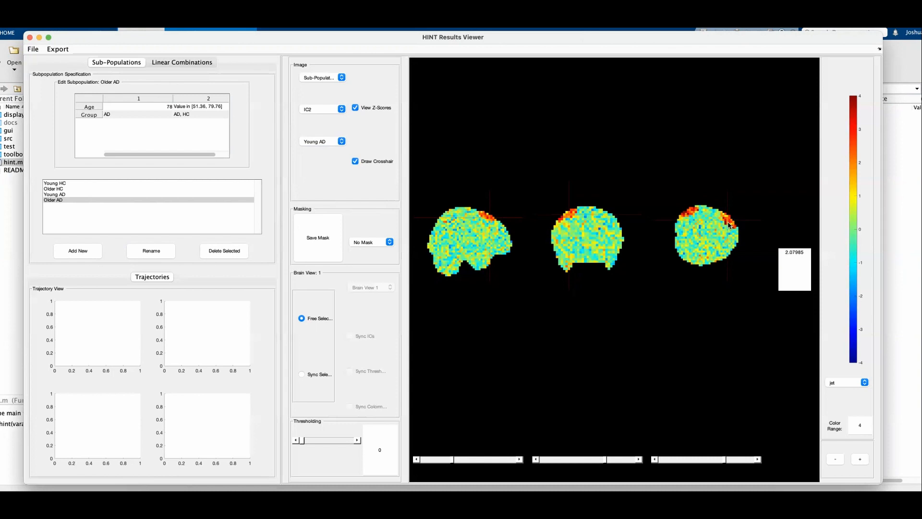
{"action": "left_click", "coordinate": [313, 142]}
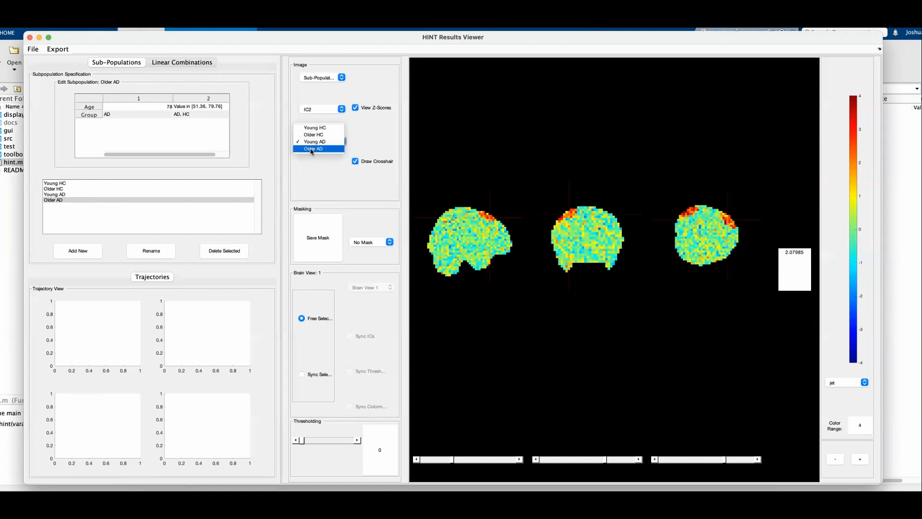
{"action": "left_click", "coordinate": [310, 152]}
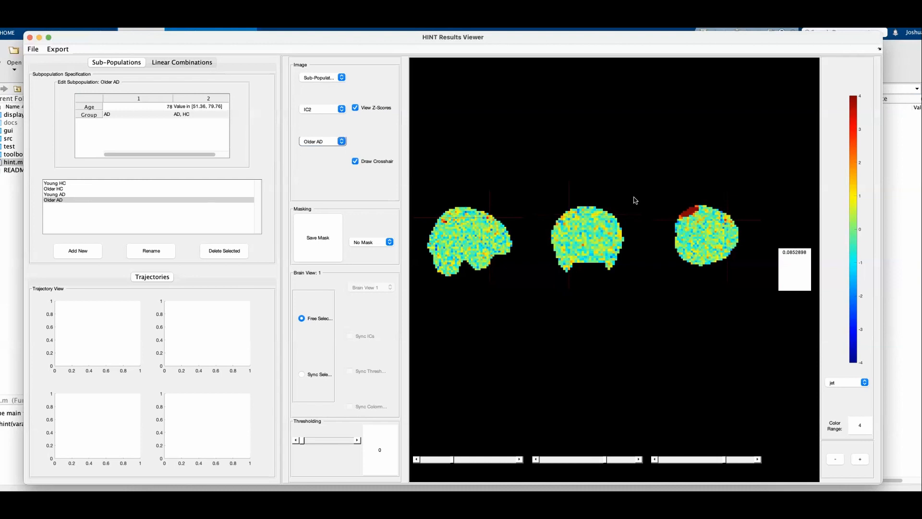
Step: Switch the displayed sub-population map between Young AD and Older AD to compare the IC2 maps
{"action": "left_click", "coordinate": [323, 143]}
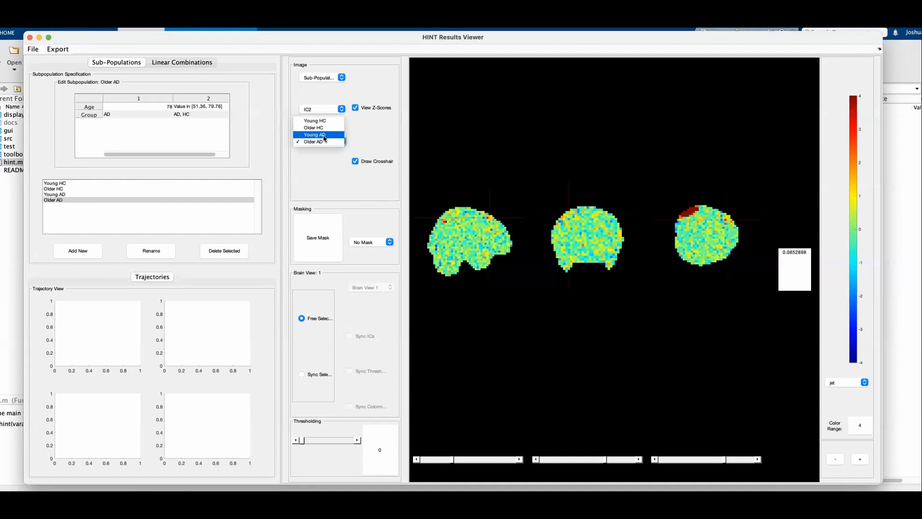
{"action": "left_click", "coordinate": [323, 138]}
{"action": "left_click", "coordinate": [323, 144]}
{"action": "left_click", "coordinate": [323, 150]}
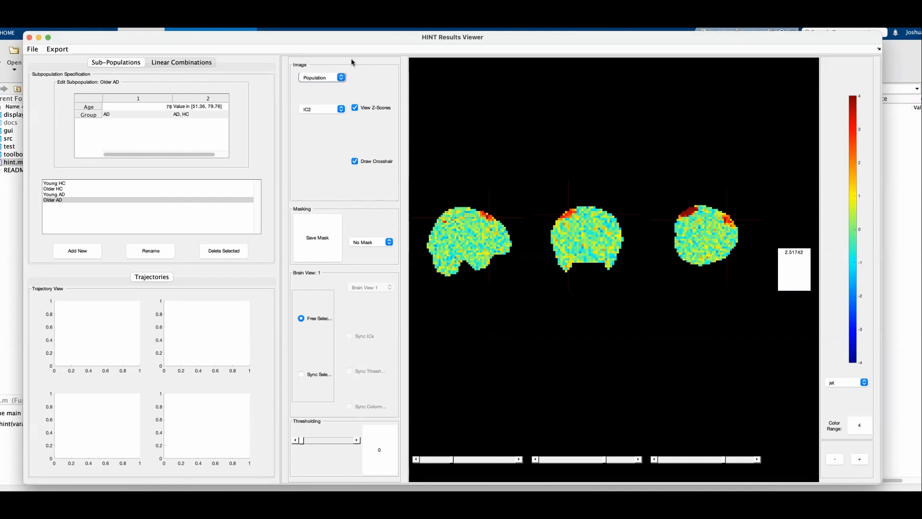
Step: Change the displayed image to the Single Subject maps for IC2 and view Subject2
{"action": "left_click", "coordinate": [335, 80]}
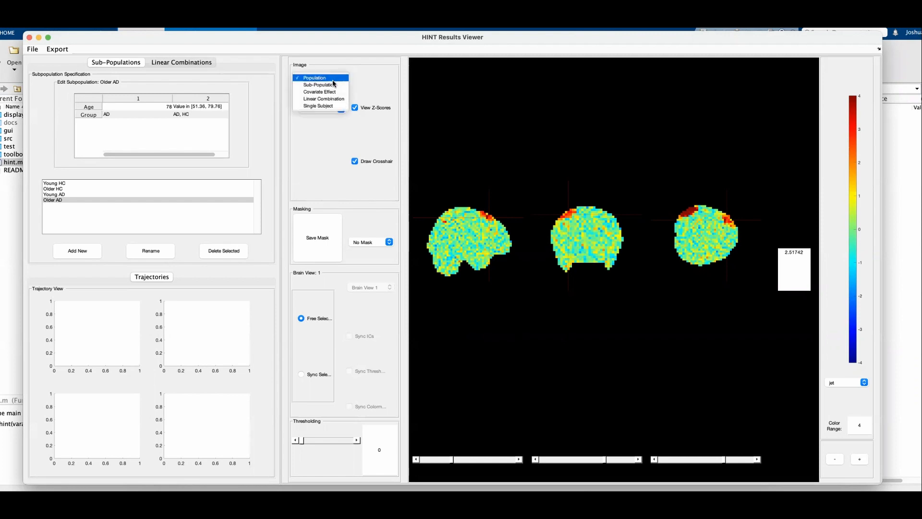
{"action": "left_click", "coordinate": [328, 106]}
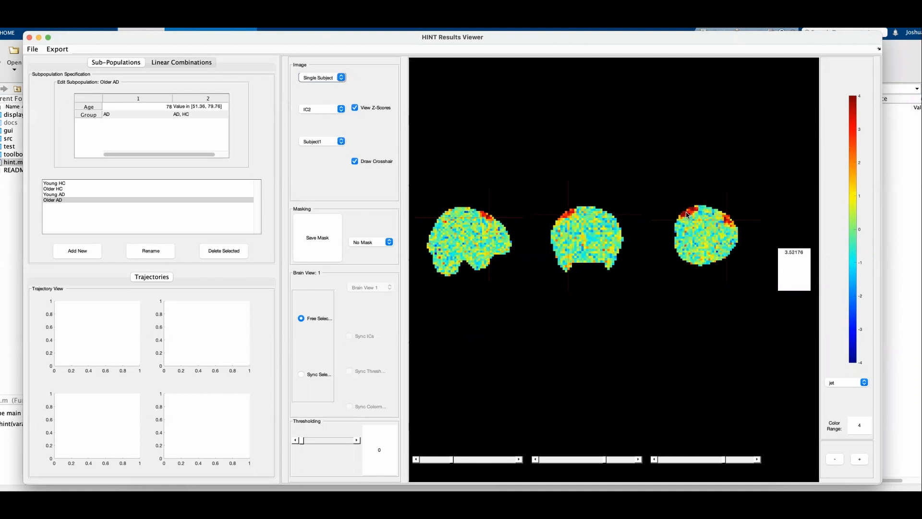
{"action": "left_click", "coordinate": [340, 142]}
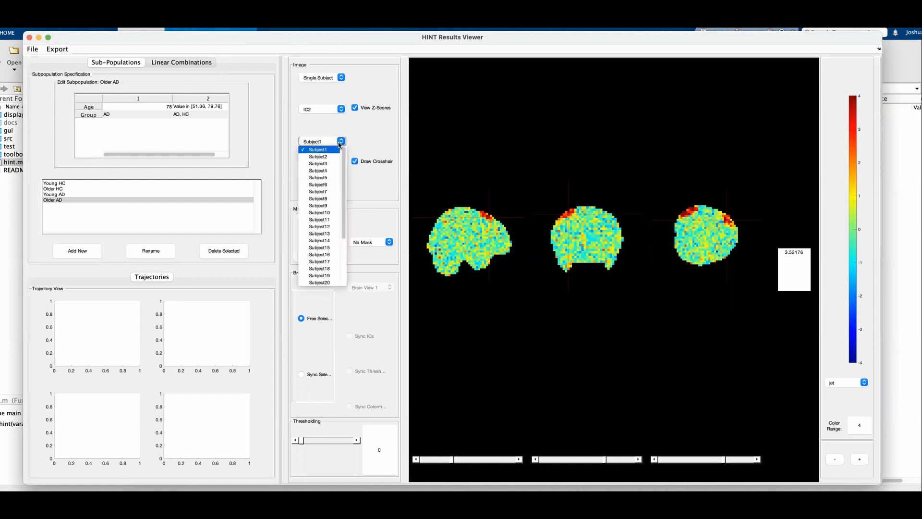
{"action": "scroll", "coordinate": [331, 168], "scroll_direction": "down", "scroll_amount": 4}
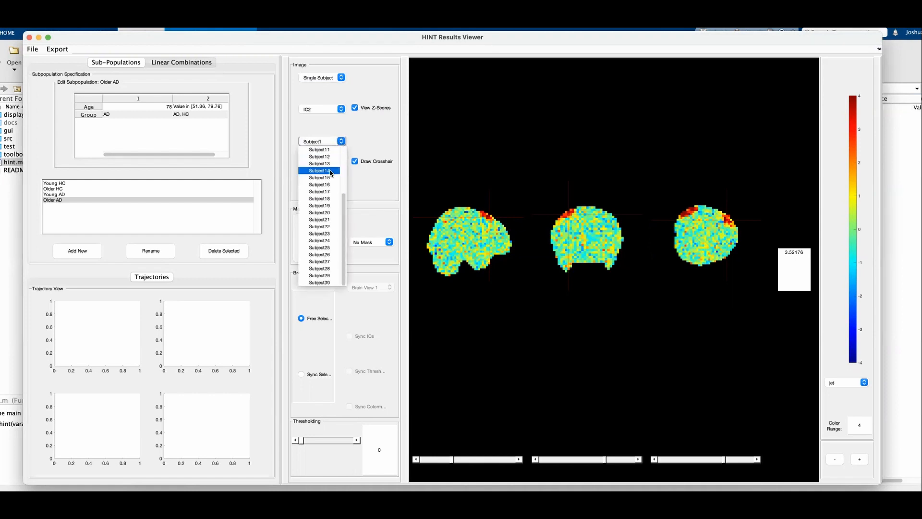
{"action": "scroll", "coordinate": [330, 169], "scroll_direction": "up", "scroll_amount": 4}
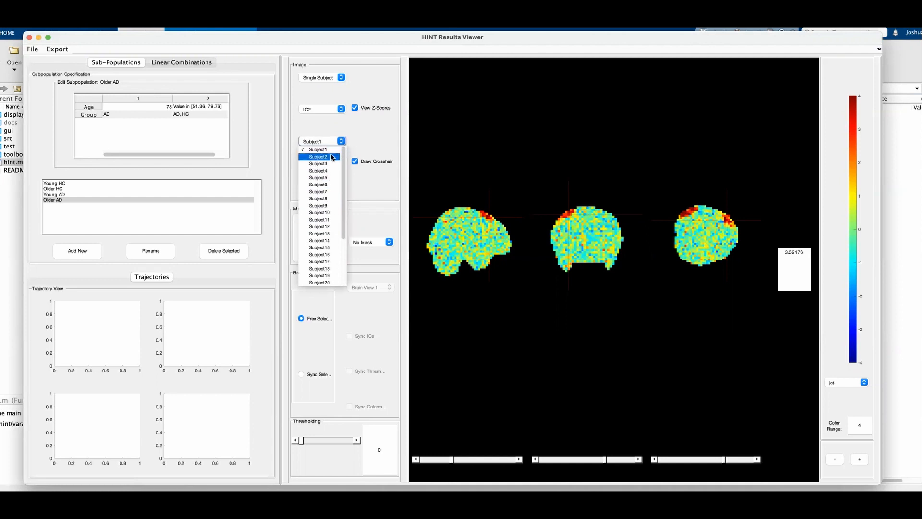
{"action": "left_click", "coordinate": [331, 157]}
Step: View the single-subject IC2 maps of Subject3 through Subject6 one after another
{"action": "left_click", "coordinate": [329, 142]}
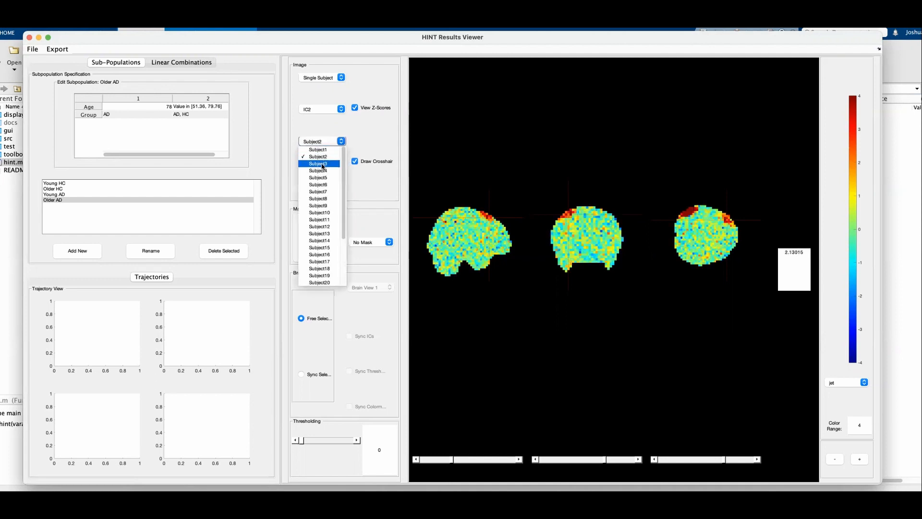
{"action": "left_click", "coordinate": [322, 164]}
{"action": "left_click", "coordinate": [326, 142]}
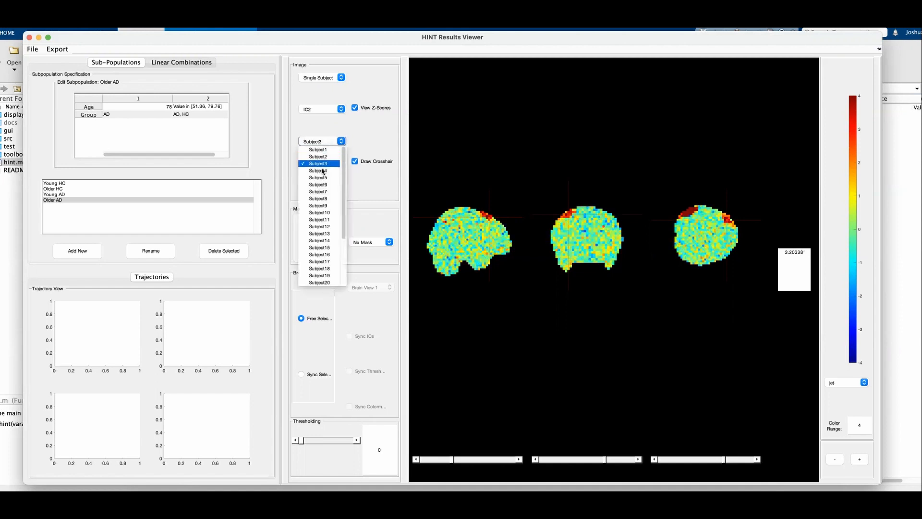
{"action": "left_click", "coordinate": [322, 171]}
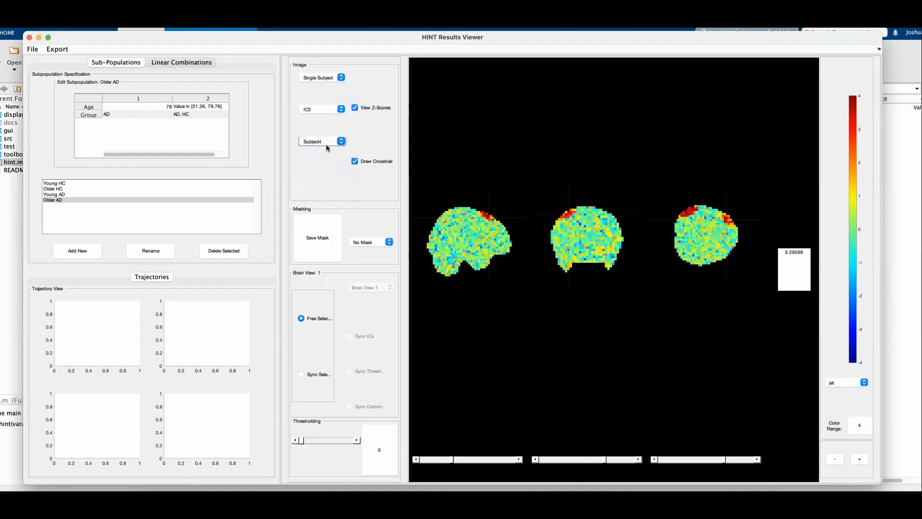
{"action": "left_click", "coordinate": [327, 141]}
{"action": "left_click", "coordinate": [324, 179]}
{"action": "left_click", "coordinate": [332, 142]}
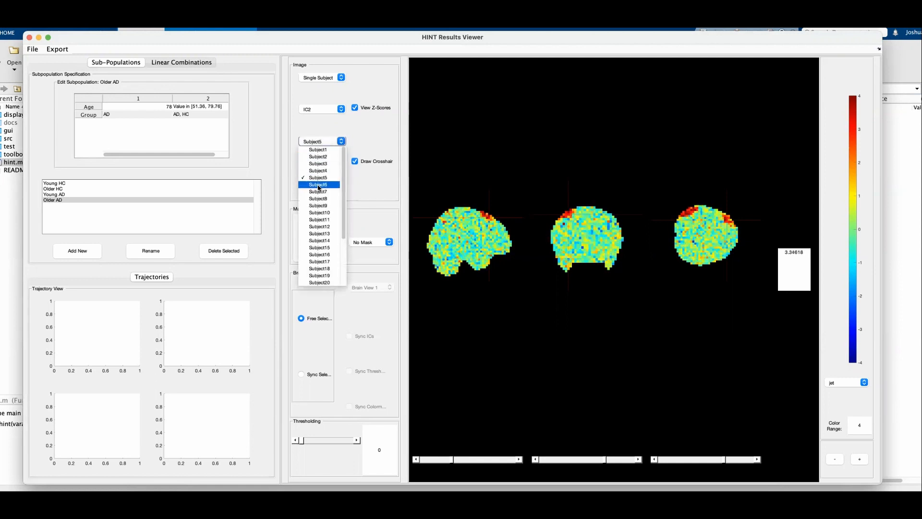
{"action": "left_click", "coordinate": [319, 185]}
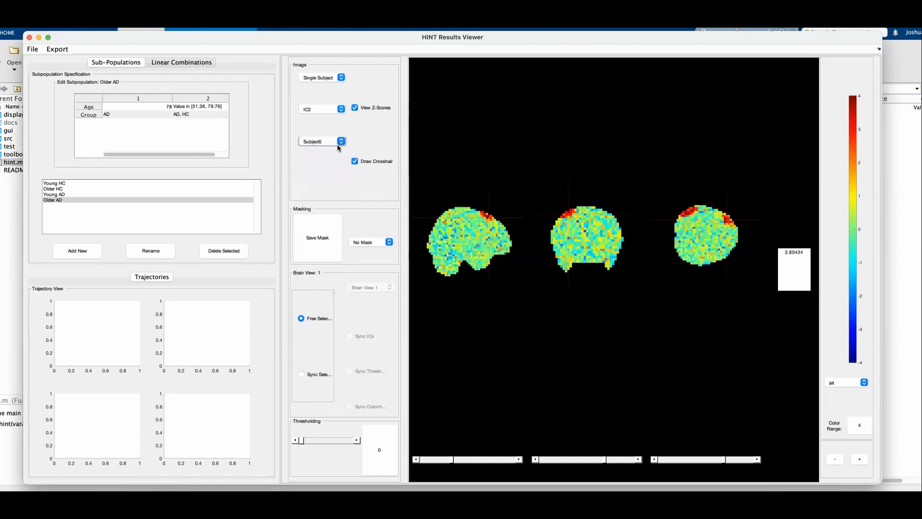
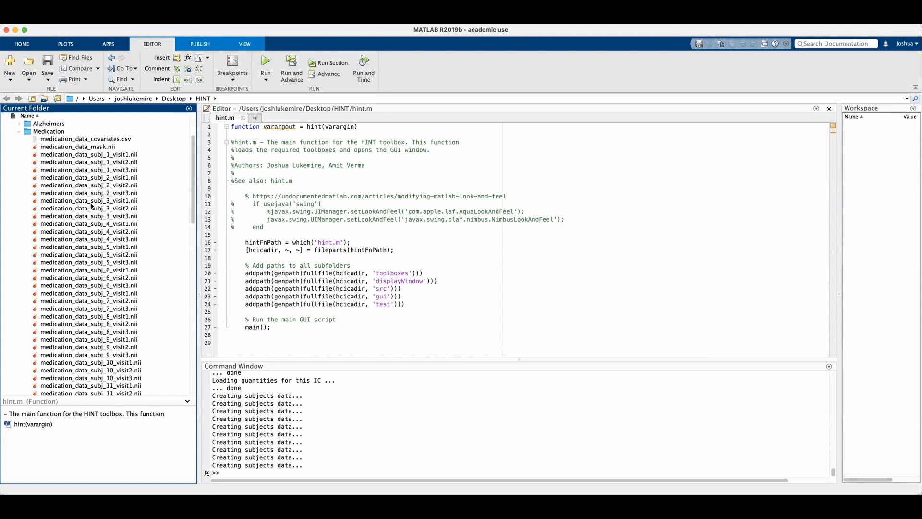
Step: Examine the NIfTI files in the Medication test data folder, including the three visit files of subject 12
{"action": "scroll", "coordinate": [93, 205], "scroll_direction": "down", "scroll_amount": 5}
{"action": "scroll", "coordinate": [92, 205], "scroll_direction": "down", "scroll_amount": 4}
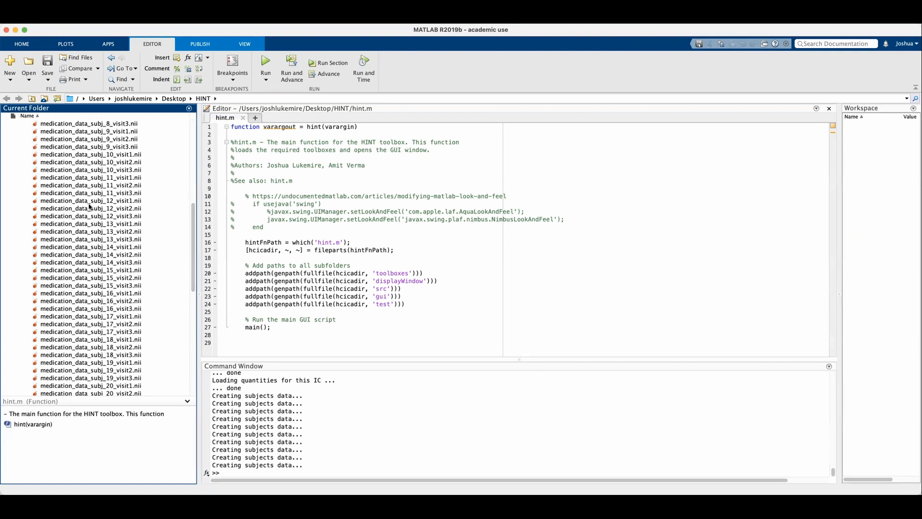
{"action": "left_click", "coordinate": [105, 201]}
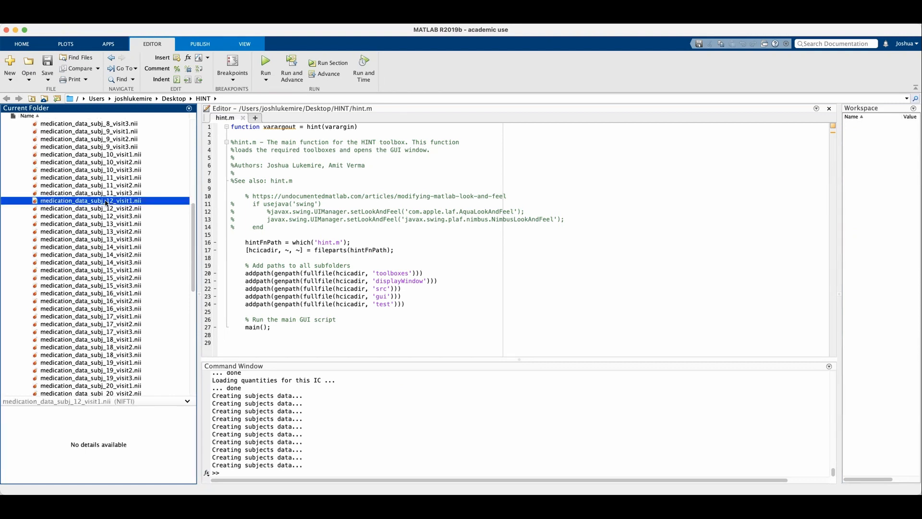
{"action": "key", "text": "Down"}
{"action": "key", "text": "Down"}
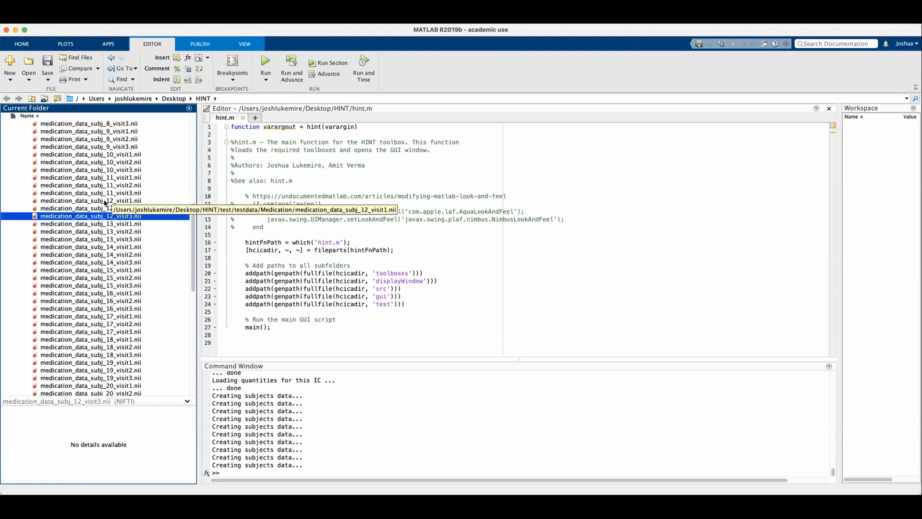
{"action": "scroll", "coordinate": [108, 204], "scroll_direction": "down", "scroll_amount": 10}
{"action": "scroll", "coordinate": [110, 203], "scroll_direction": "down", "scroll_amount": 3}
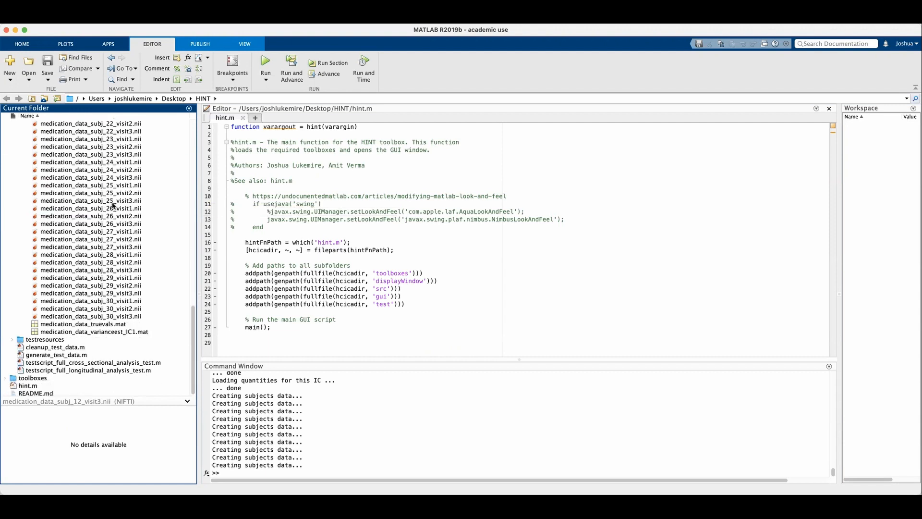
{"action": "scroll", "coordinate": [112, 205], "scroll_direction": "up", "scroll_amount": 8}
{"action": "scroll", "coordinate": [113, 206], "scroll_direction": "up", "scroll_amount": 16}
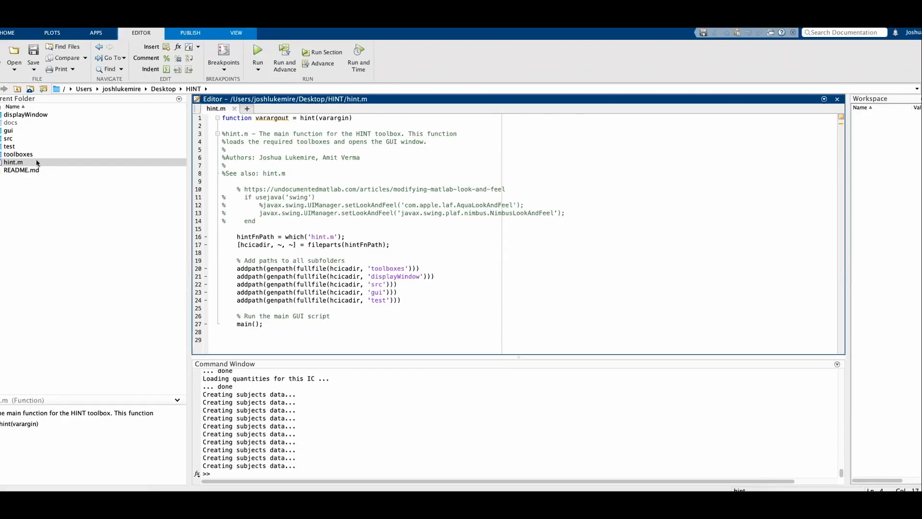
Step: Run hint.m and create a Desktop folder named tutorial_medication as the analysis folder
{"action": "left_click", "coordinate": [256, 54]}
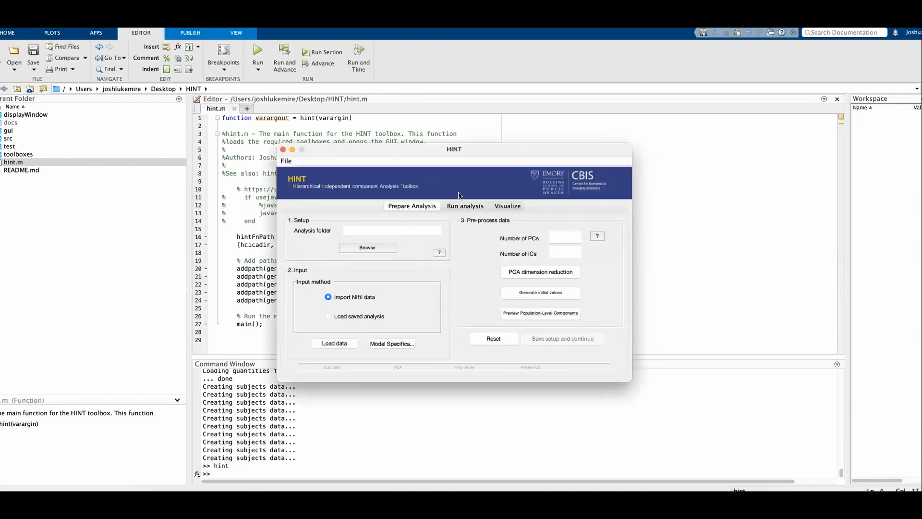
{"action": "left_click", "coordinate": [354, 248]}
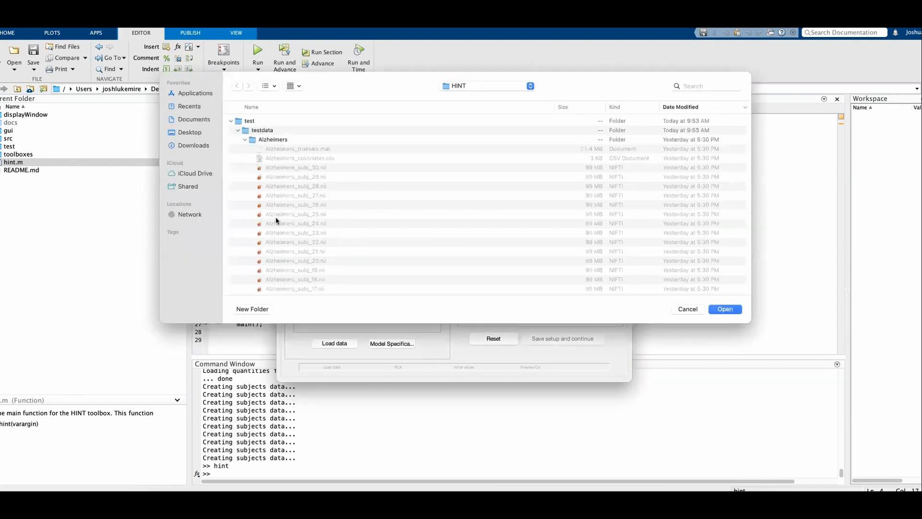
{"action": "left_click", "coordinate": [187, 133]}
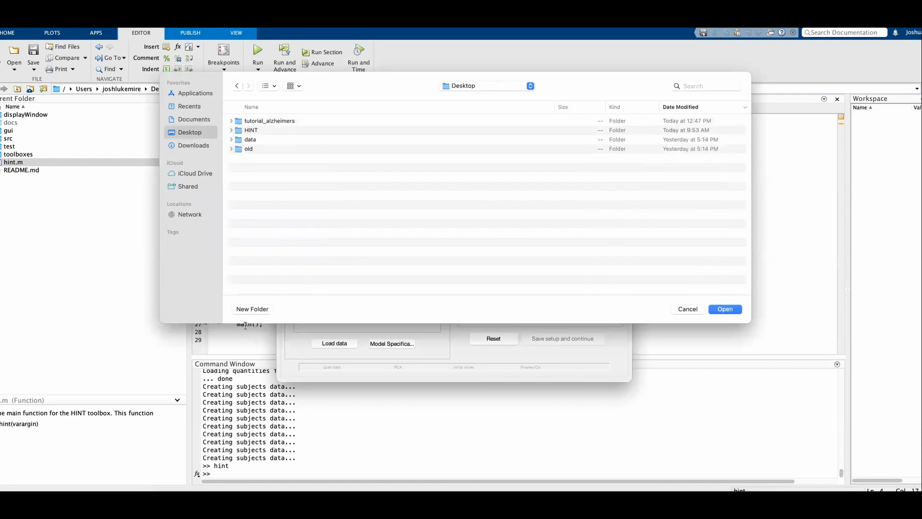
{"action": "left_click", "coordinate": [250, 310]}
{"action": "type", "text": "tut"}
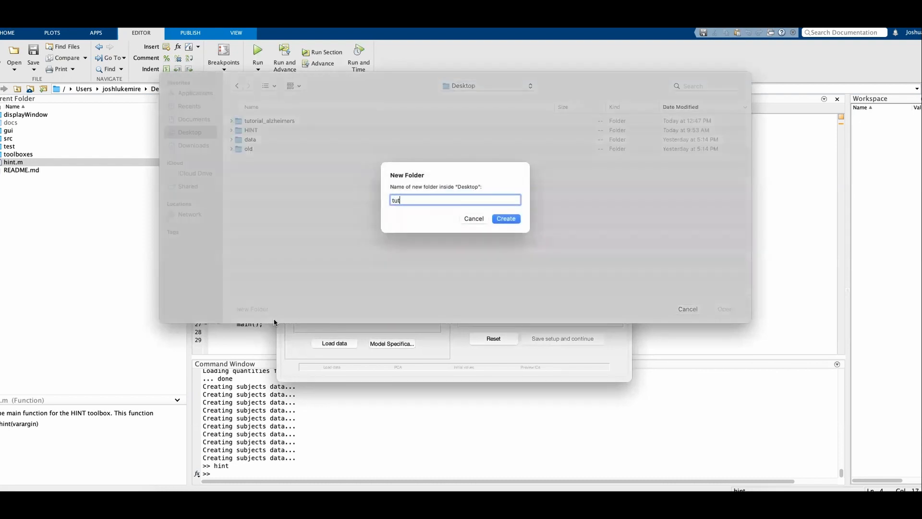
{"action": "type", "text": "orial_medication"}
{"action": "key", "text": "Return"}
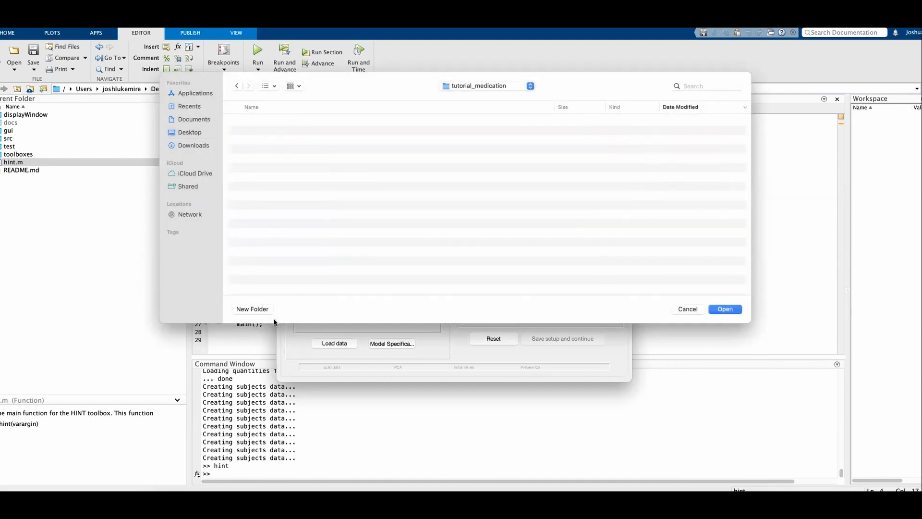
{"action": "left_click", "coordinate": [724, 309]}
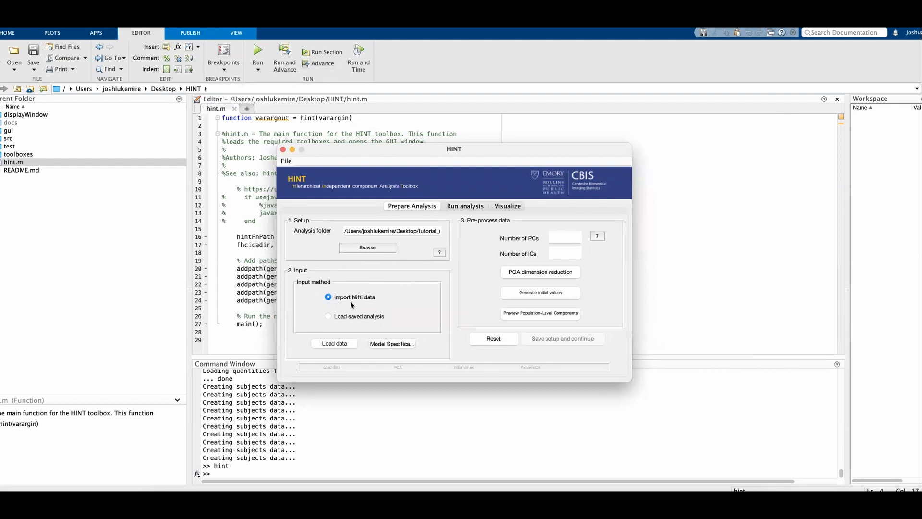
Step: Start loading the NIfTI data with the analysis type Longitudinal and 3 visits
{"action": "left_click", "coordinate": [342, 344]}
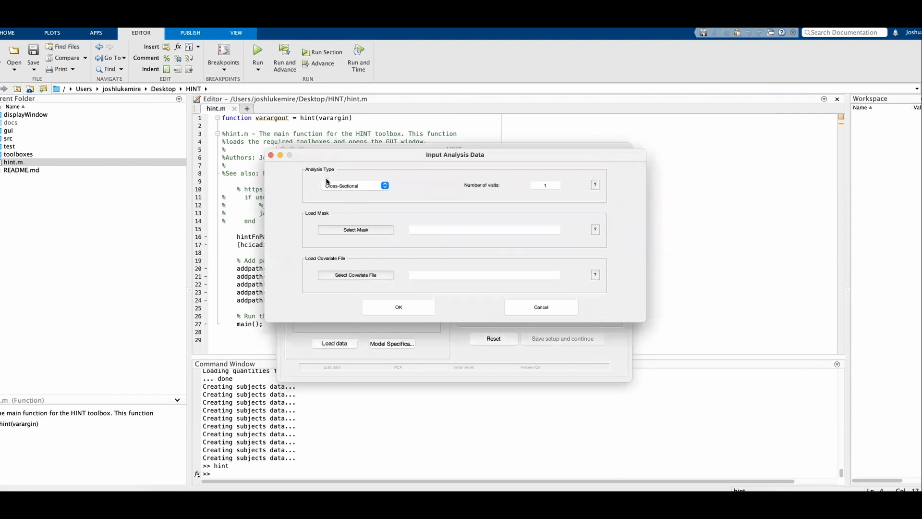
{"action": "left_click", "coordinate": [343, 188]}
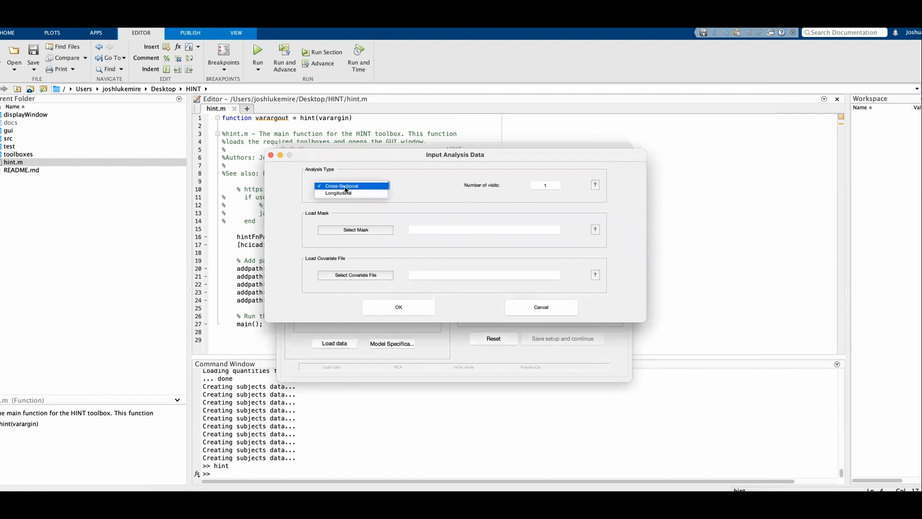
{"action": "left_click", "coordinate": [344, 194]}
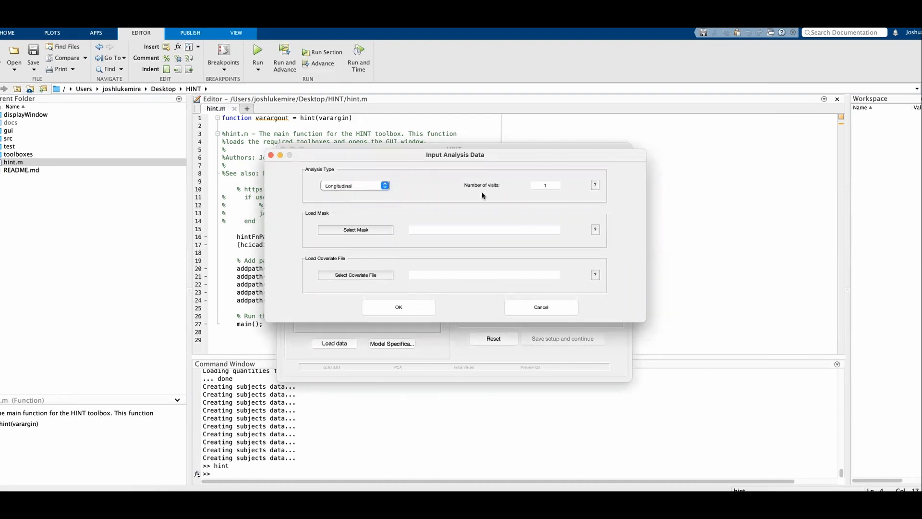
{"action": "double_click", "coordinate": [552, 185]}
{"action": "key", "text": "Return"}
Step: Load medication_data_mask.nii from the Medication test data folder as the mask
{"action": "left_click", "coordinate": [360, 231]}
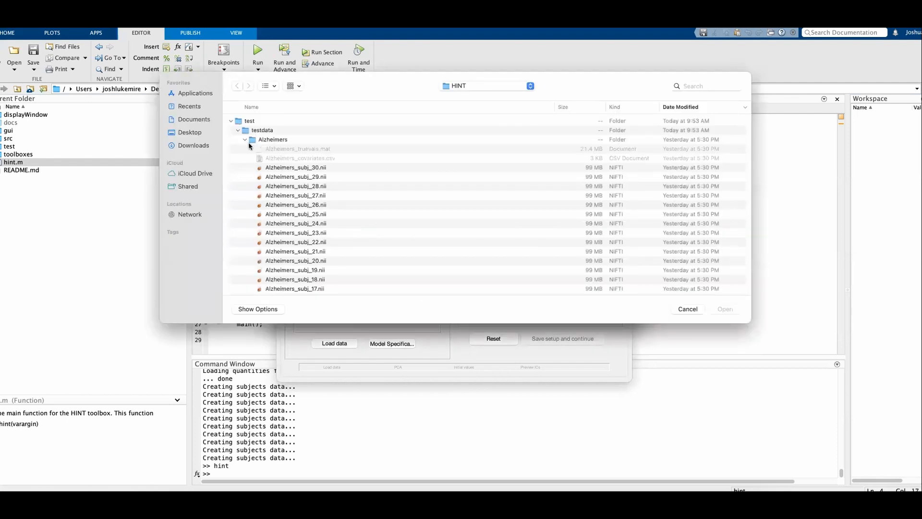
{"action": "left_click", "coordinate": [245, 141]}
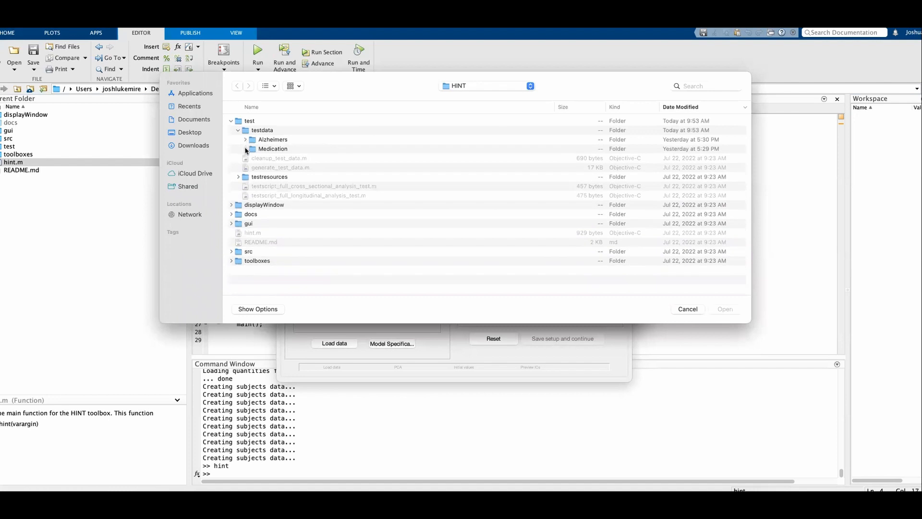
{"action": "left_click", "coordinate": [245, 149]}
{"action": "scroll", "coordinate": [289, 180], "scroll_direction": "down", "scroll_amount": 5}
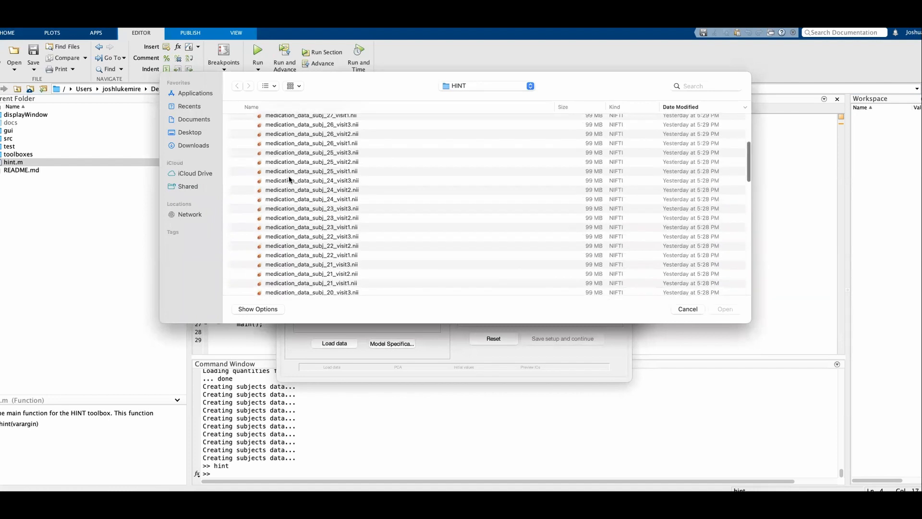
{"action": "scroll", "coordinate": [289, 179], "scroll_direction": "down", "scroll_amount": 15}
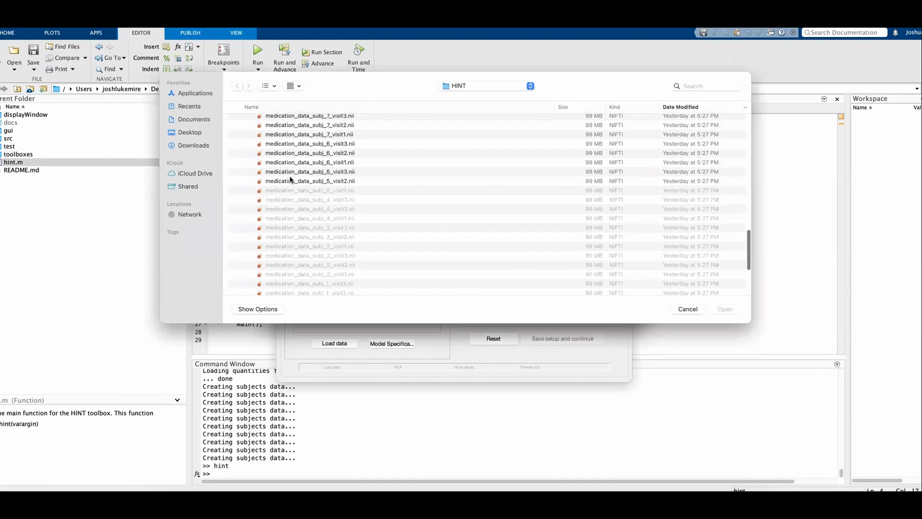
{"action": "double_click", "coordinate": [308, 213]}
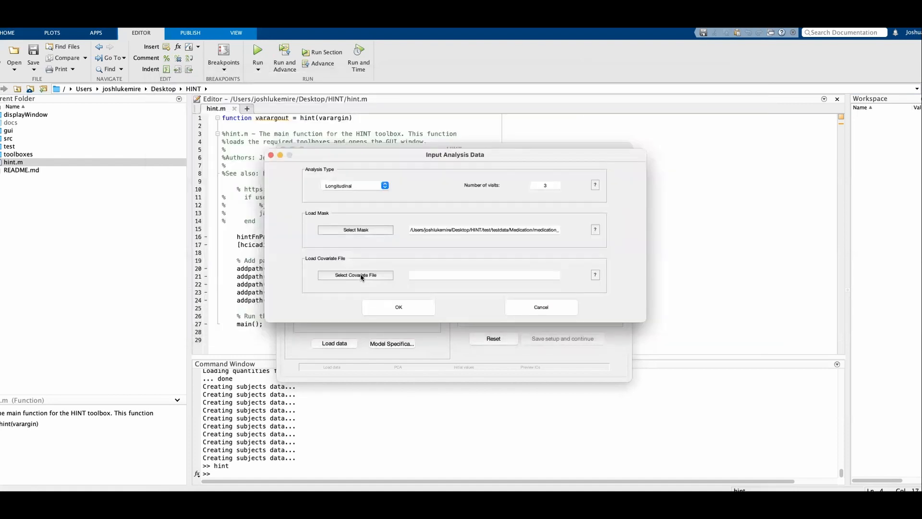
Step: Load medication_data_covariates.csv as the covariate file and accept the summary of input files
{"action": "left_click", "coordinate": [362, 277]}
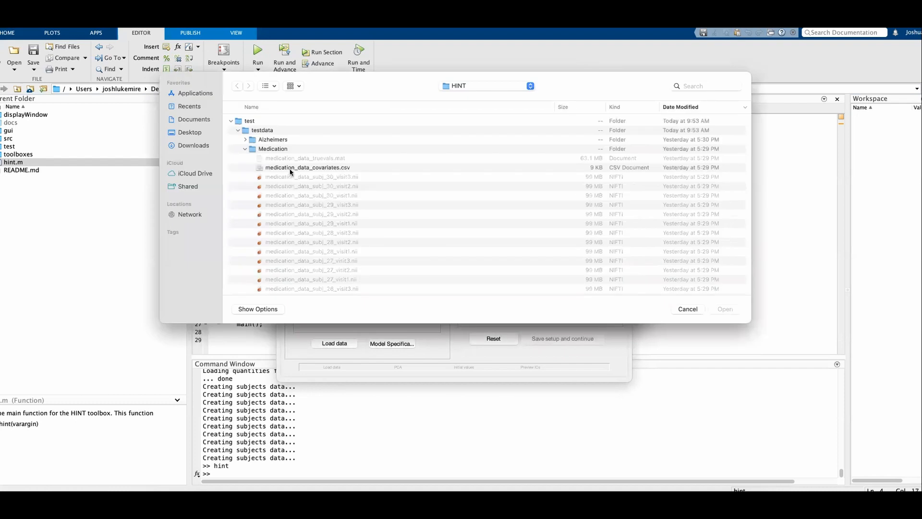
{"action": "left_click", "coordinate": [322, 169]}
{"action": "left_click", "coordinate": [725, 309]}
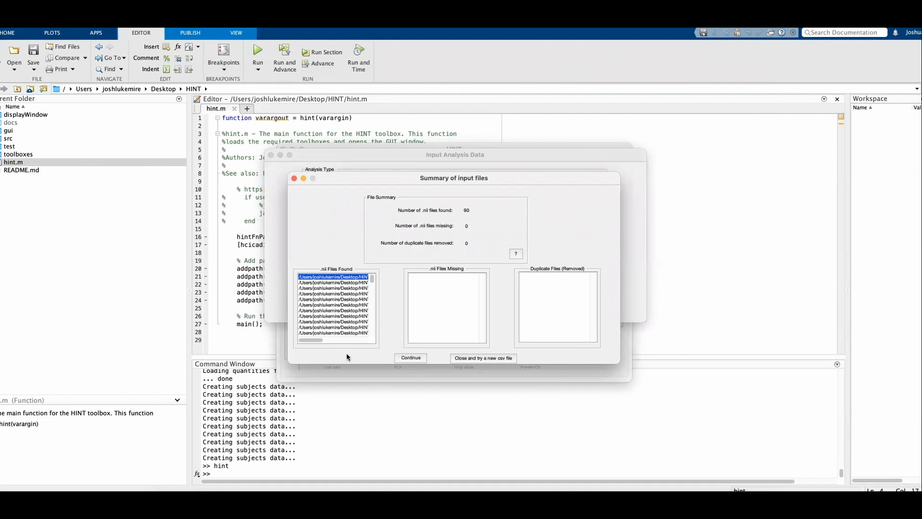
{"action": "left_click", "coordinate": [410, 358]}
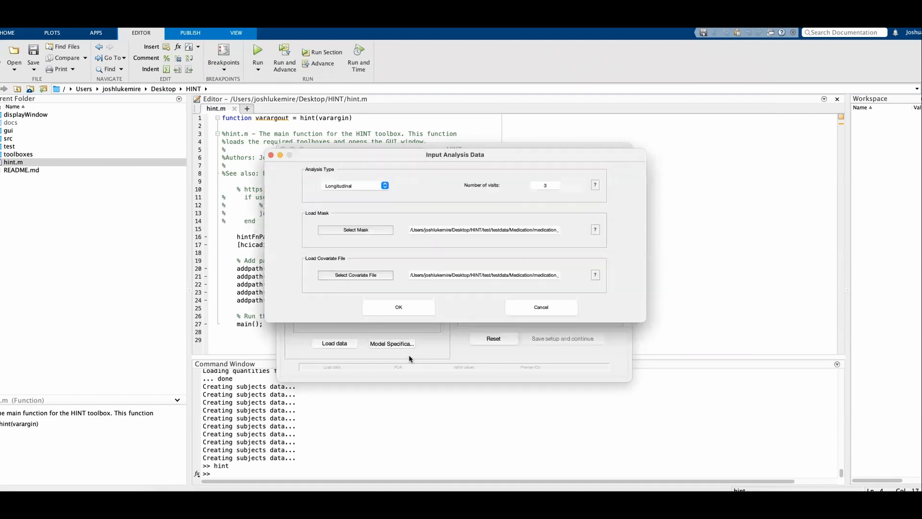
Step: Confirm the longitudinal input analysis data to load the selected mask and covariate files
{"action": "left_click", "coordinate": [410, 310]}
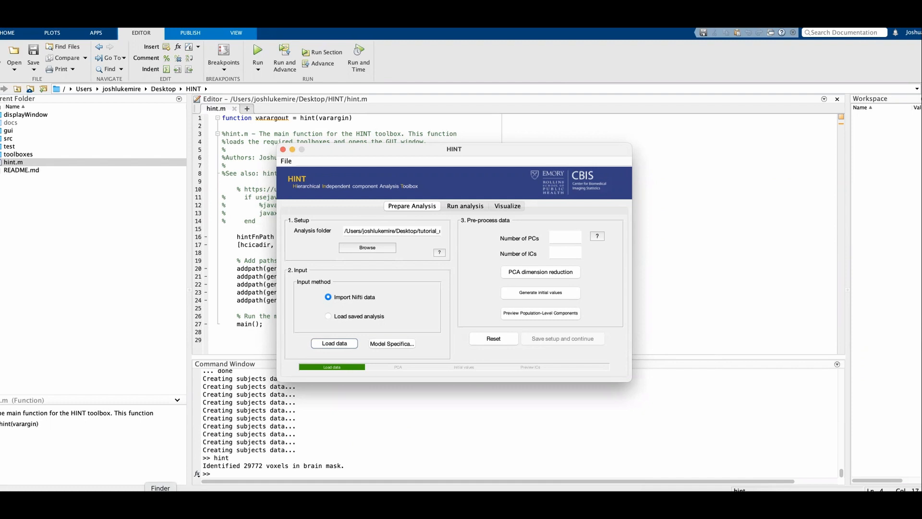
Step: Open medication_data_covariates.csv from the Medication test data folder and examine its visit file paths and the Age, Group and MedType columns
{"action": "left_click", "coordinate": [161, 490]}
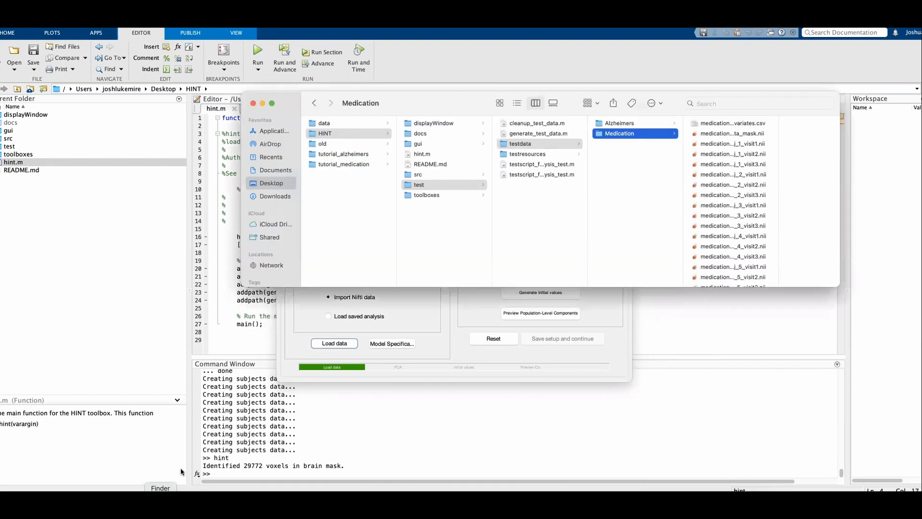
{"action": "double_click", "coordinate": [721, 125]}
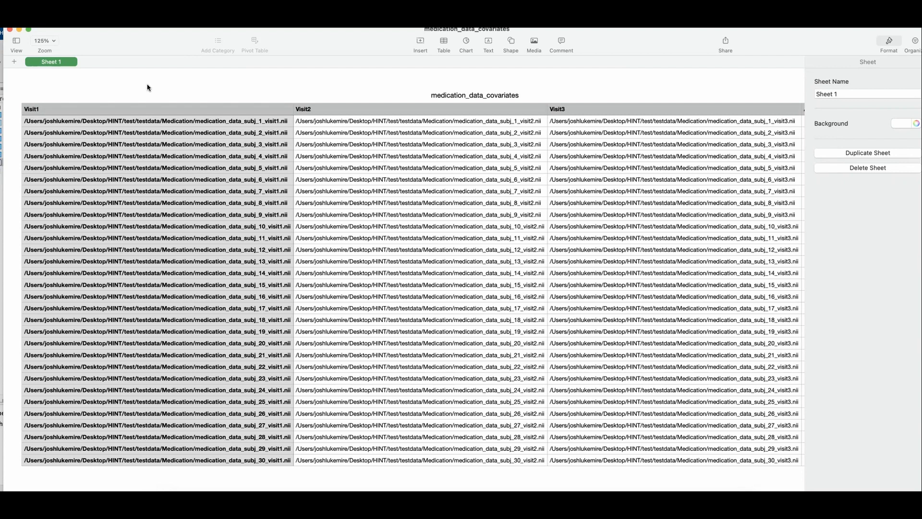
{"action": "scroll", "coordinate": [178, 283], "scroll_direction": "right", "scroll_amount": 5}
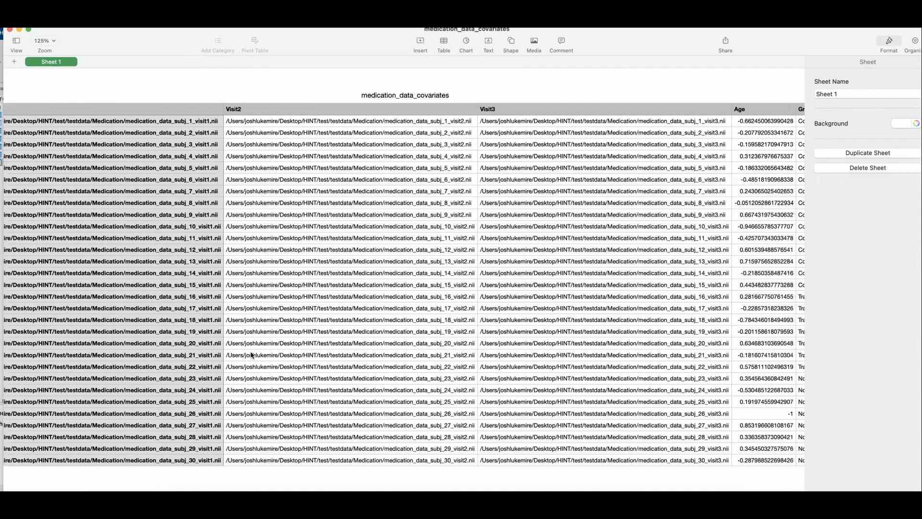
{"action": "scroll", "coordinate": [412, 264], "scroll_direction": "right", "scroll_amount": 1}
{"action": "scroll", "coordinate": [389, 263], "scroll_direction": "right", "scroll_amount": 5}
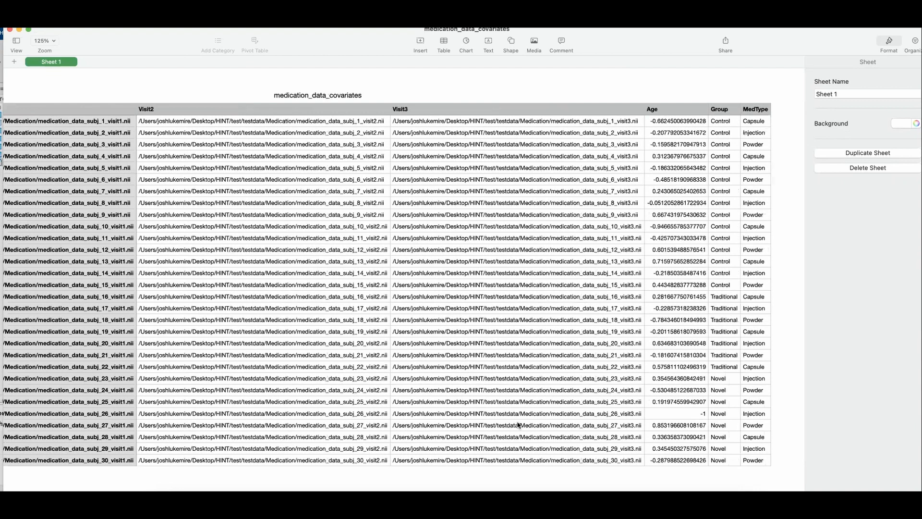
{"action": "scroll", "coordinate": [488, 190], "scroll_direction": "right", "scroll_amount": 2}
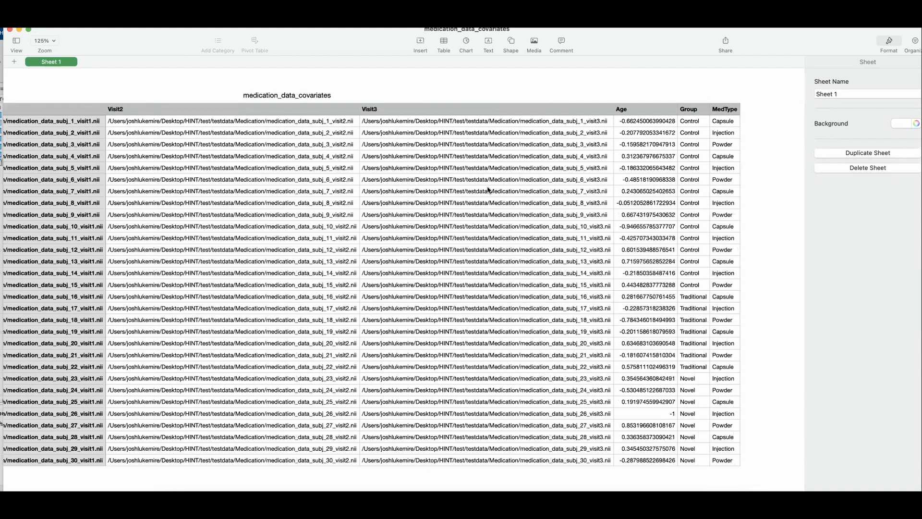
{"action": "scroll", "coordinate": [488, 190], "scroll_direction": "right", "scroll_amount": 4}
{"action": "scroll", "coordinate": [574, 121], "scroll_direction": "right", "scroll_amount": 1}
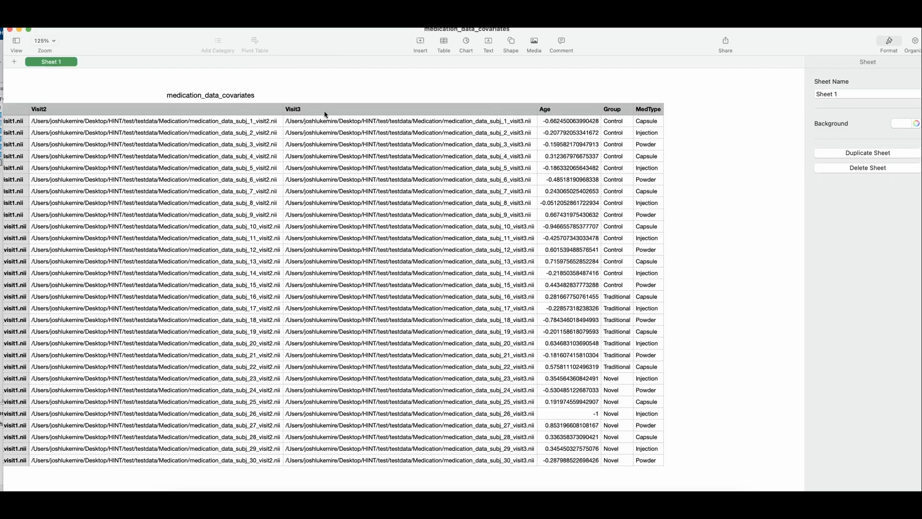
{"action": "scroll", "coordinate": [323, 115], "scroll_direction": "left", "scroll_amount": 5}
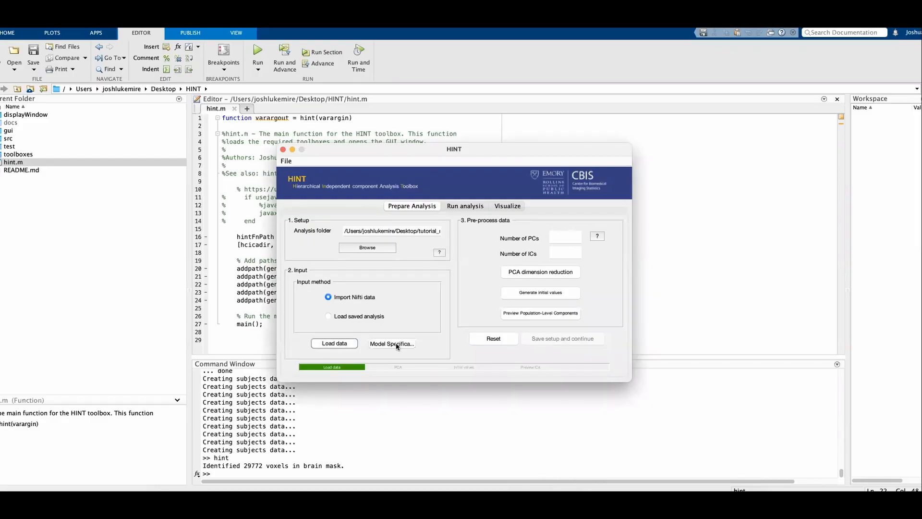
Step: Review the model matrix and the MedType reference category in the model specification, and accept the default settings
{"action": "left_click", "coordinate": [397, 345]}
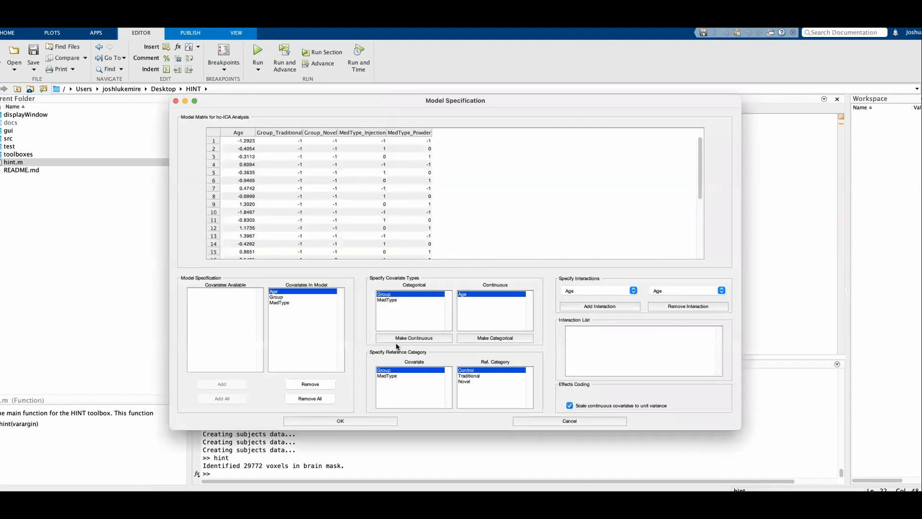
{"action": "left_click_drag", "start_coordinate": [255, 132], "coordinate": [277, 133]}
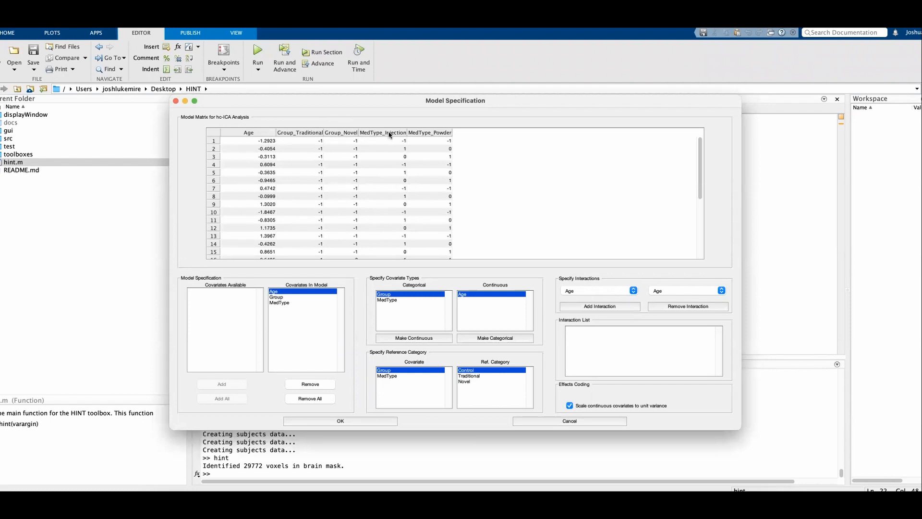
{"action": "left_click", "coordinate": [398, 376]}
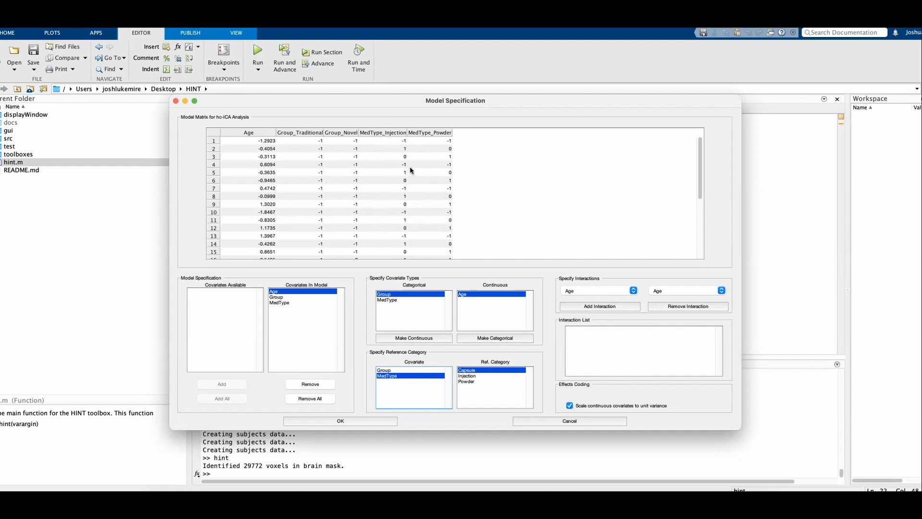
{"action": "left_click", "coordinate": [357, 423]}
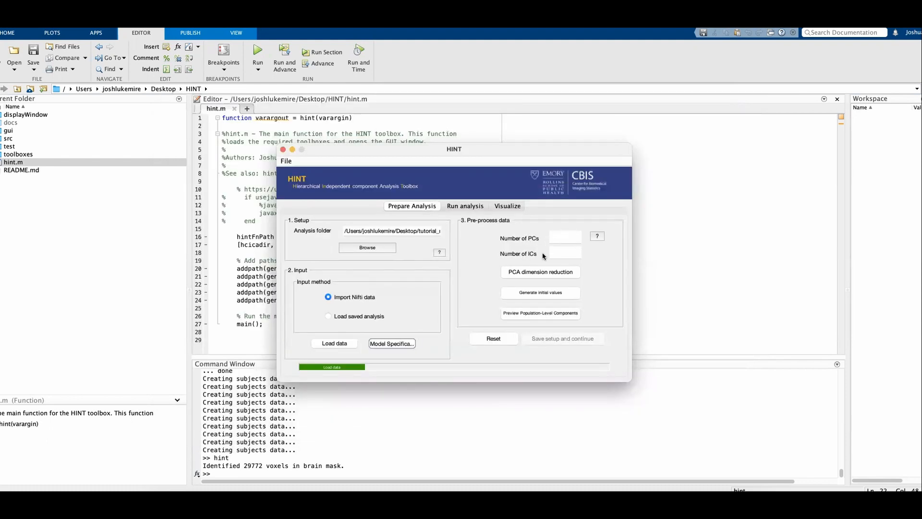
Step: Set 6 PCs and 3 ICs, run the PCA dimension reduction and generate the initial values
{"action": "left_click", "coordinate": [561, 251]}
{"action": "left_click", "coordinate": [563, 238]}
{"action": "type", "text": "6"}
{"action": "left_click", "coordinate": [613, 265]}
{"action": "left_click", "coordinate": [568, 273]}
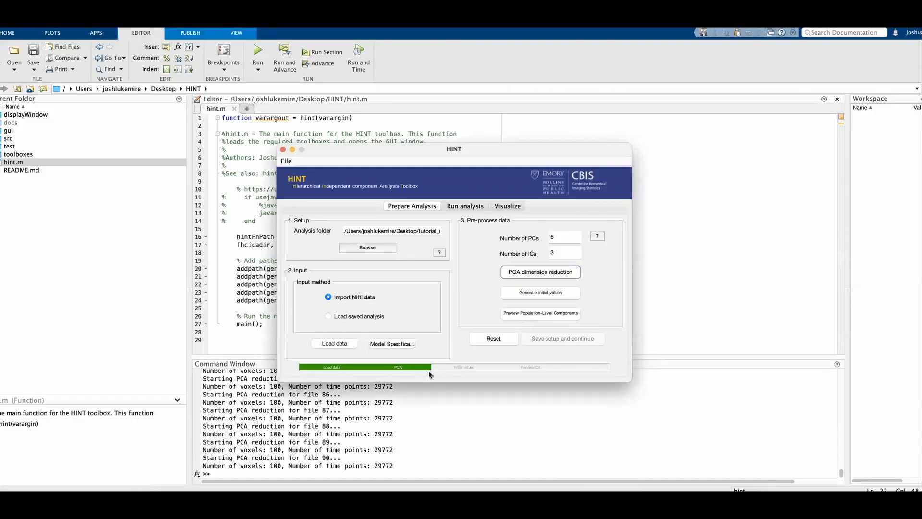
{"action": "left_click", "coordinate": [526, 297]}
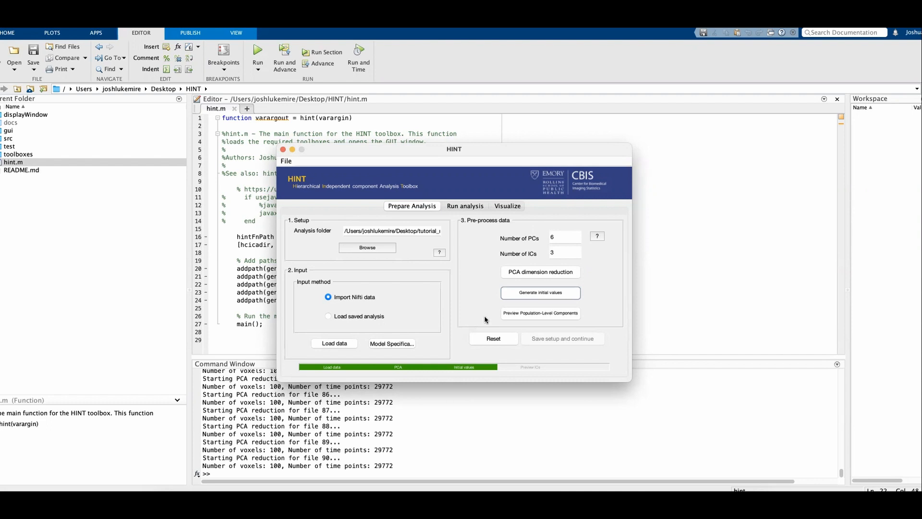
Step: Preview the population-level components IC1, IC2 and IC3 at their activated regions and close the preview
{"action": "left_click", "coordinate": [541, 313]}
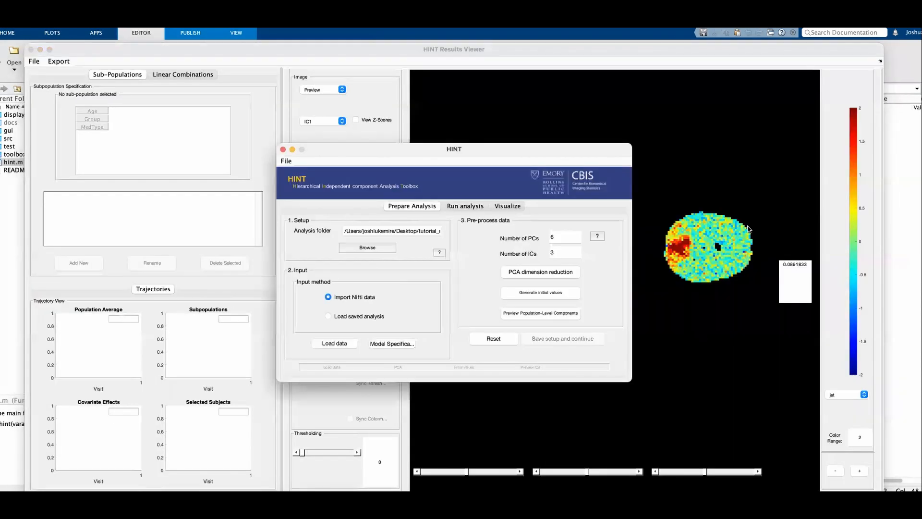
{"action": "left_click", "coordinate": [624, 56]}
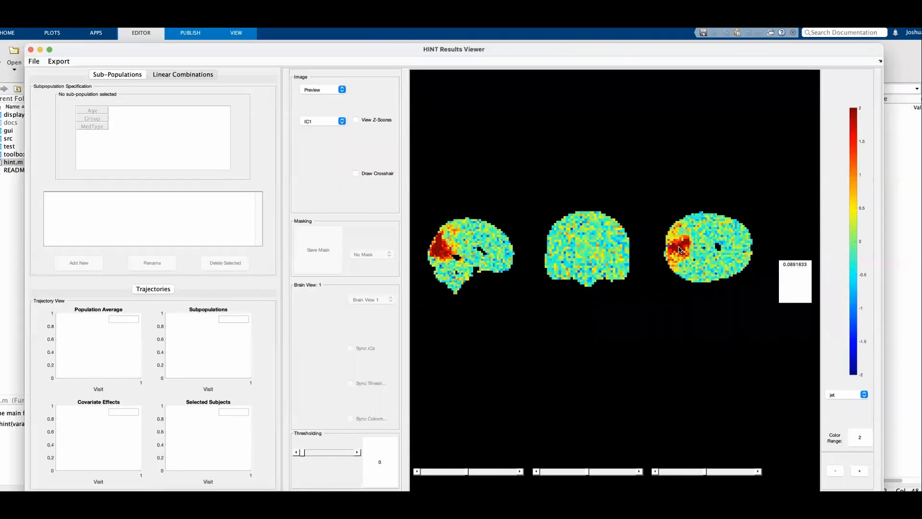
{"action": "left_click", "coordinate": [319, 121]}
{"action": "left_click", "coordinate": [316, 128]}
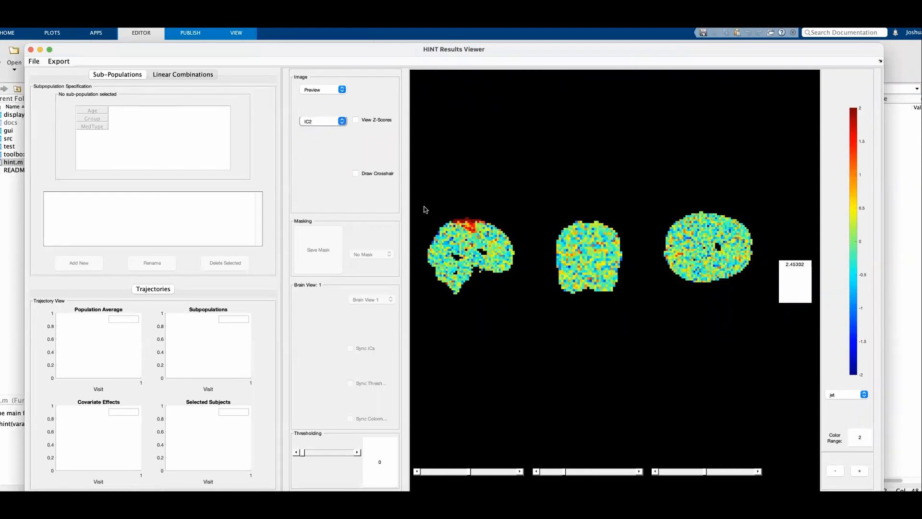
{"action": "left_click", "coordinate": [469, 225]}
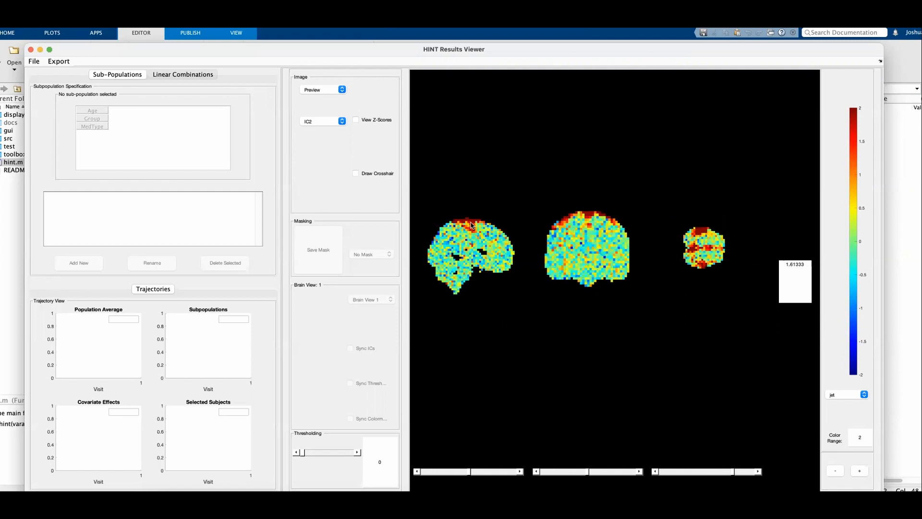
{"action": "left_click", "coordinate": [308, 121]}
{"action": "left_click", "coordinate": [312, 133]}
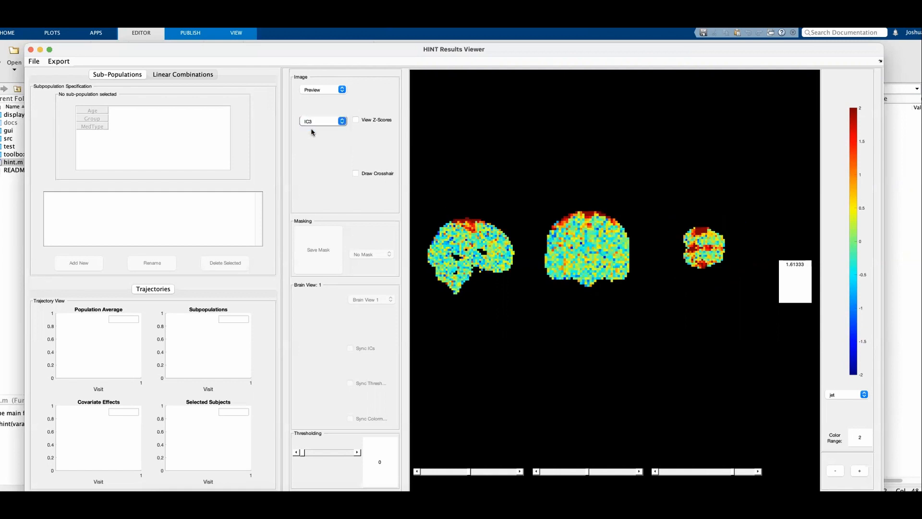
{"action": "left_click", "coordinate": [453, 246]}
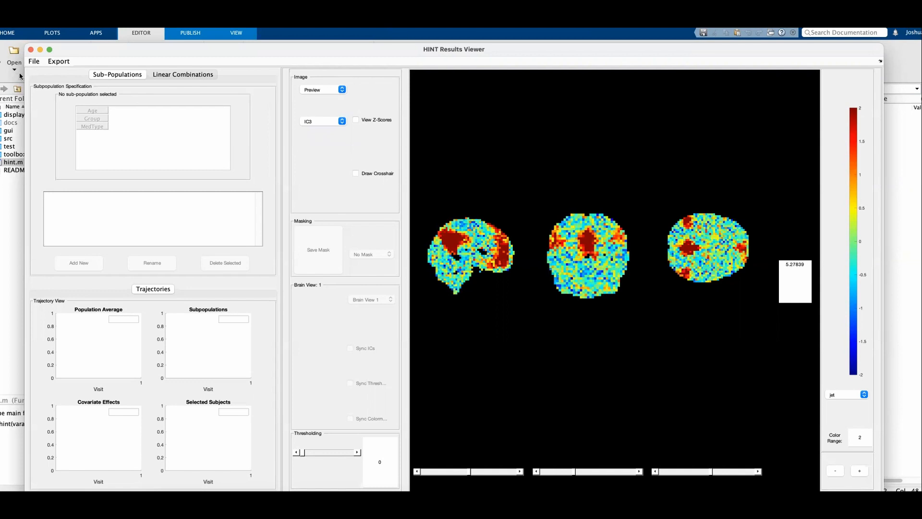
{"action": "left_click", "coordinate": [31, 50]}
Step: Save the analysis setup with the prefix analysis1 and continue to the analysis stage
{"action": "left_click", "coordinate": [559, 345]}
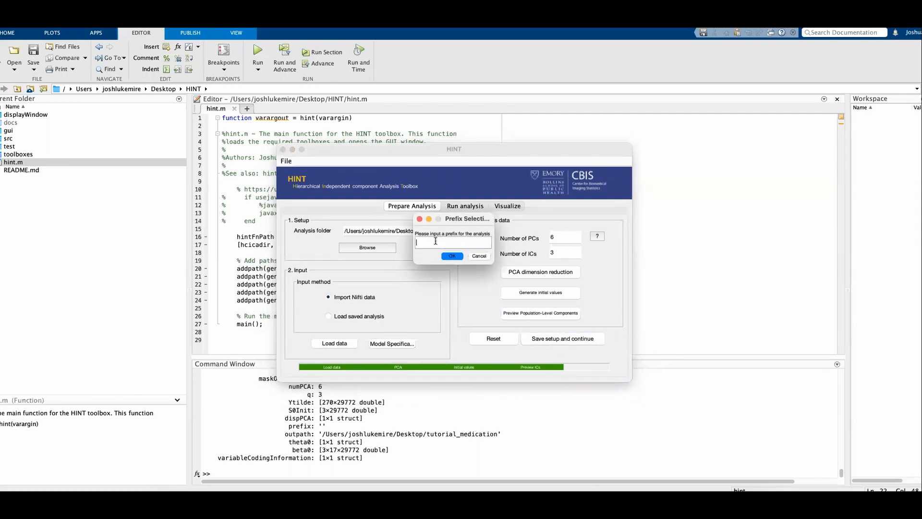
{"action": "type", "text": "ana"}
{"action": "key", "text": "BackSpace"}
{"action": "key", "text": "BackSpace"}
{"action": "type", "text": "alysis"}
{"action": "left_click", "coordinate": [452, 256]}
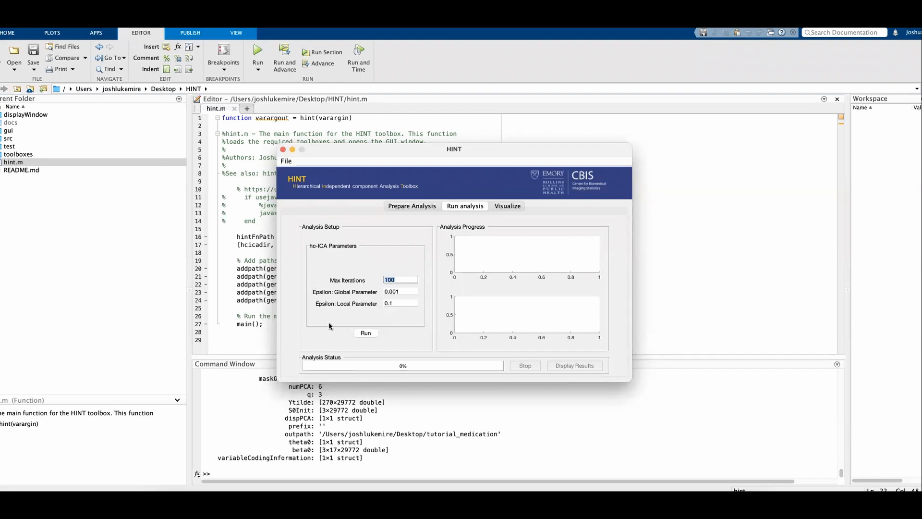
Step: Run the hc-ICA analysis with a maximum of 100 iterations and display the analysis1 results
{"action": "left_click", "coordinate": [397, 280]}
{"action": "left_click", "coordinate": [366, 333]}
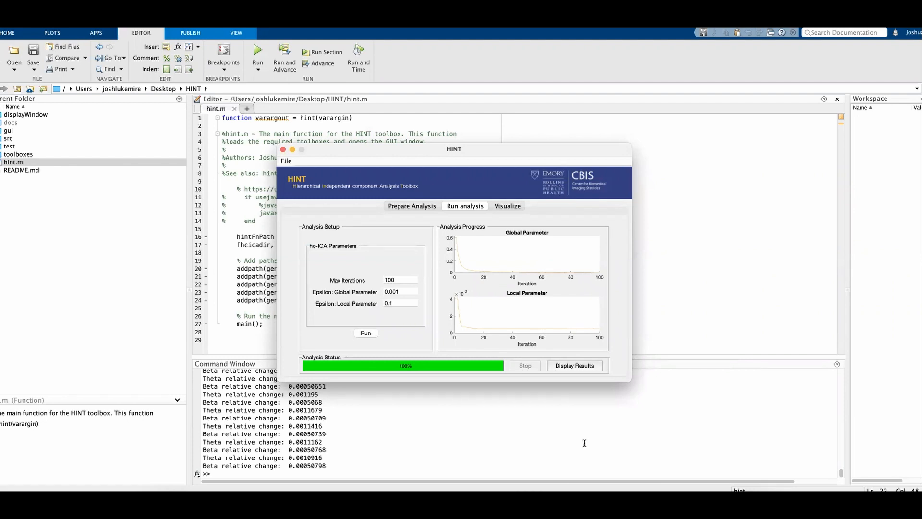
{"action": "left_click", "coordinate": [557, 369]}
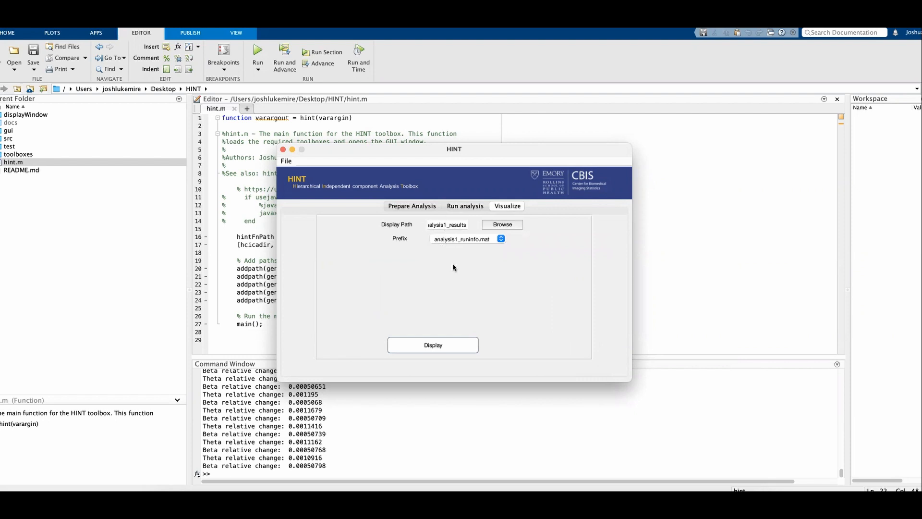
{"action": "left_click", "coordinate": [428, 343]}
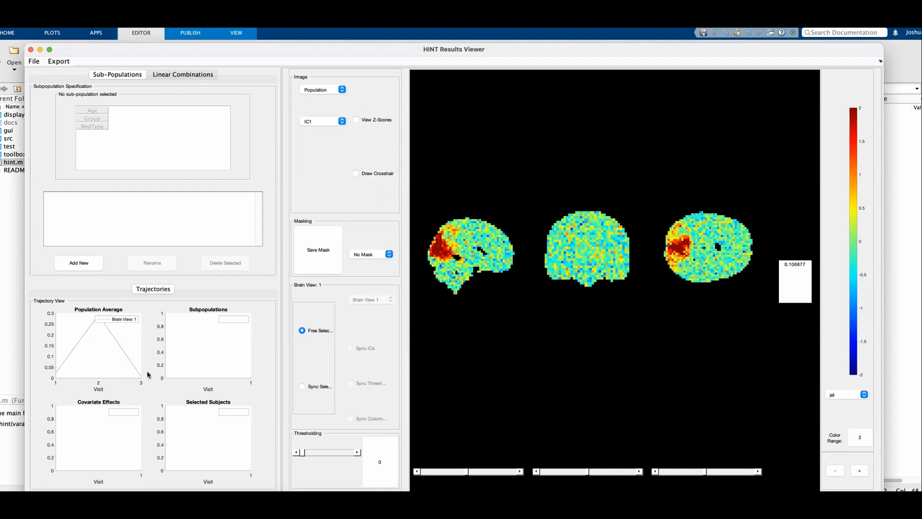
Step: Turn on the crosshair and examine the population average trajectories at several voxels inside and outside the IC1 network
{"action": "left_click", "coordinate": [356, 174]}
{"action": "left_click", "coordinate": [487, 240]}
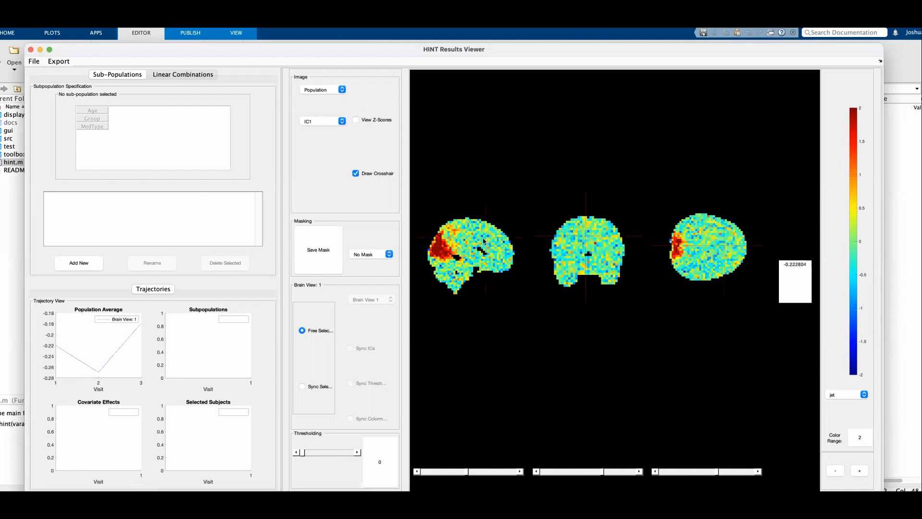
{"action": "left_click", "coordinate": [470, 232]}
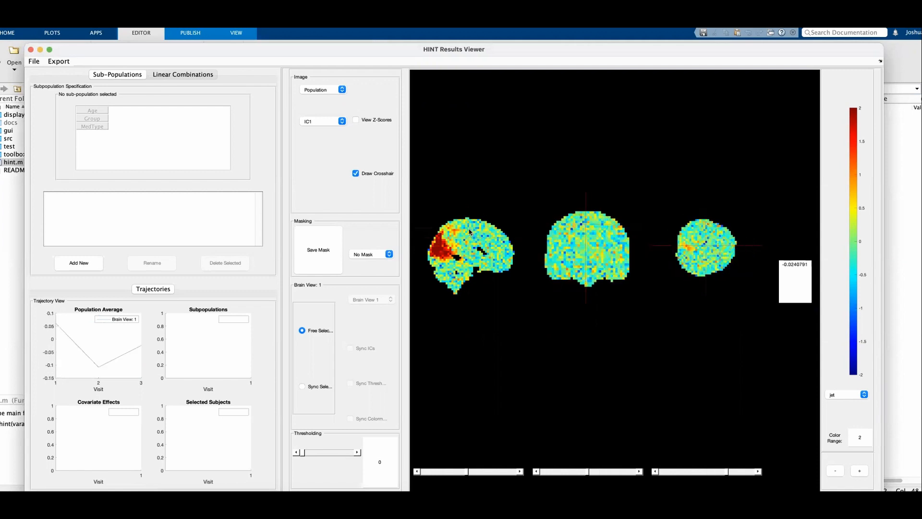
{"action": "left_click", "coordinate": [491, 264]}
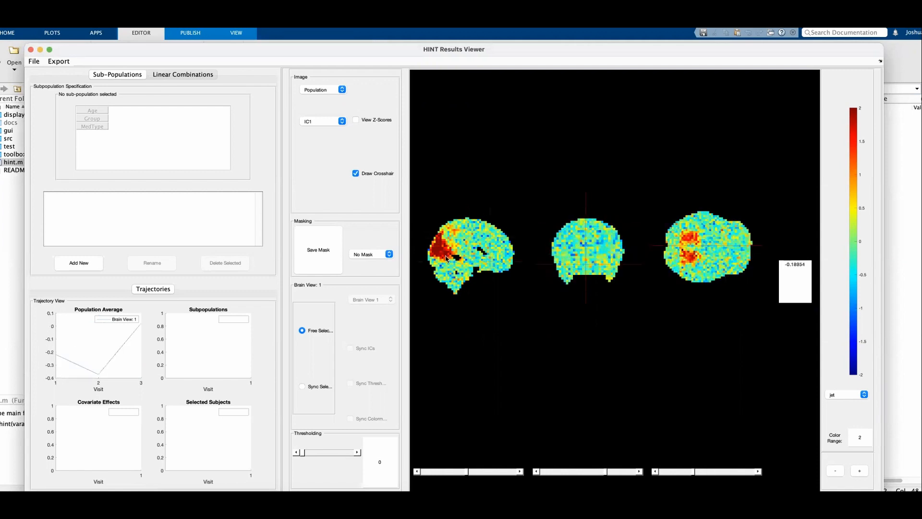
{"action": "left_click", "coordinate": [438, 260]}
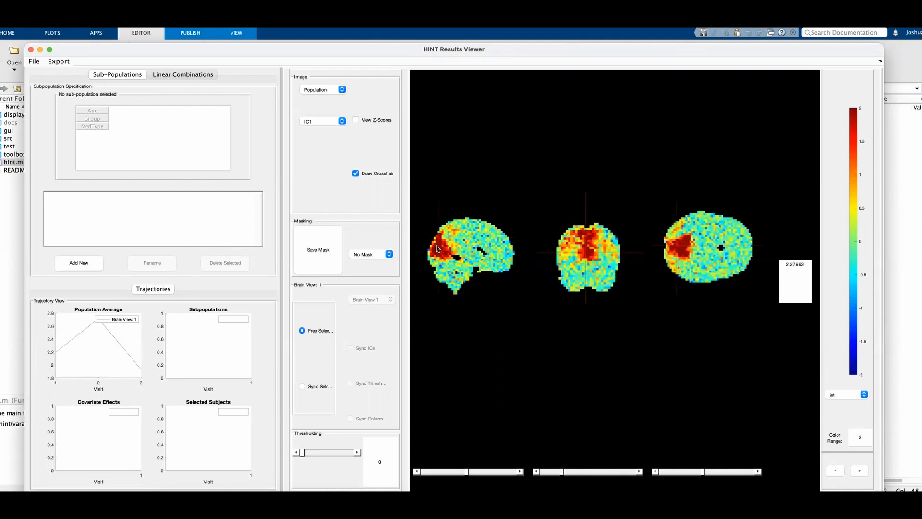
{"action": "left_click", "coordinate": [433, 264]}
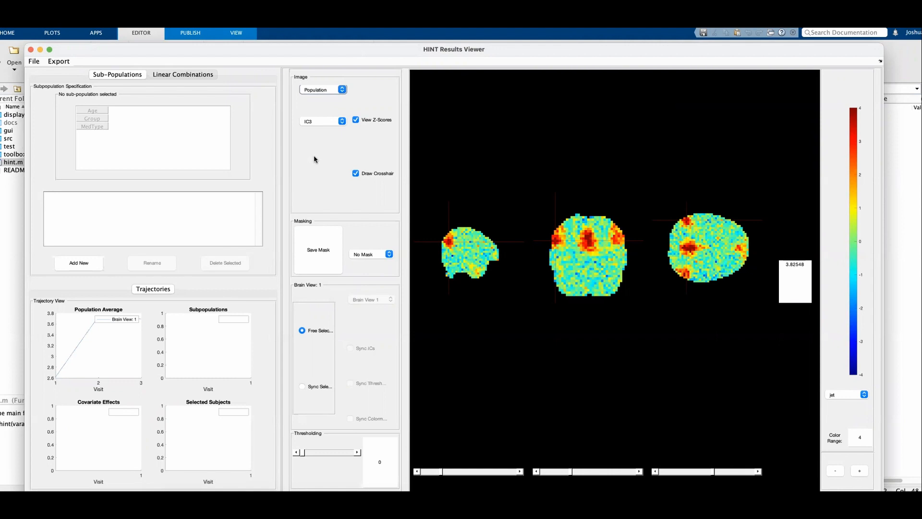
Step: Switch to the Group_Novel covariate effect map for IC3 and compare its Z-scores across visits 1, 2 and 3
{"action": "left_click", "coordinate": [322, 90]}
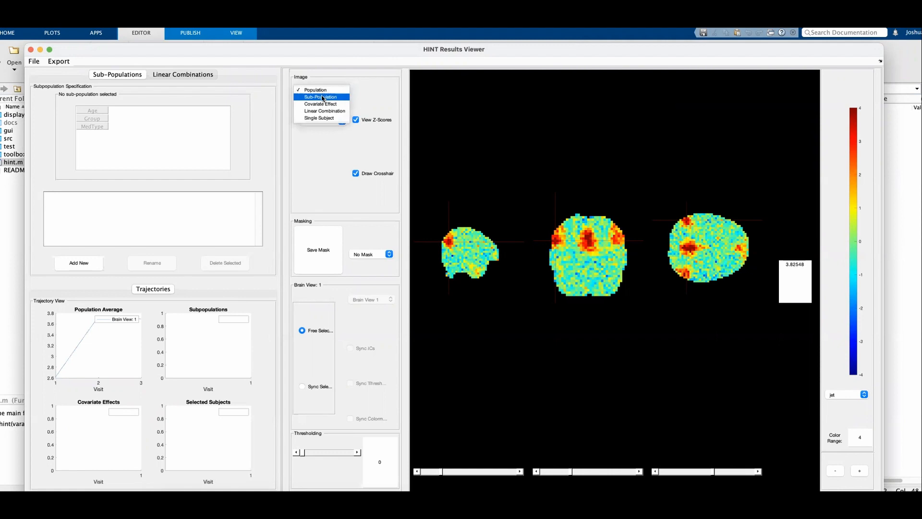
{"action": "left_click", "coordinate": [321, 104]}
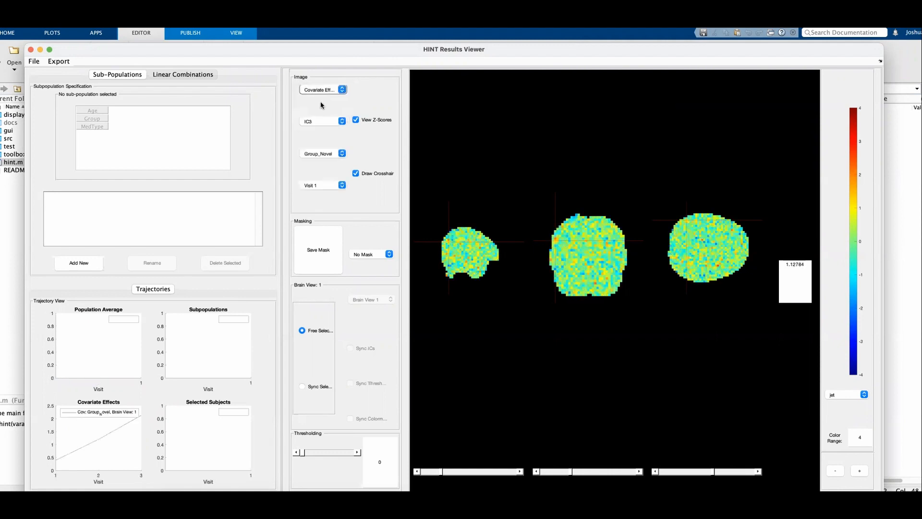
{"action": "left_click", "coordinate": [320, 152]}
{"action": "left_click", "coordinate": [320, 154]}
{"action": "left_click", "coordinate": [321, 187]}
{"action": "left_click", "coordinate": [322, 192]}
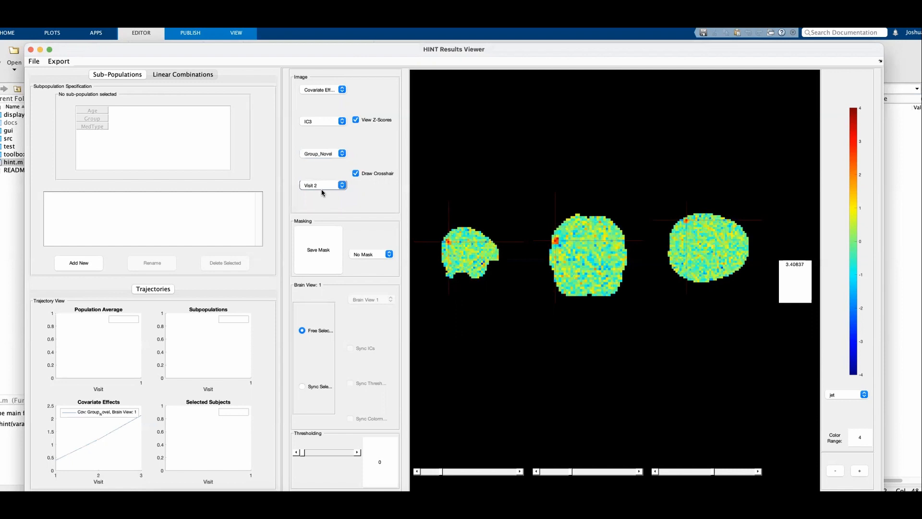
{"action": "left_click", "coordinate": [322, 187]}
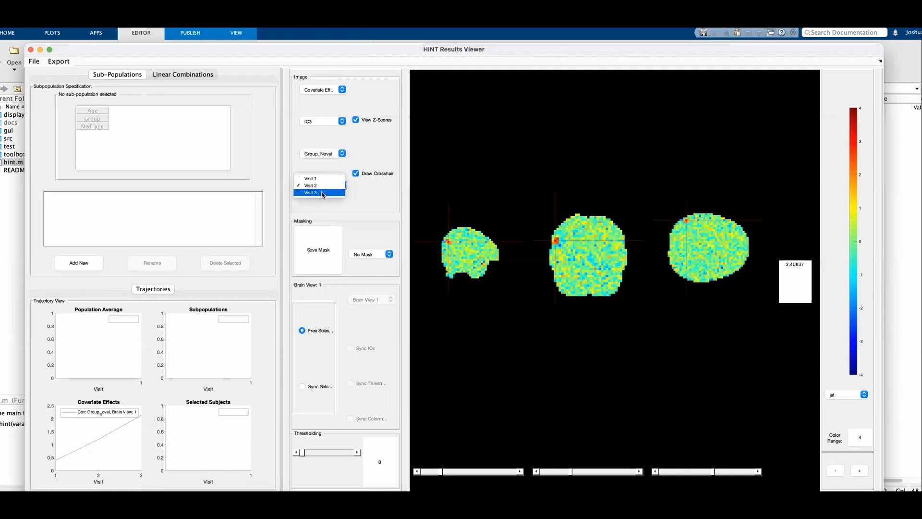
{"action": "left_click", "coordinate": [322, 193]}
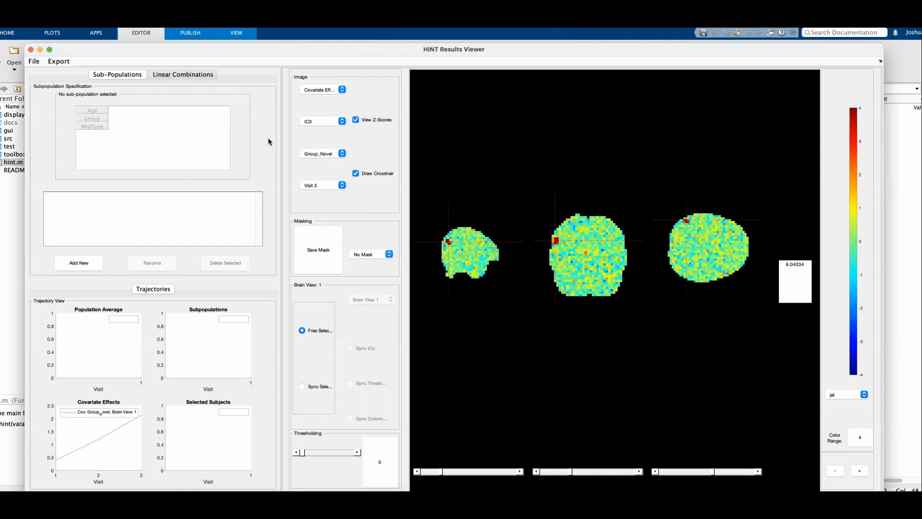
Step: Add a new linear combination and name it Novel 3 vs Novel 1
{"action": "left_click", "coordinate": [167, 76]}
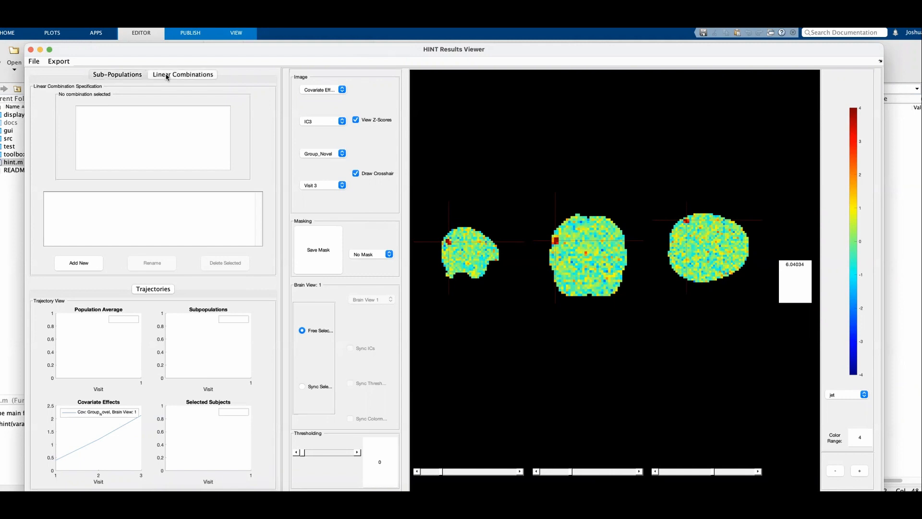
{"action": "left_click", "coordinate": [75, 264]}
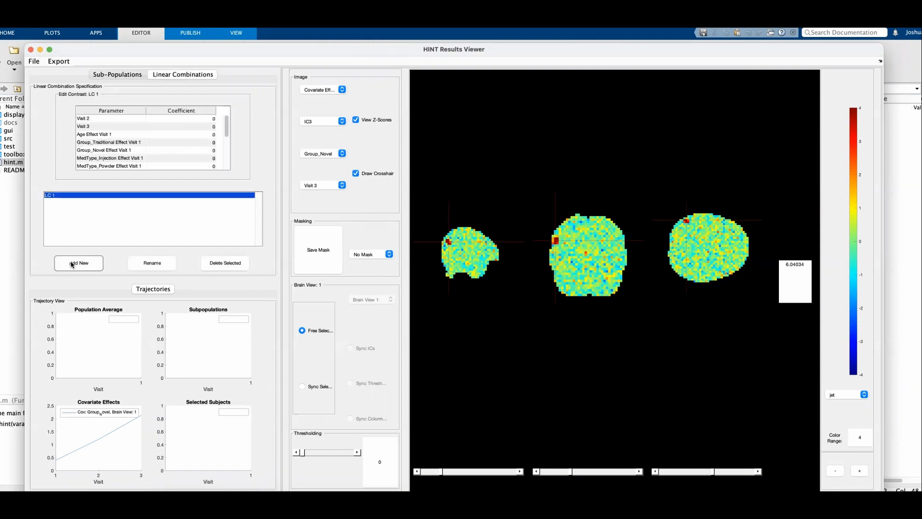
{"action": "left_click", "coordinate": [166, 265]}
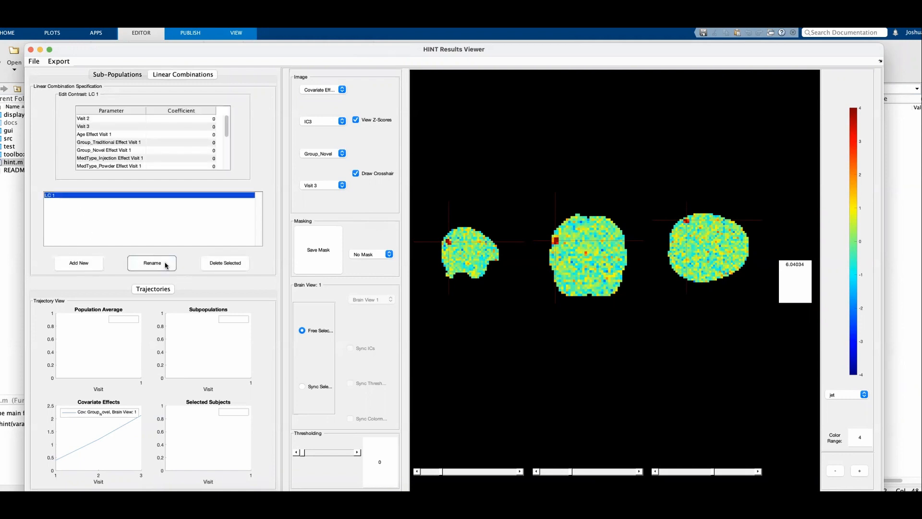
{"action": "type", "text": "Novel "}
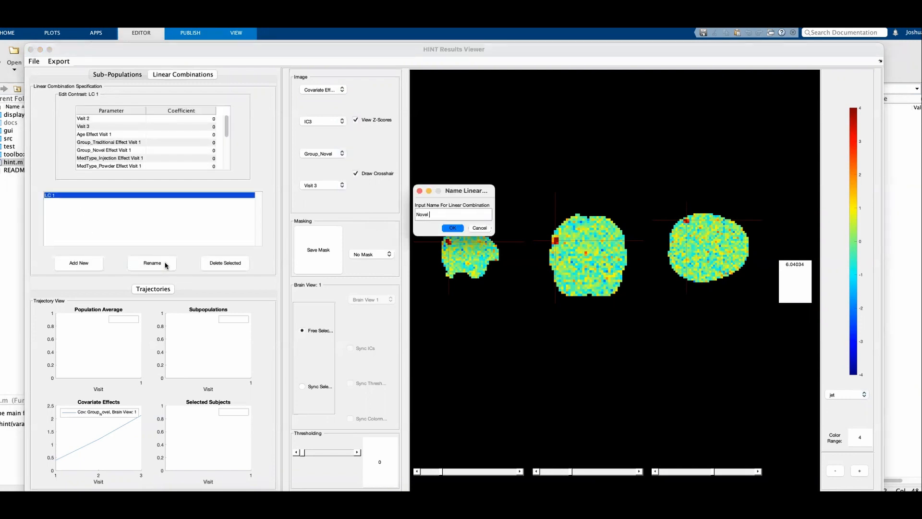
{"action": "type", "text": "3 vs Novel 1"}
{"action": "left_click", "coordinate": [458, 228]}
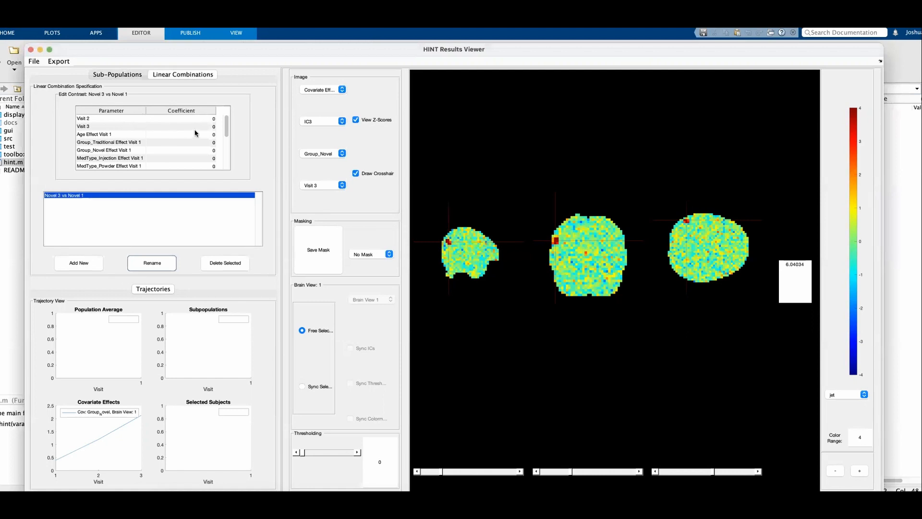
Step: Set the contrast coefficients to 1 for Group_Novel Effect Visit 3 and -1 for Group_Novel Effect Visit 1
{"action": "scroll", "coordinate": [202, 130], "scroll_direction": "down", "scroll_amount": 3}
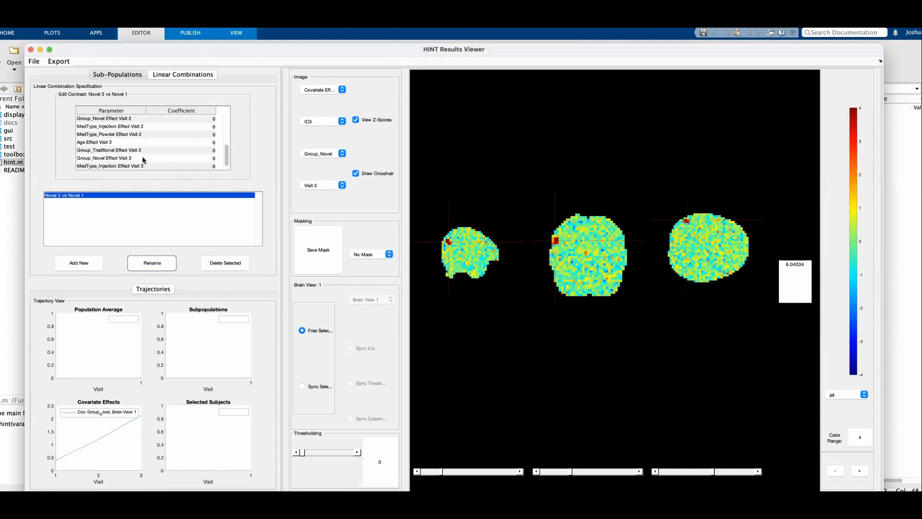
{"action": "double_click", "coordinate": [178, 157]}
{"action": "left_click", "coordinate": [268, 155]}
{"action": "scroll", "coordinate": [198, 150], "scroll_direction": "down", "scroll_amount": 5}
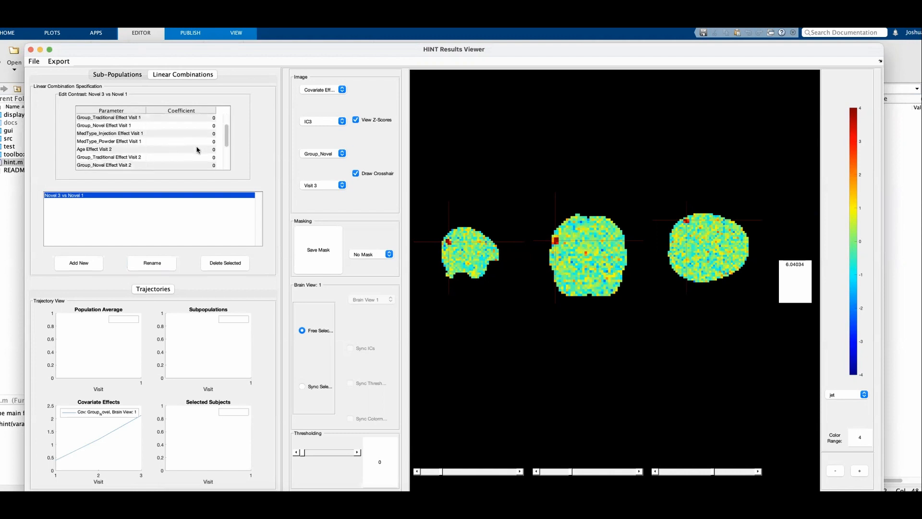
{"action": "scroll", "coordinate": [169, 150], "scroll_direction": "down", "scroll_amount": 2}
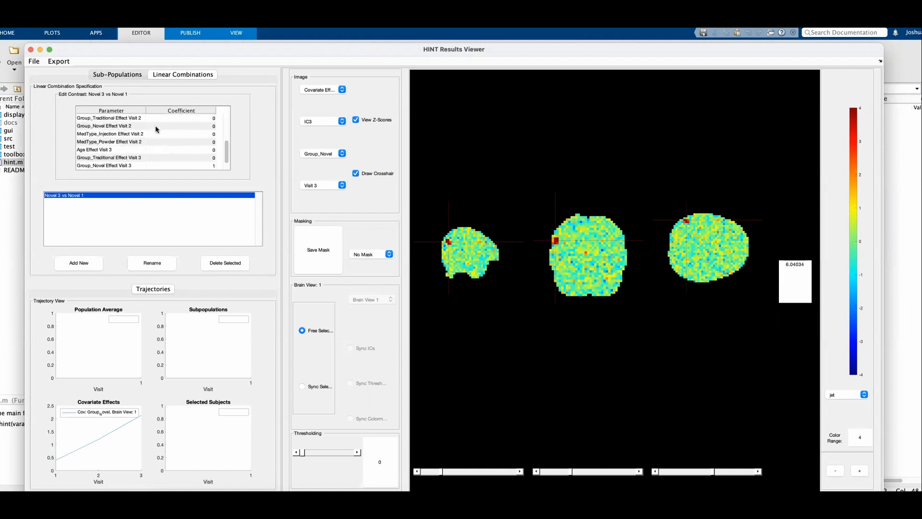
{"action": "scroll", "coordinate": [156, 126], "scroll_direction": "up", "scroll_amount": 7}
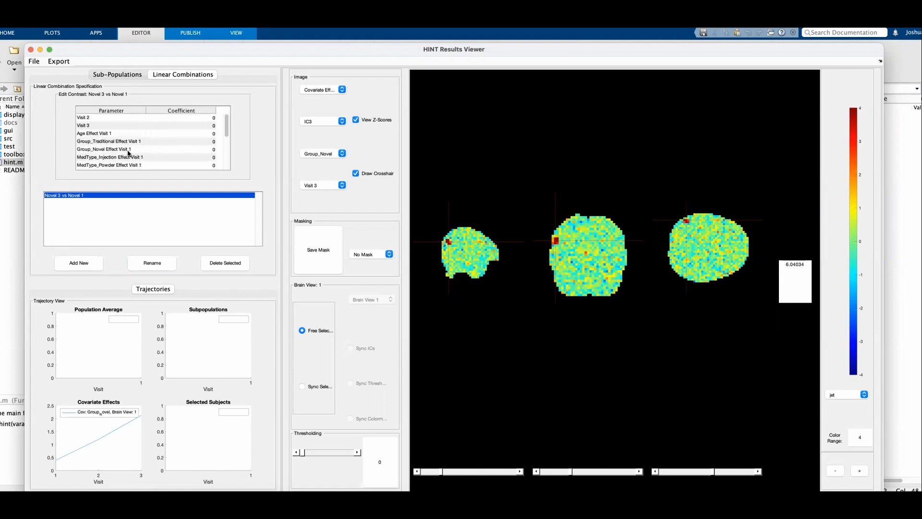
{"action": "key", "text": "BackSpace"}
{"action": "type", "text": "-1"}
{"action": "key", "text": "Return"}
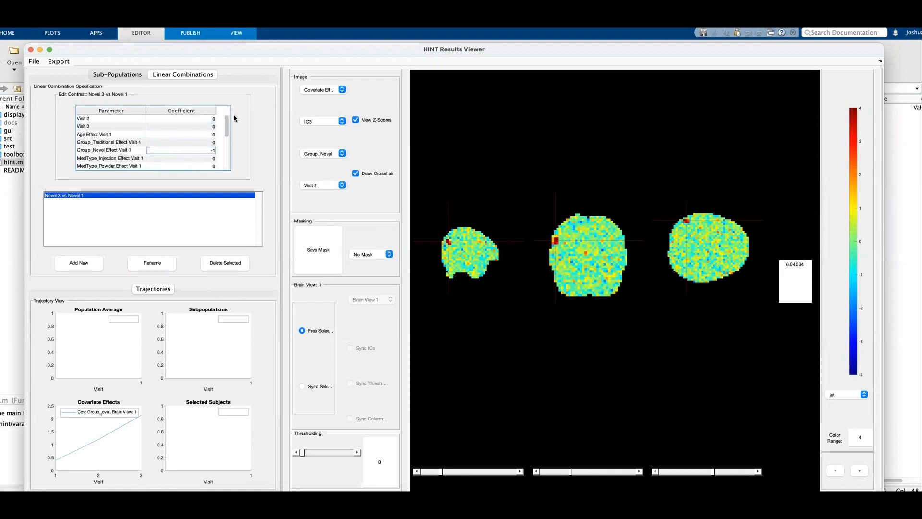
Step: Display the Novel 3 vs Novel 1 linear combination map for IC3 and threshold its Z-scores at 2.0
{"action": "left_click", "coordinate": [329, 92]}
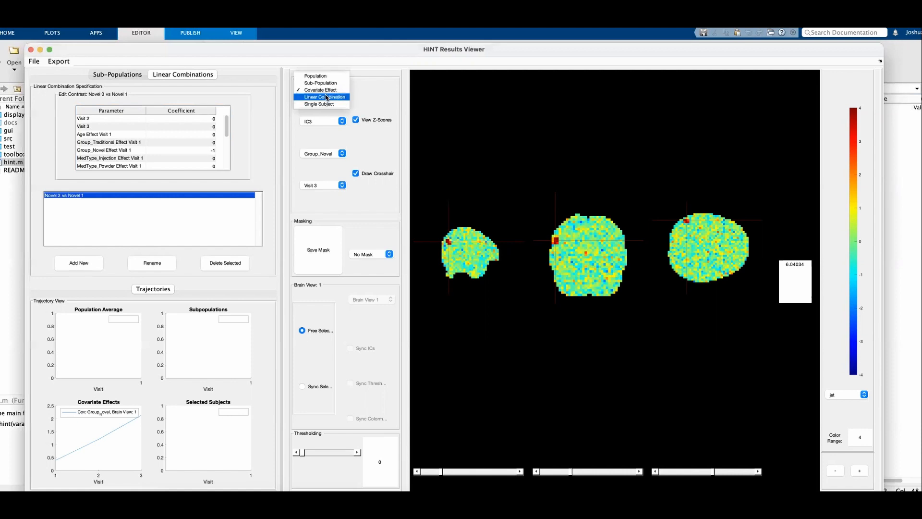
{"action": "left_click", "coordinate": [327, 98]}
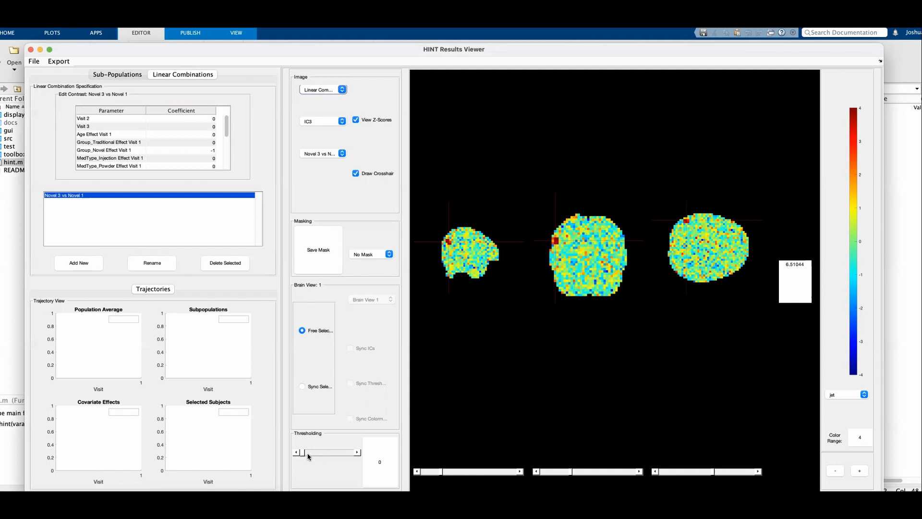
{"action": "left_click", "coordinate": [392, 465]}
{"action": "key", "text": "BackSpace"}
{"action": "type", "text": "2.0"}
{"action": "key", "text": "Return"}
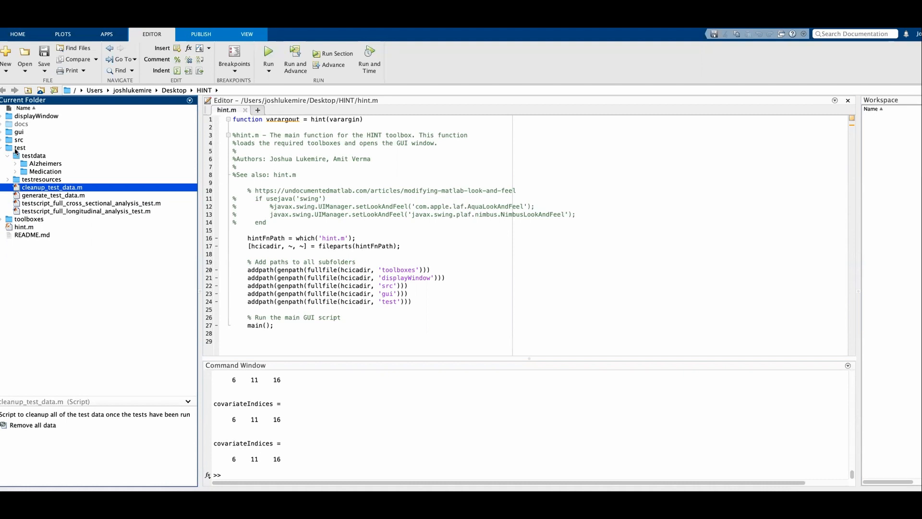
Step: Open the script testscript_full_cross_sectional_analysis_test.m from the test folder in the MATLAB editor
{"action": "double_click", "coordinate": [67, 204]}
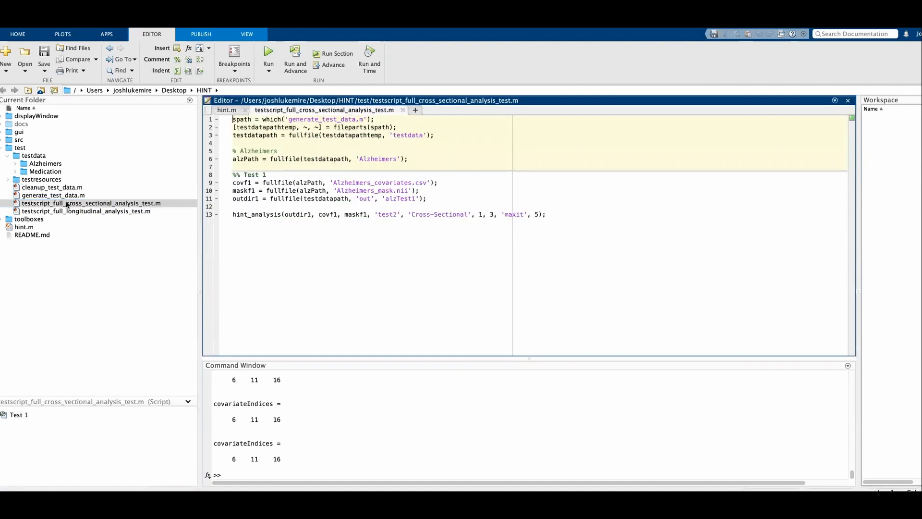